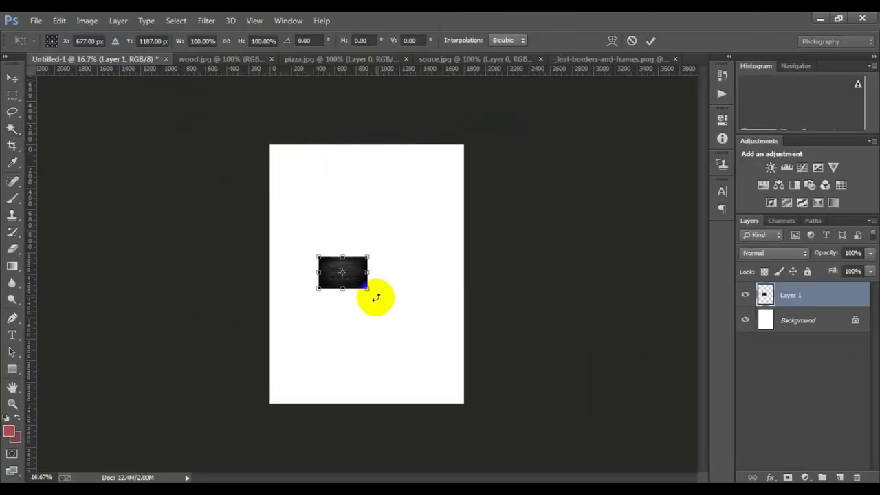
Rotate the dark wood texture about 46° and scale it to cover the whole poster canvas
{"action": "mouse_move", "coordinate": [367, 288]}
{"action": "left_mouse_down"}
{"action": "mouse_move", "coordinate": [432, 357]}
{"action": "mouse_move", "coordinate": [436, 230]}
{"action": "mouse_move", "coordinate": [475, 148]}
{"action": "mouse_move", "coordinate": [275, 342]}
{"action": "left_mouse_up"}
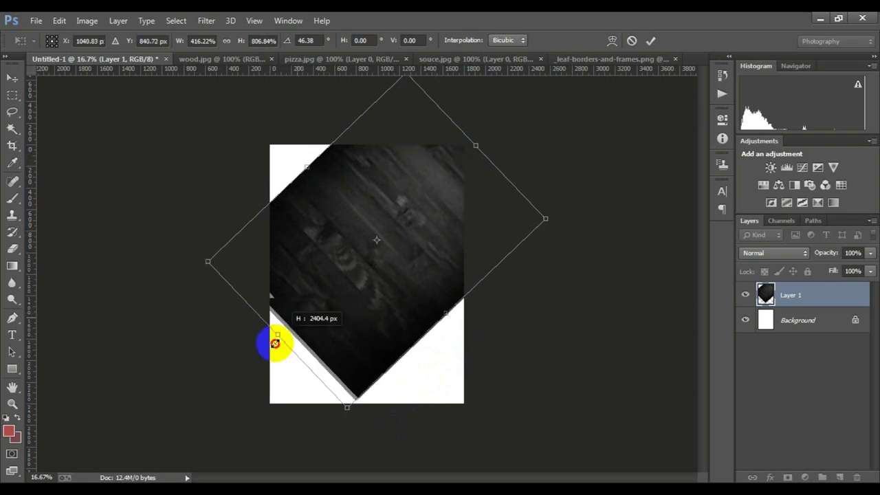
{"action": "left_click_drag", "start_coordinate": [445, 313], "coordinate": [482, 403]}
{"action": "left_click_drag", "start_coordinate": [289, 186], "coordinate": [244, 141]}
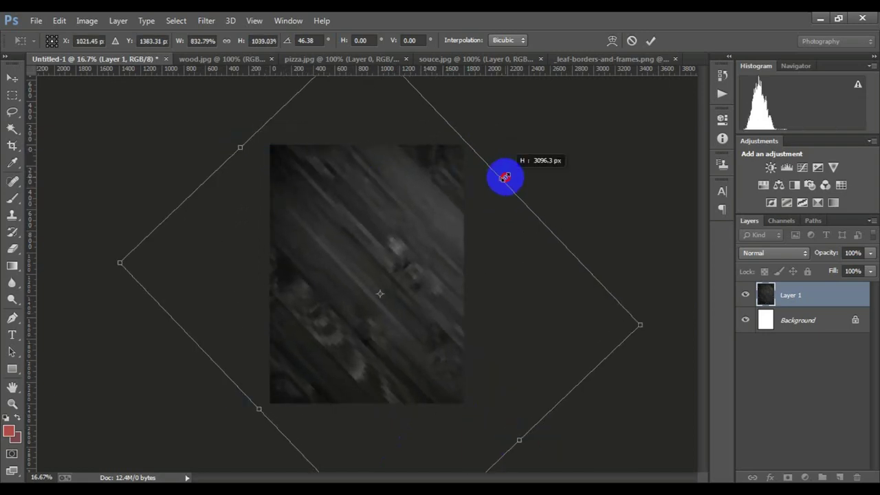
{"action": "left_click_drag", "start_coordinate": [259, 408], "coordinate": [249, 389]}
{"action": "mouse_move", "coordinate": [519, 440]}
{"action": "left_mouse_down"}
{"action": "mouse_move", "coordinate": [479, 408]}
{"action": "mouse_move", "coordinate": [481, 396]}
{"action": "left_mouse_up"}
{"action": "left_click_drag", "start_coordinate": [240, 147], "coordinate": [249, 154]}
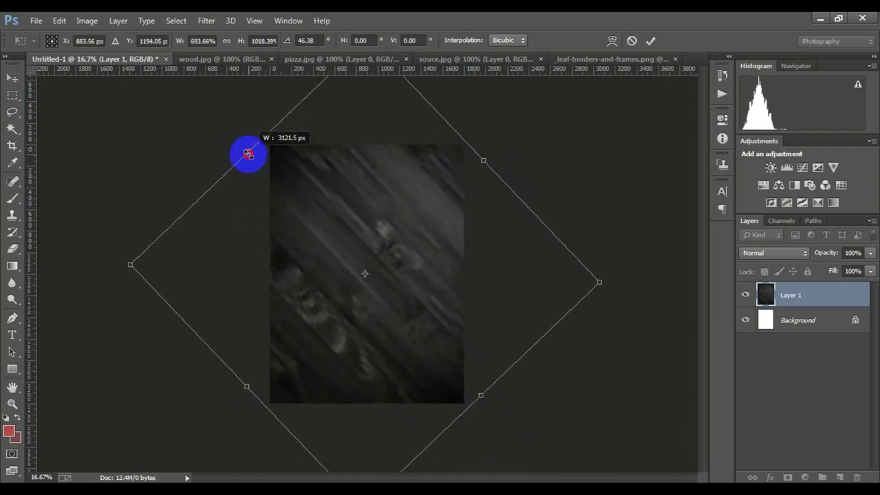
{"action": "key", "text": "Return"}
{"action": "key", "text": "ctrl+plus"}
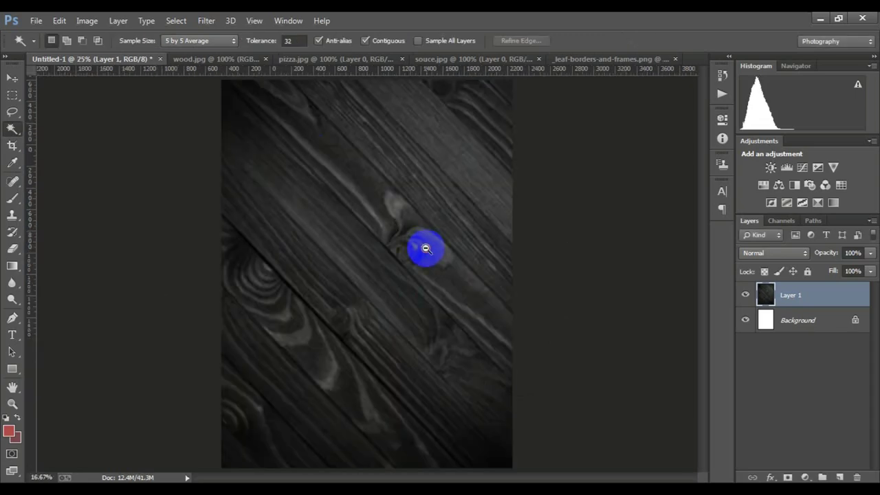
{"action": "key", "text": "ctrl+minus"}
{"action": "key", "text": "ctrl+minus"}
Drag the pizza from pizza.jpg into the poster and scale it up over the right edge
{"action": "left_click", "coordinate": [352, 61]}
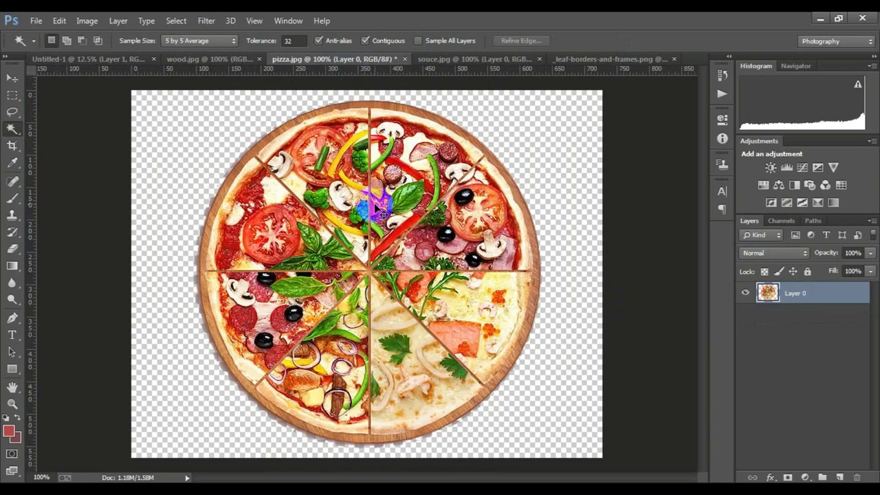
{"action": "scroll", "coordinate": [425, 257], "scroll_direction": "up", "scroll_amount": 1}
{"action": "mouse_move", "coordinate": [314, 175]}
{"action": "left_mouse_down"}
{"action": "mouse_move", "coordinate": [177, 98]}
{"action": "mouse_move", "coordinate": [454, 388]}
{"action": "mouse_move", "coordinate": [444, 337]}
{"action": "mouse_move", "coordinate": [474, 268]}
{"action": "left_mouse_up"}
{"action": "key", "text": "ctrl+t"}
{"action": "left_click", "coordinate": [653, 41]}
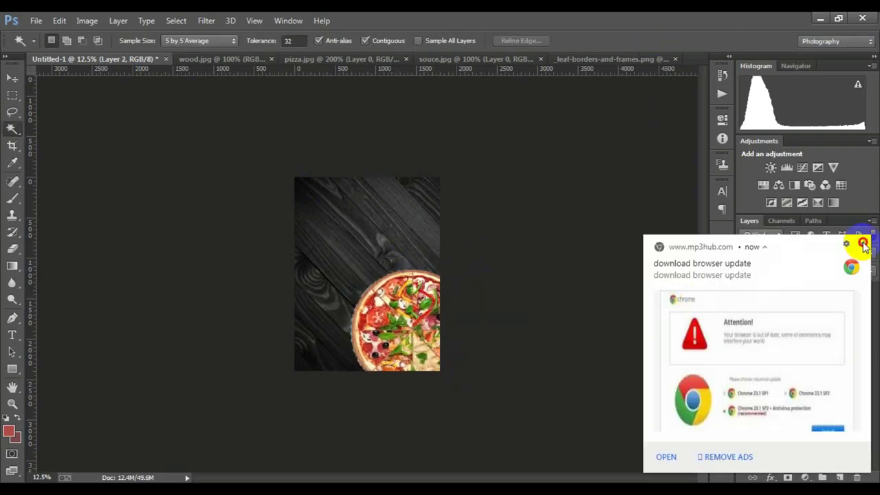
Dismiss the browser update notice and Magic Wand-select the fringe around the pizza's edge
{"action": "left_click", "coordinate": [862, 243]}
{"action": "scroll", "coordinate": [385, 317], "scroll_direction": "up", "scroll_amount": 2}
{"action": "scroll", "coordinate": [412, 313], "scroll_direction": "up", "scroll_amount": 1}
{"action": "scroll", "coordinate": [413, 313], "scroll_direction": "up", "scroll_amount": 1}
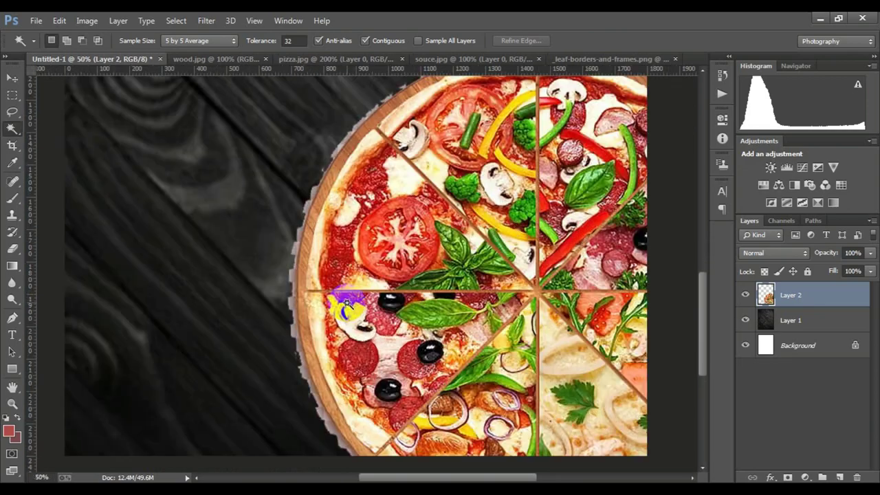
{"action": "scroll", "coordinate": [349, 302], "scroll_direction": "down", "scroll_amount": 1}
{"action": "left_click", "coordinate": [308, 316]}
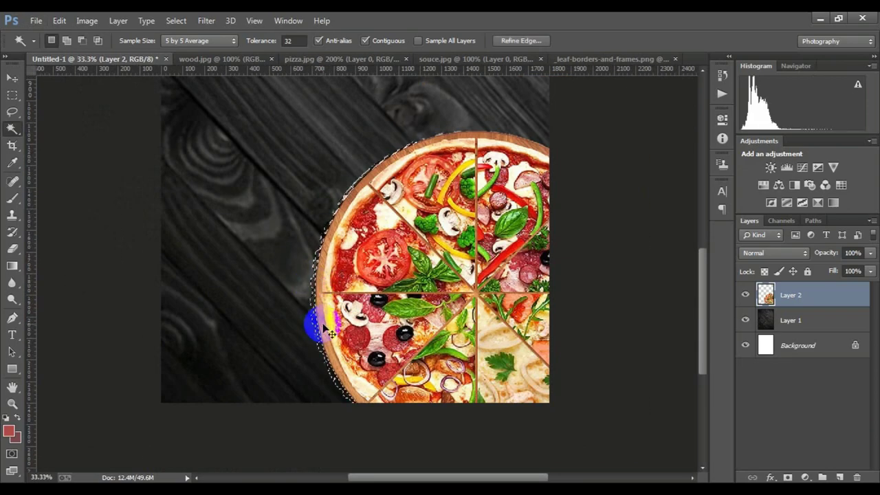
{"action": "scroll", "coordinate": [341, 258], "scroll_direction": "up", "scroll_amount": 1}
{"action": "scroll", "coordinate": [342, 258], "scroll_direction": "down", "scroll_amount": 1}
Clear the Magic Wand selection and switch to the Lasso tool near the pizza's edge
{"action": "left_click", "coordinate": [342, 257]}
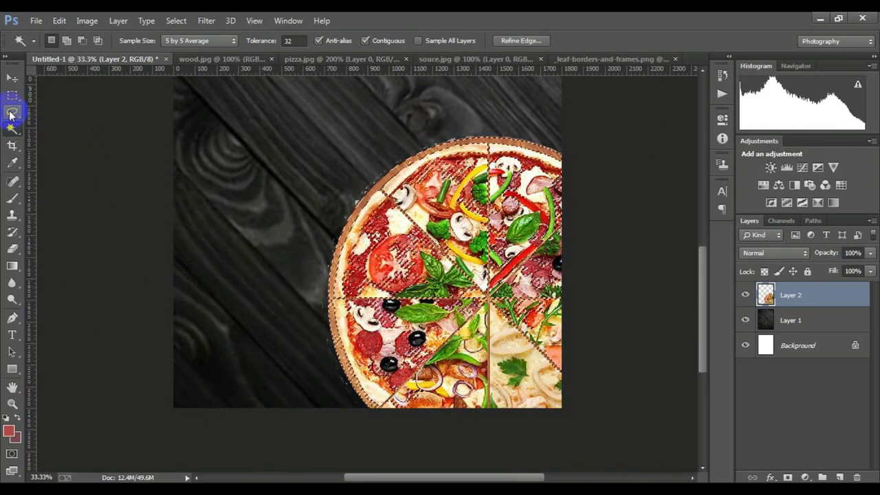
{"action": "key", "text": "ctrl+d"}
{"action": "left_click", "coordinate": [468, 227]}
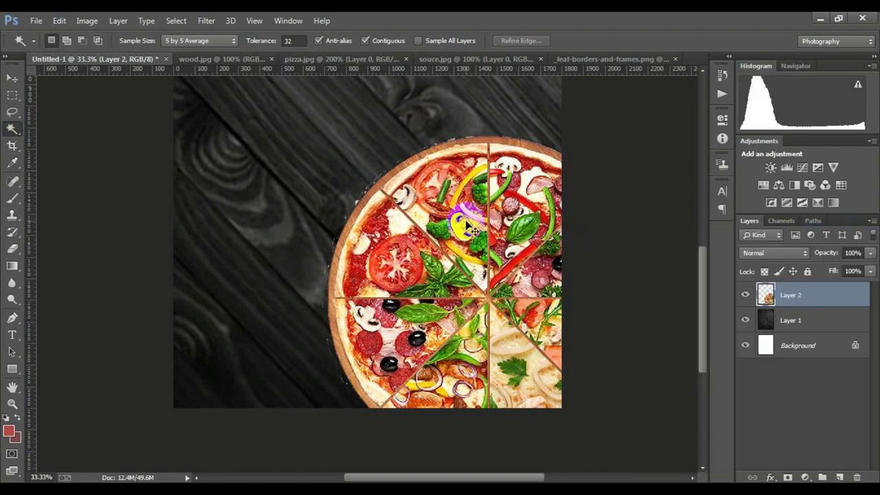
{"action": "left_click", "coordinate": [15, 116]}
{"action": "scroll", "coordinate": [478, 134], "scroll_direction": "up", "scroll_amount": 1}
{"action": "left_click", "coordinate": [478, 134]}
{"action": "scroll", "coordinate": [361, 189], "scroll_direction": "down", "scroll_amount": 2}
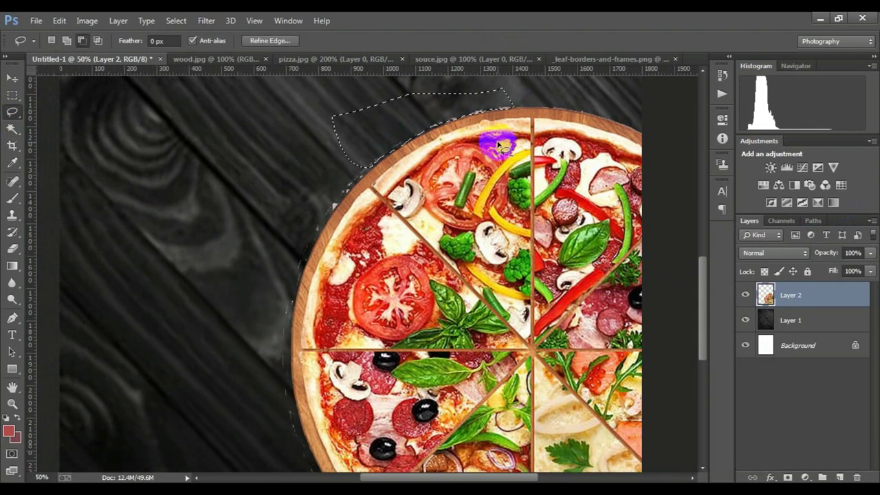
Lasso the pale fringe on the pizza's left edge and delete it
{"action": "left_click_drag", "start_coordinate": [361, 189], "coordinate": [372, 117]}
{"action": "left_click_drag", "start_coordinate": [319, 111], "coordinate": [413, 113]}
{"action": "scroll", "coordinate": [360, 108], "scroll_direction": "left", "scroll_amount": 1}
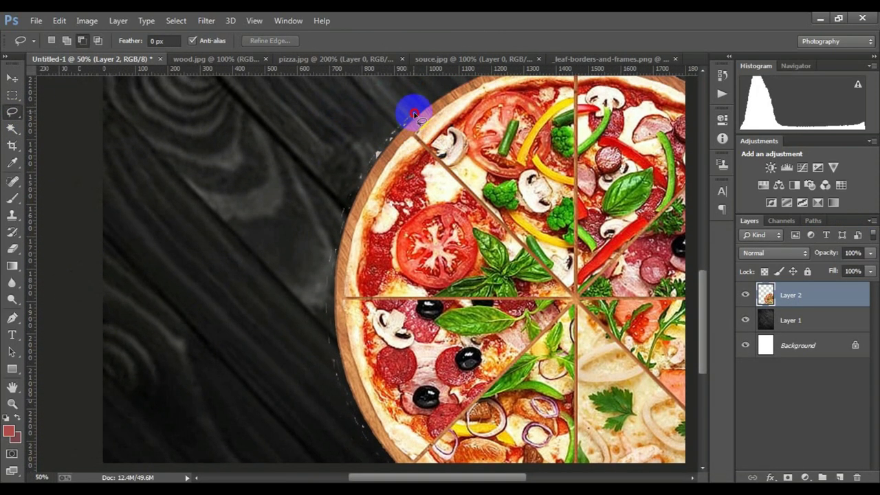
{"action": "scroll", "coordinate": [413, 157], "scroll_direction": "down", "scroll_amount": 1}
{"action": "left_click", "coordinate": [366, 108]}
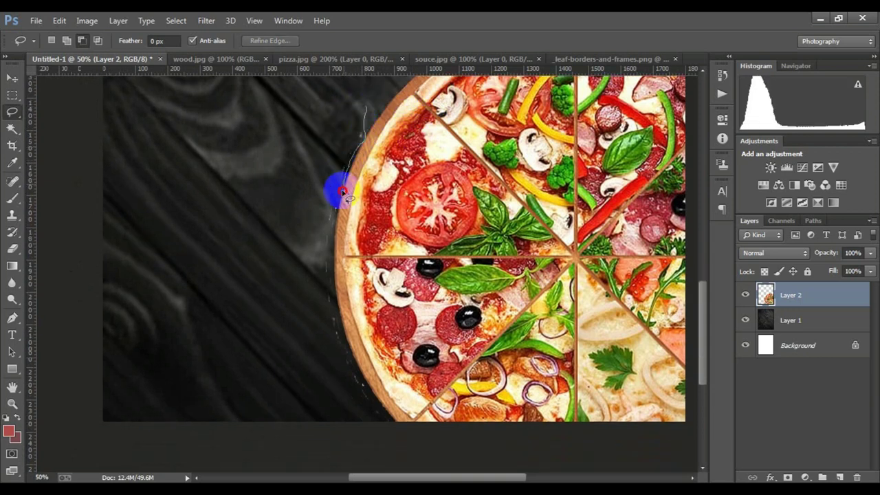
{"action": "left_click_drag", "start_coordinate": [377, 405], "coordinate": [338, 197]}
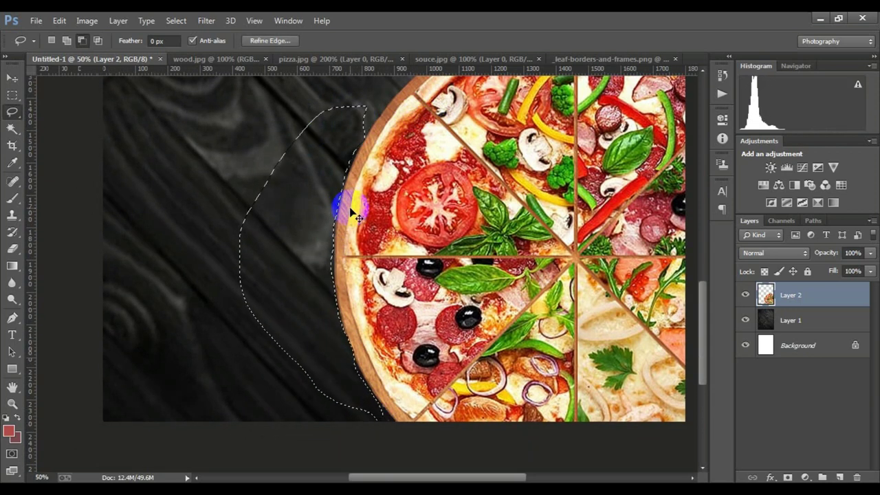
{"action": "key", "text": "Delete"}
{"action": "key", "text": "ctrl+minus"}
{"action": "key", "text": "ctrl+minus"}
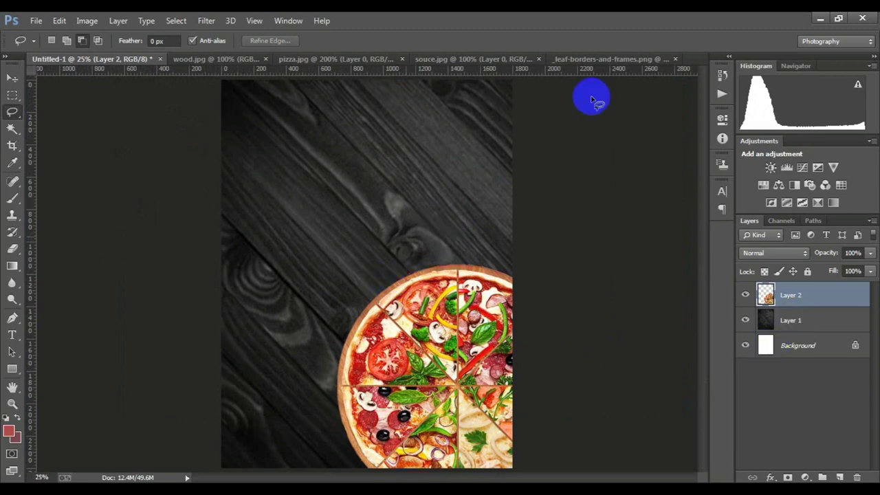
Bring the sauce bowl from souce.jpg into the poster and shrink it to about 60%
{"action": "left_click", "coordinate": [456, 63]}
{"action": "mouse_move", "coordinate": [456, 226]}
{"action": "left_mouse_down"}
{"action": "mouse_move", "coordinate": [196, 75]}
{"action": "mouse_move", "coordinate": [383, 240]}
{"action": "mouse_move", "coordinate": [342, 305]}
{"action": "left_mouse_up"}
{"action": "key", "text": "ctrl+t"}
{"action": "mouse_move", "coordinate": [352, 348]}
{"action": "left_mouse_down"}
{"action": "mouse_move", "coordinate": [334, 332]}
{"action": "mouse_move", "coordinate": [332, 313]}
{"action": "left_mouse_up"}
{"action": "key", "text": "Return"}
Warp the sauce bowl to bend its shape slightly
{"action": "right_click", "coordinate": [315, 308]}
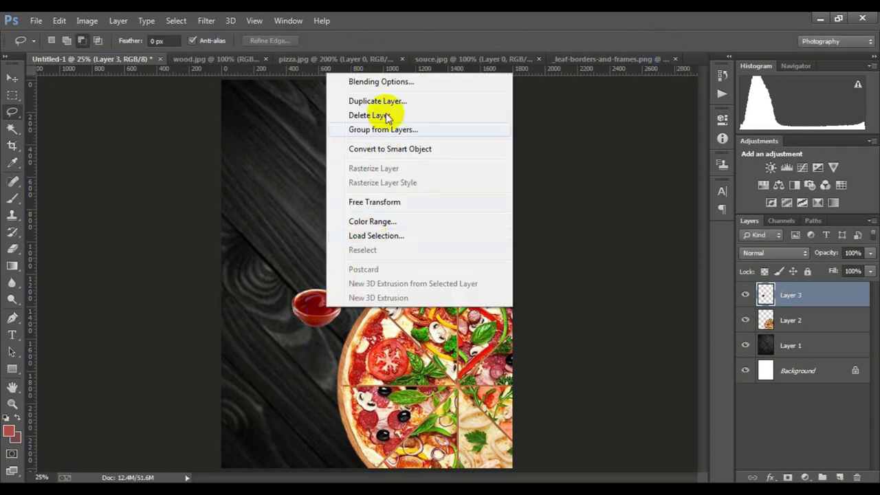
{"action": "left_click", "coordinate": [351, 200]}
{"action": "right_click", "coordinate": [309, 305]}
{"action": "left_click", "coordinate": [348, 187]}
{"action": "left_click_drag", "start_coordinate": [338, 324], "coordinate": [313, 331]}
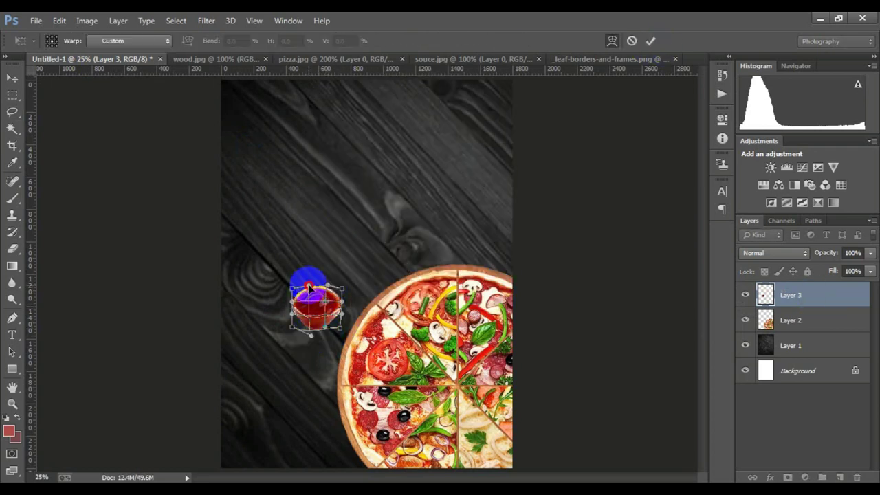
{"action": "key", "text": "Return"}
Drag the leaf border image into the poster
{"action": "key", "text": "l"}
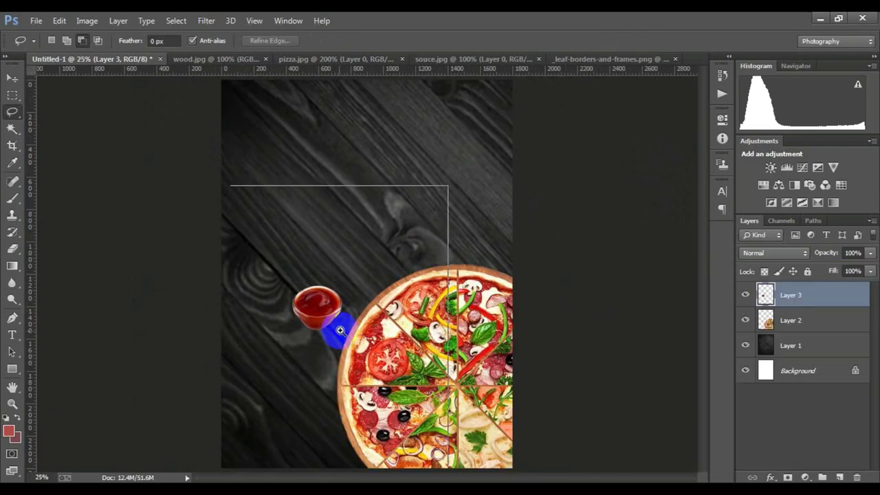
{"action": "key", "text": "ctrl+minus"}
{"action": "left_click", "coordinate": [582, 59]}
{"action": "left_click_drag", "start_coordinate": [286, 204], "coordinate": [328, 265]}
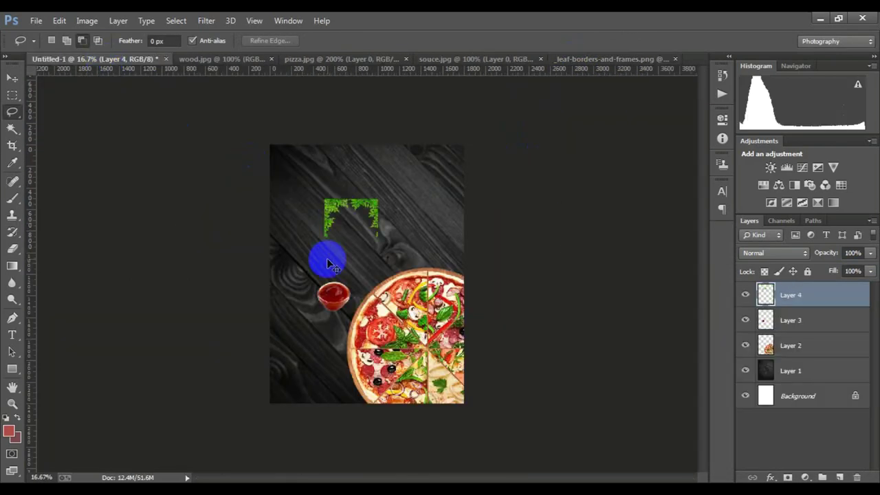
Scale the leaf border about 400% and rotate it -90° along the poster's left side
{"action": "key", "text": "ctrl+t"}
{"action": "left_click_drag", "start_coordinate": [378, 238], "coordinate": [418, 232]}
{"action": "left_click_drag", "start_coordinate": [475, 302], "coordinate": [250, 379]}
{"action": "left_click_drag", "start_coordinate": [314, 180], "coordinate": [348, 263]}
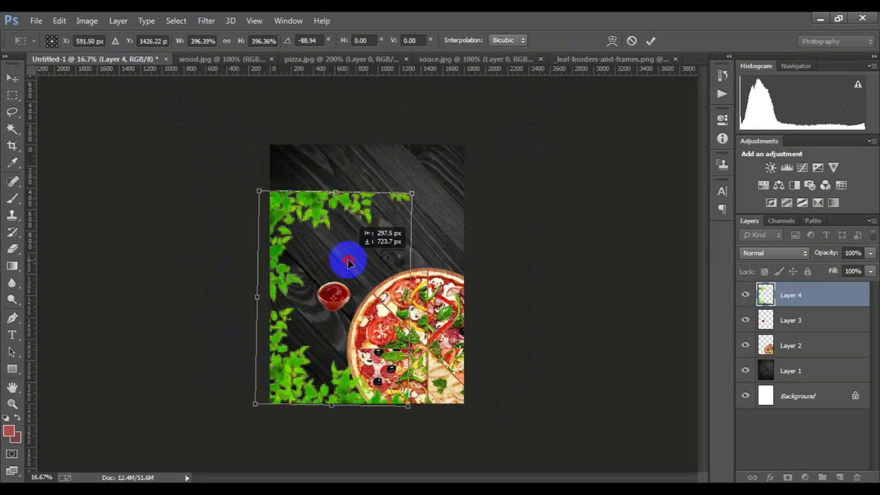
{"action": "left_click_drag", "start_coordinate": [335, 193], "coordinate": [328, 145]}
{"action": "left_click_drag", "start_coordinate": [426, 418], "coordinate": [427, 420]}
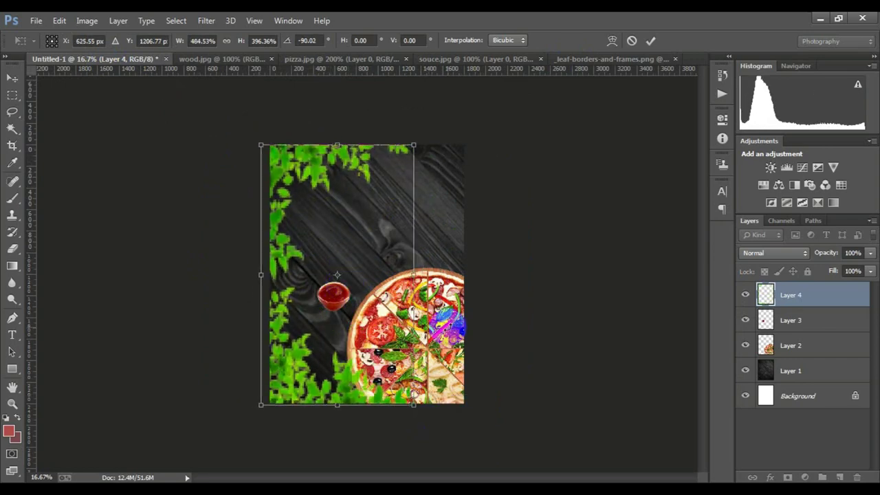
{"action": "key", "text": "Return"}
{"action": "key", "text": "ctrl+minus"}
{"action": "key", "text": "l"}
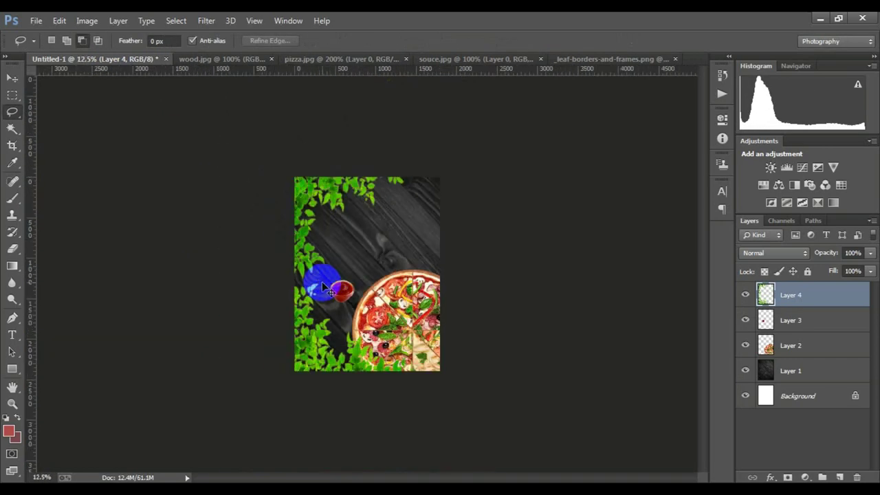
Enlarge the leaves to about 132% and shift them up and to the left
{"action": "key", "text": "ctrl+plus"}
{"action": "key", "text": "ctrl+t"}
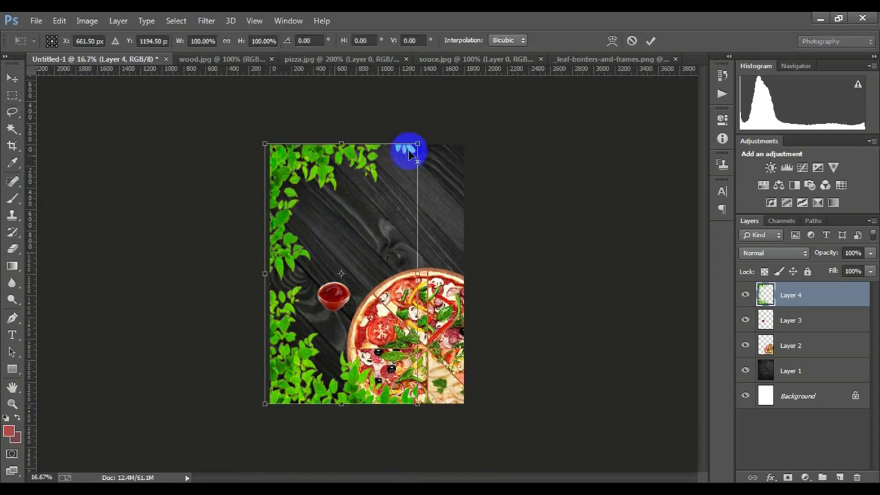
{"action": "left_click_drag", "start_coordinate": [406, 147], "coordinate": [487, 130]}
{"action": "left_click", "coordinate": [651, 43]}
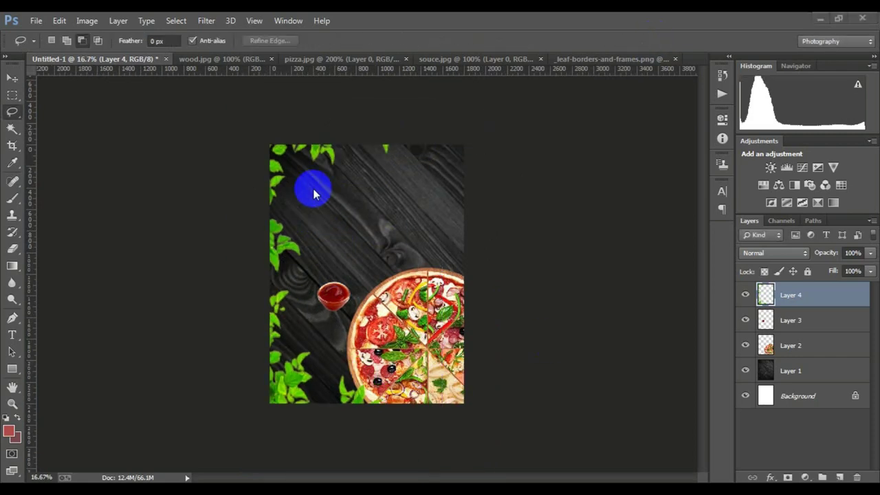
{"action": "key", "text": "ctrl+t"}
{"action": "mouse_move", "coordinate": [395, 272]}
{"action": "left_mouse_down"}
{"action": "mouse_move", "coordinate": [387, 259]}
{"action": "mouse_move", "coordinate": [403, 256]}
{"action": "mouse_move", "coordinate": [369, 243]}
{"action": "mouse_move", "coordinate": [164, 347]}
{"action": "mouse_move", "coordinate": [413, 245]}
{"action": "mouse_move", "coordinate": [412, 320]}
{"action": "mouse_move", "coordinate": [501, 298]}
{"action": "mouse_move", "coordinate": [481, 315]}
{"action": "left_mouse_up"}
{"action": "left_click", "coordinate": [651, 40]}
Duplicate the leaves, rotate the copy about 85° and move it into place
{"action": "key", "text": "ctrl+alt+t"}
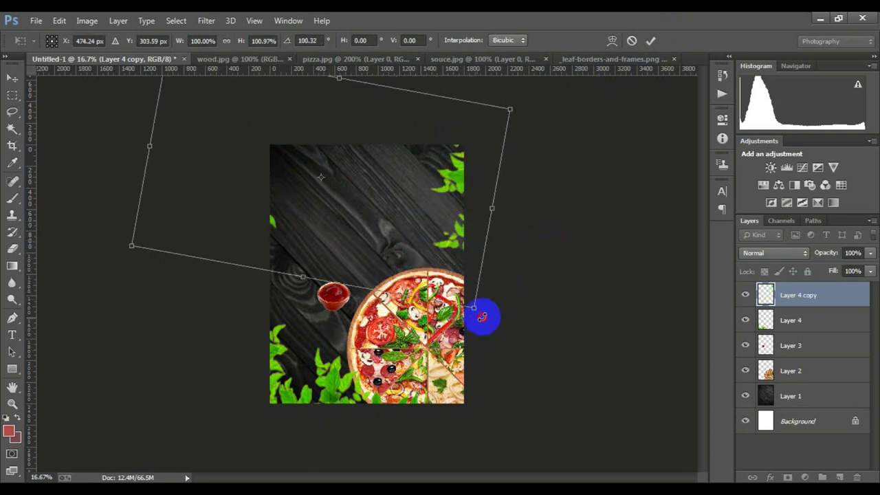
{"action": "left_click_drag", "start_coordinate": [428, 271], "coordinate": [423, 237]}
{"action": "left_click_drag", "start_coordinate": [509, 304], "coordinate": [524, 269]}
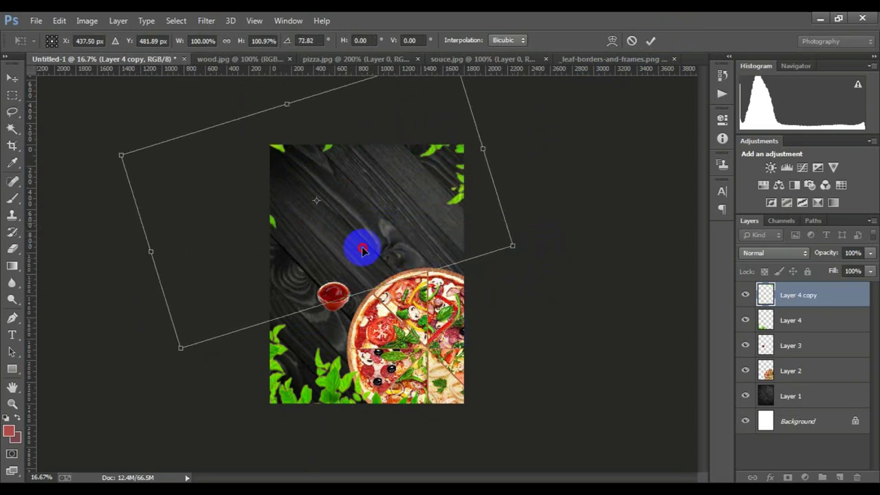
{"action": "left_click_drag", "start_coordinate": [360, 245], "coordinate": [376, 270]}
{"action": "double_click", "coordinate": [395, 232]}
{"action": "left_click_drag", "start_coordinate": [396, 232], "coordinate": [321, 236]}
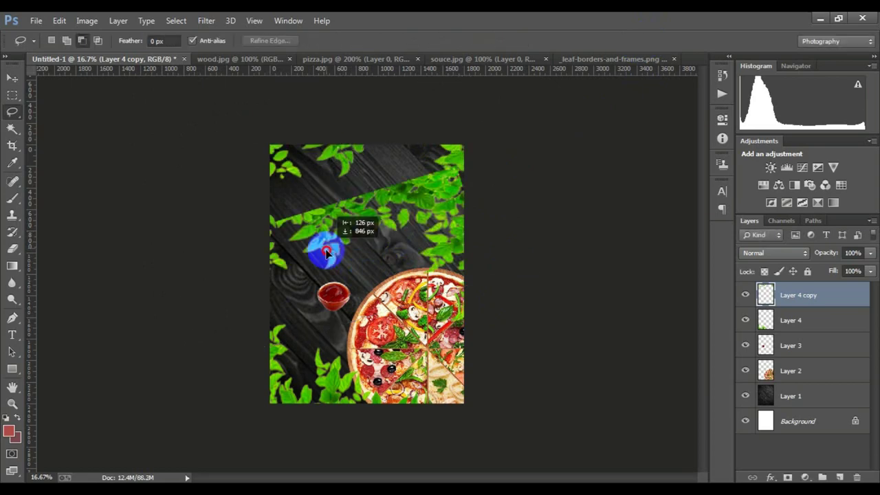
Rotate another leaf copy to about -74° and stretch it to the poster edge
{"action": "key", "text": "ctrl+t"}
{"action": "mouse_move", "coordinate": [530, 259]}
{"action": "left_mouse_down"}
{"action": "mouse_move", "coordinate": [239, 339]}
{"action": "mouse_move", "coordinate": [450, 247]}
{"action": "mouse_move", "coordinate": [245, 224]}
{"action": "mouse_move", "coordinate": [363, 303]}
{"action": "mouse_move", "coordinate": [271, 399]}
{"action": "mouse_move", "coordinate": [406, 199]}
{"action": "mouse_move", "coordinate": [432, 444]}
{"action": "mouse_move", "coordinate": [501, 240]}
{"action": "mouse_move", "coordinate": [381, 236]}
{"action": "mouse_move", "coordinate": [334, 275]}
{"action": "mouse_move", "coordinate": [268, 406]}
{"action": "mouse_move", "coordinate": [222, 338]}
{"action": "left_mouse_up"}
{"action": "mouse_move", "coordinate": [330, 260]}
{"action": "left_mouse_down"}
{"action": "mouse_move", "coordinate": [327, 234]}
{"action": "mouse_move", "coordinate": [291, 213]}
{"action": "left_mouse_up"}
{"action": "left_click_drag", "start_coordinate": [444, 415], "coordinate": [502, 379]}
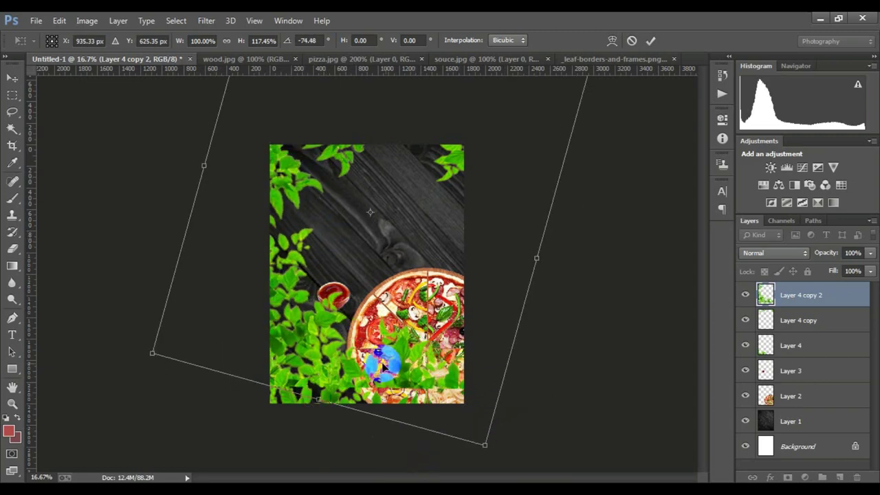
{"action": "left_click_drag", "start_coordinate": [383, 364], "coordinate": [389, 390]}
{"action": "left_click_drag", "start_coordinate": [542, 281], "coordinate": [564, 285]}
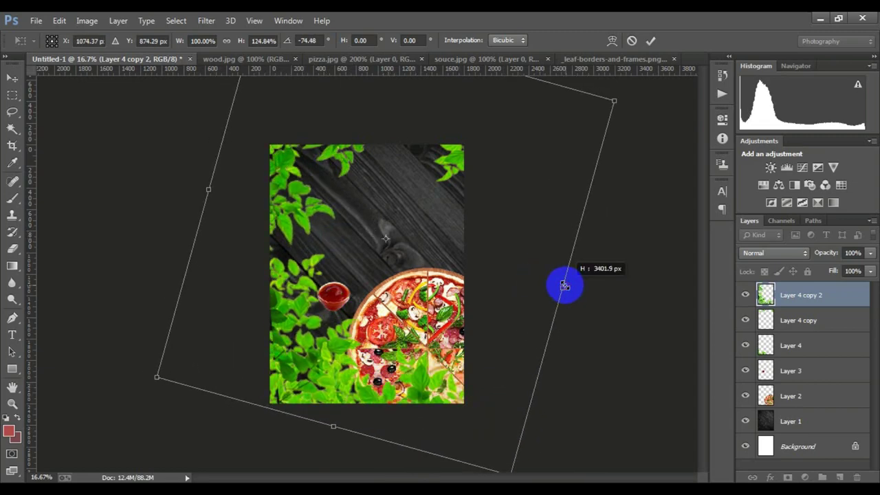
{"action": "double_click", "coordinate": [539, 317]}
Add a layer mask to the top leaf layer and paint out leaves over the pizza
{"action": "left_click", "coordinate": [788, 478]}
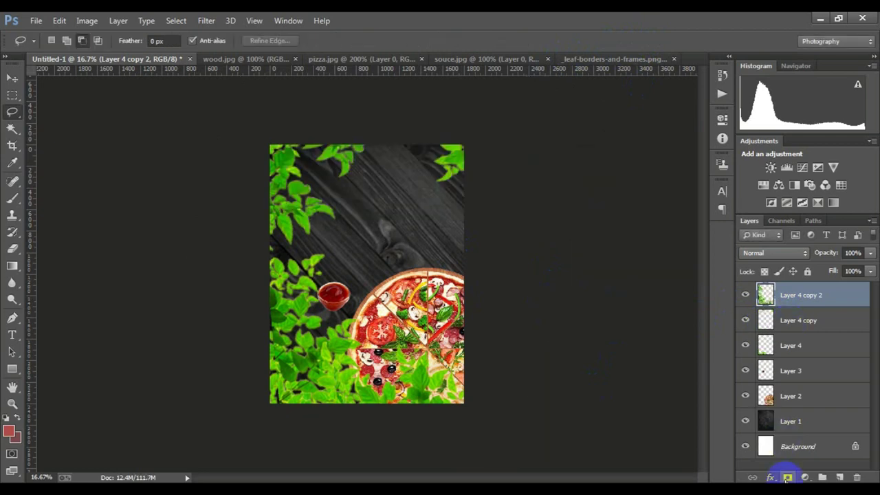
{"action": "left_click", "coordinate": [11, 198]}
{"action": "left_click", "coordinate": [330, 317]}
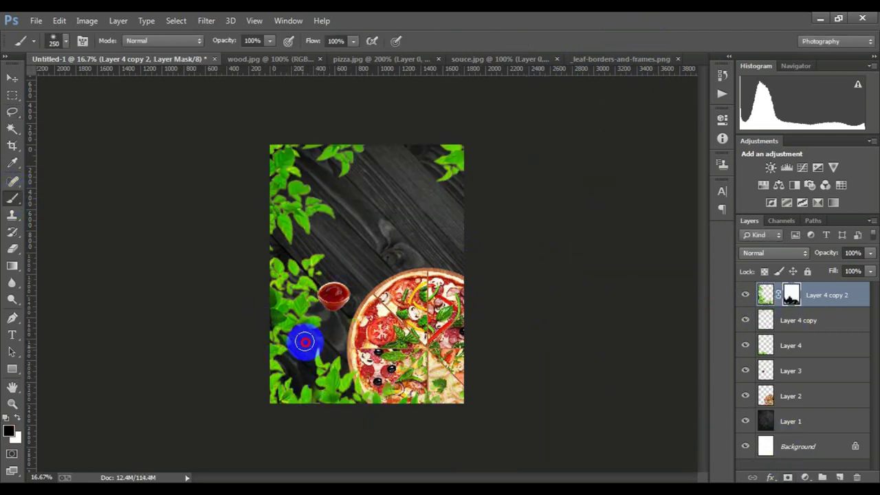
{"action": "key", "text": "ctrl+plus"}
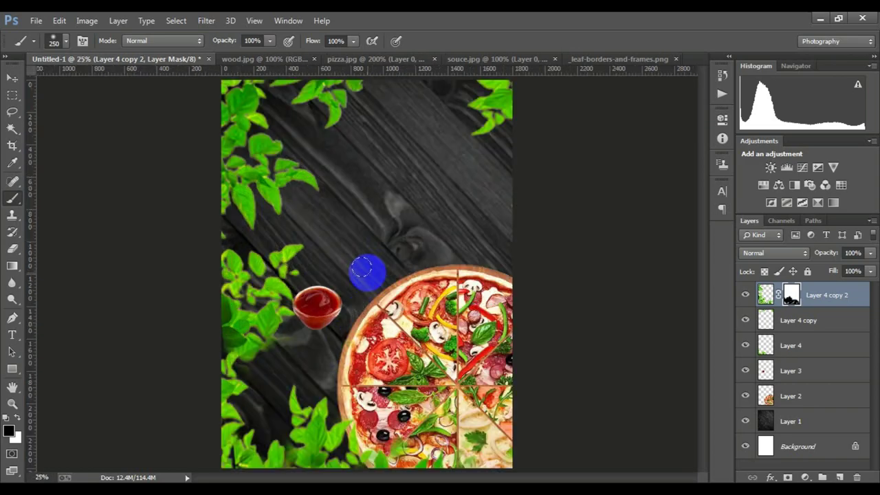
{"action": "key", "text": "ctrl+minus"}
{"action": "key", "text": "ctrl+minus"}
{"action": "key", "text": "ctrl+plus"}
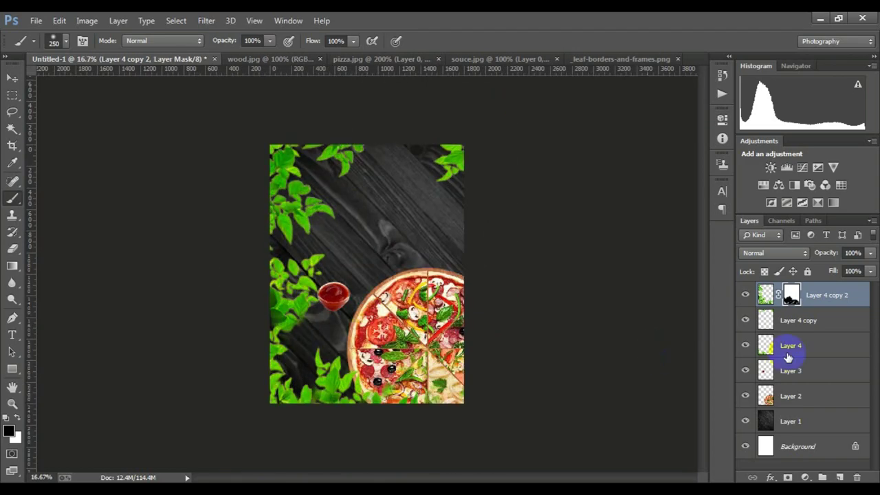
Enlarge the ketchup bowl slightly and move it lower beside the pizza
{"action": "left_click", "coordinate": [784, 367]}
{"action": "key", "text": "ctrl+t"}
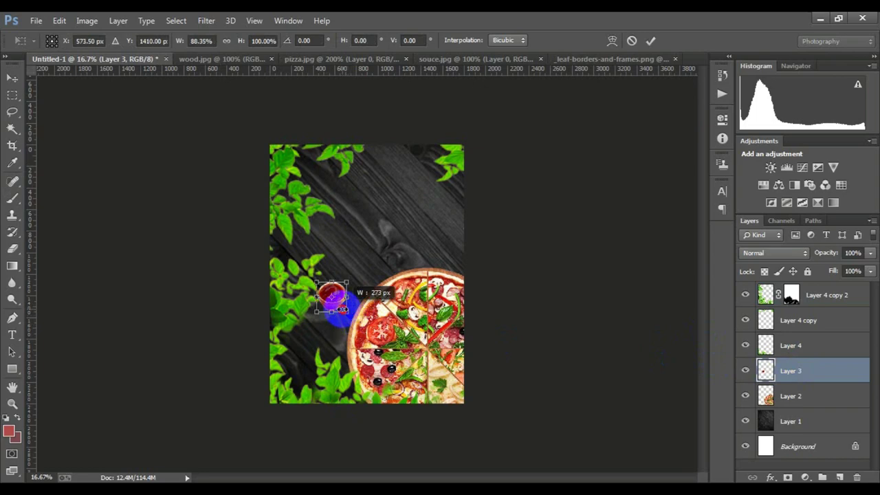
{"action": "left_click_drag", "start_coordinate": [342, 310], "coordinate": [347, 315]}
{"action": "left_click_drag", "start_coordinate": [336, 323], "coordinate": [343, 337]}
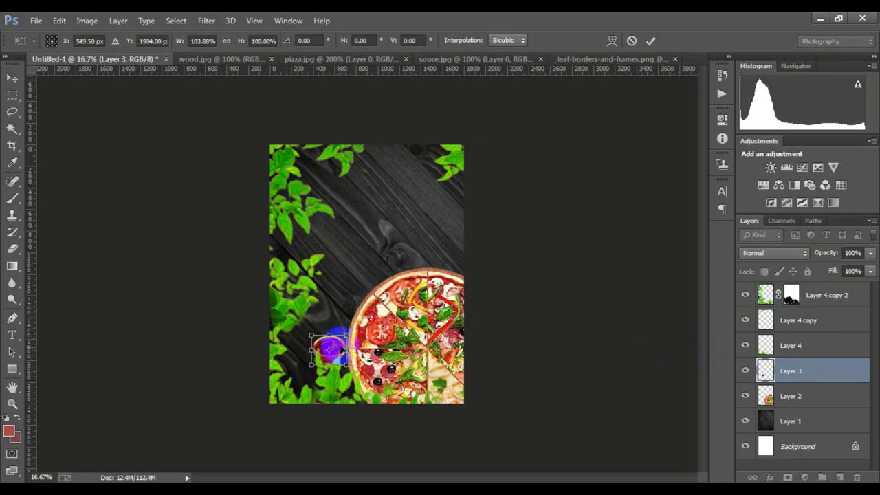
{"action": "key", "text": "Return"}
{"action": "key", "text": "ctrl+plus"}
{"action": "key", "text": "ctrl+minus"}
{"action": "key", "text": "ctrl+minus"}
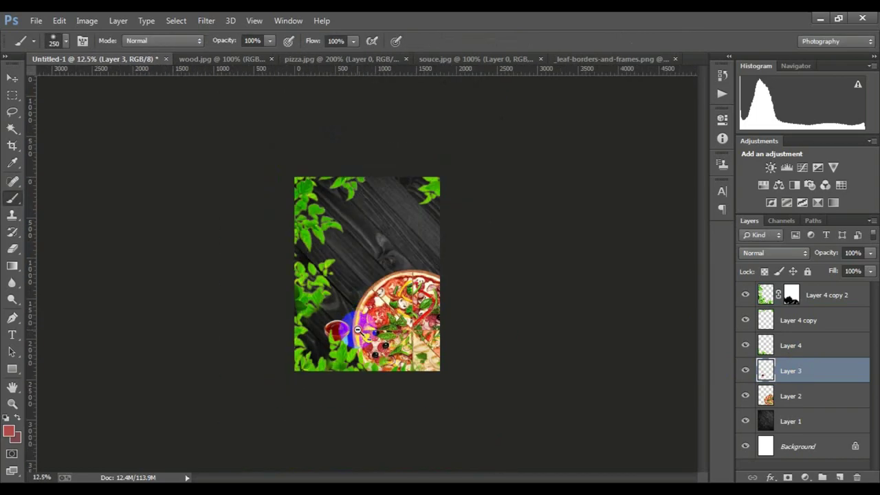
{"action": "key", "text": "ctrl+plus"}
{"action": "key", "text": "ctrl+minus"}
Group the three leaf layers into Group 1
{"action": "left_click", "coordinate": [825, 295]}
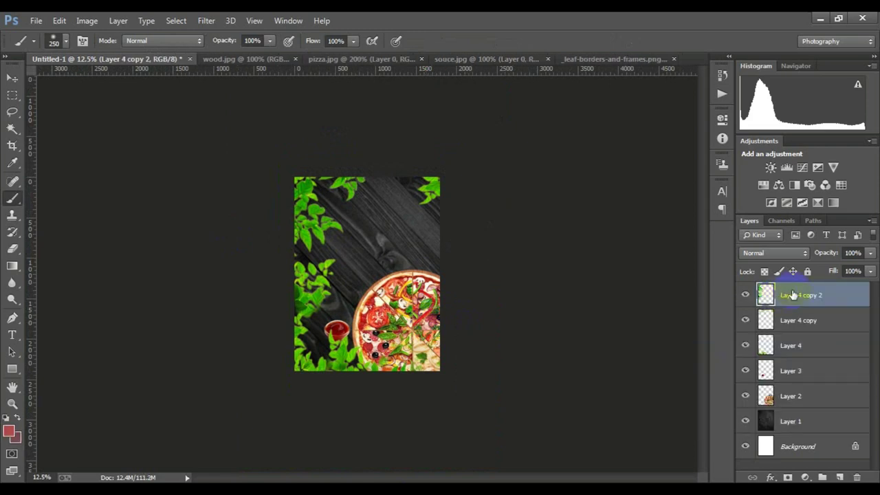
{"action": "left_click", "coordinate": [791, 345], "text": "shift"}
{"action": "key", "text": "ctrl+g"}
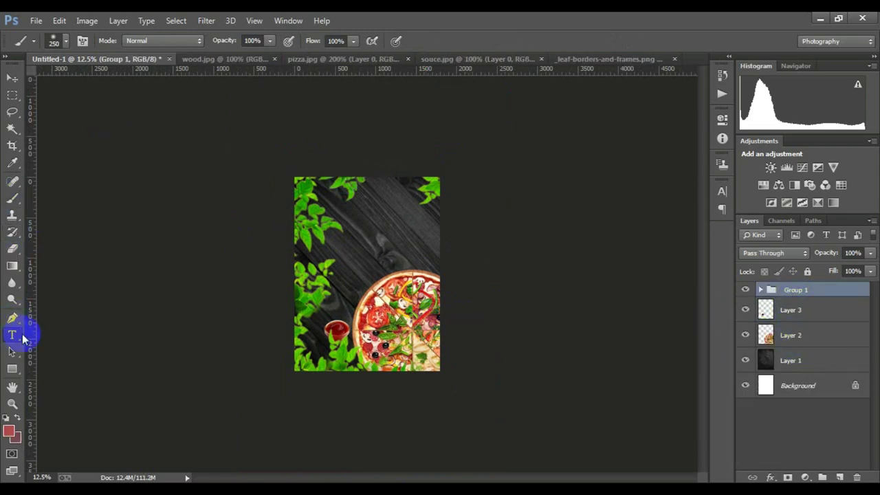
Type a PIZZA title in light grey 18 pt text on the poster
{"action": "left_click", "coordinate": [23, 335]}
{"action": "left_click", "coordinate": [433, 41]}
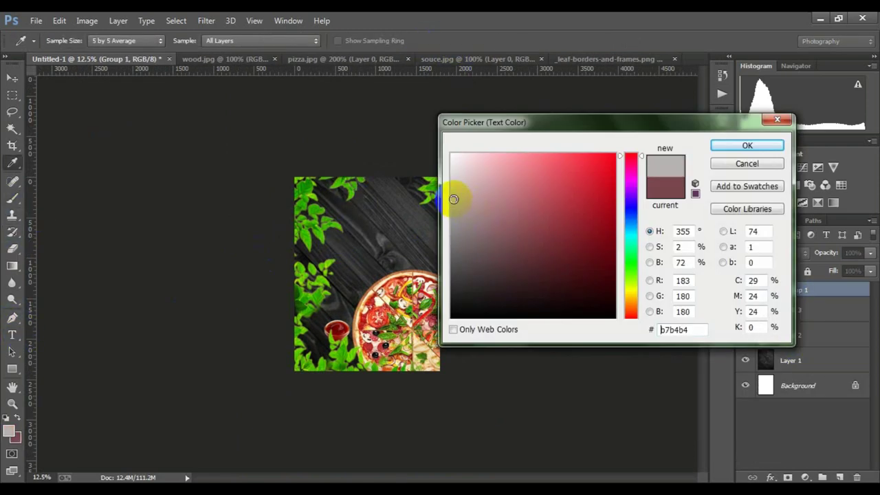
{"action": "key", "text": "Return"}
{"action": "left_click", "coordinate": [337, 235]}
{"action": "left_click", "coordinate": [270, 40]}
{"action": "left_click", "coordinate": [248, 172]}
{"action": "left_click", "coordinate": [348, 238]}
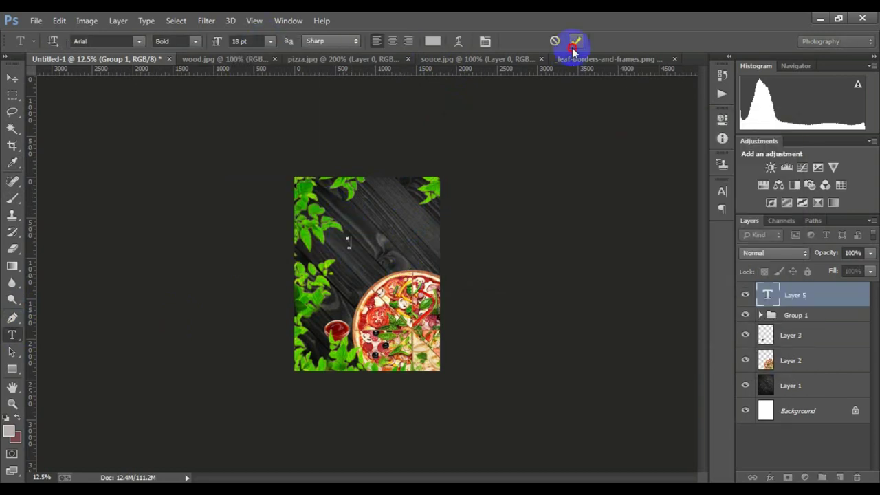
{"action": "left_click", "coordinate": [575, 42]}
{"action": "scroll", "coordinate": [359, 257], "scroll_direction": "up", "scroll_amount": 3}
{"action": "scroll", "coordinate": [323, 229], "scroll_direction": "up", "scroll_amount": 2}
Scale the PIZZA text up greatly
{"action": "key", "text": "ctrl+t"}
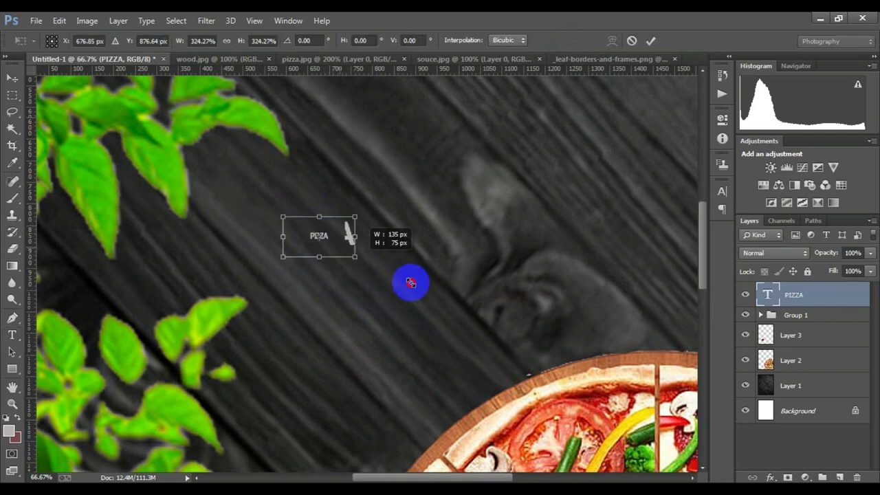
{"action": "left_click_drag", "start_coordinate": [411, 282], "coordinate": [516, 280]}
{"action": "key", "text": "Return"}
{"action": "scroll", "coordinate": [493, 244], "scroll_direction": "down", "scroll_amount": 1}
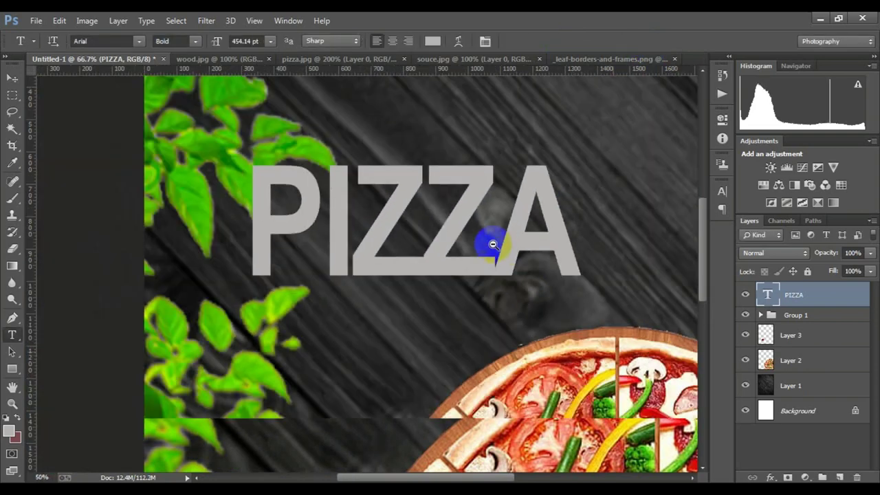
{"action": "scroll", "coordinate": [563, 251], "scroll_direction": "down", "scroll_amount": 2}
{"action": "scroll", "coordinate": [337, 236], "scroll_direction": "up", "scroll_amount": 2}
{"action": "scroll", "coordinate": [412, 187], "scroll_direction": "down", "scroll_amount": 1}
Change the spaced-out PIZZA title's font to Algerian, after trying Castellar
{"action": "left_click", "coordinate": [376, 206]}
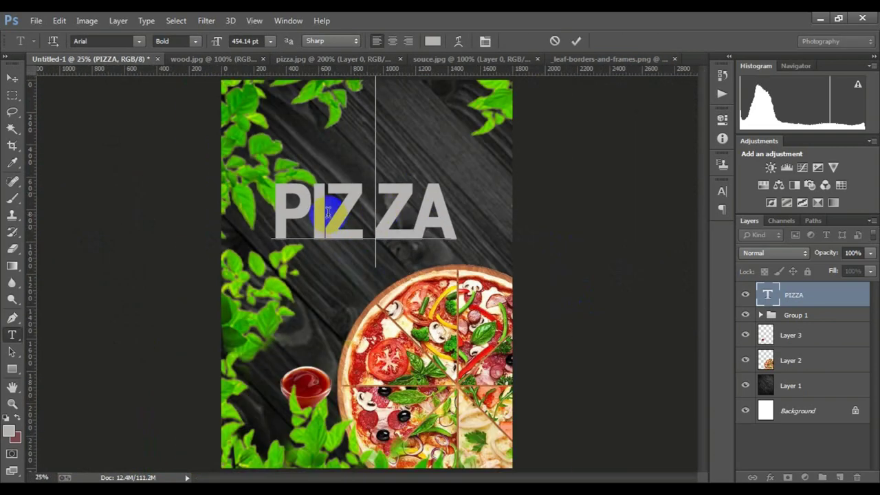
{"action": "left_click", "coordinate": [575, 41]}
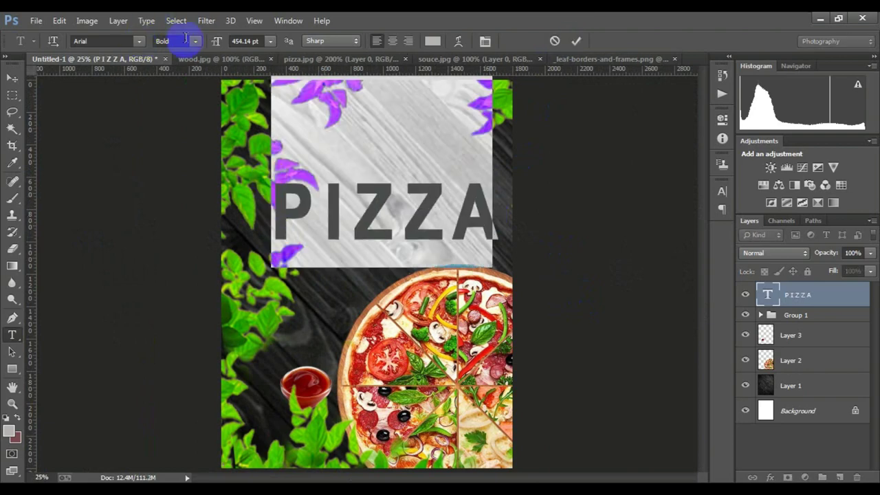
{"action": "left_click", "coordinate": [138, 42]}
{"action": "scroll", "coordinate": [211, 137], "scroll_direction": "down", "scroll_amount": 3}
{"action": "scroll", "coordinate": [222, 196], "scroll_direction": "down", "scroll_amount": 3}
{"action": "left_click", "coordinate": [222, 203]}
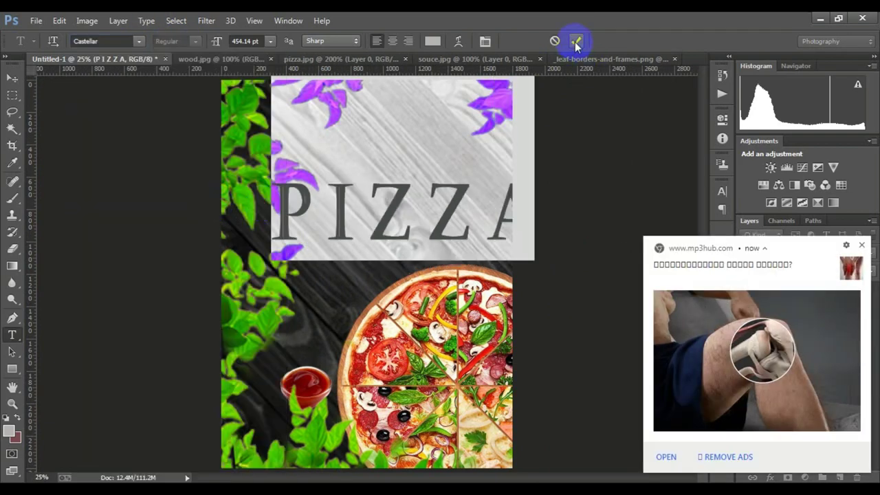
{"action": "left_click", "coordinate": [576, 42]}
{"action": "left_click", "coordinate": [139, 41]}
{"action": "scroll", "coordinate": [206, 131], "scroll_direction": "up", "scroll_amount": 3}
{"action": "scroll", "coordinate": [222, 136], "scroll_direction": "up", "scroll_amount": 3}
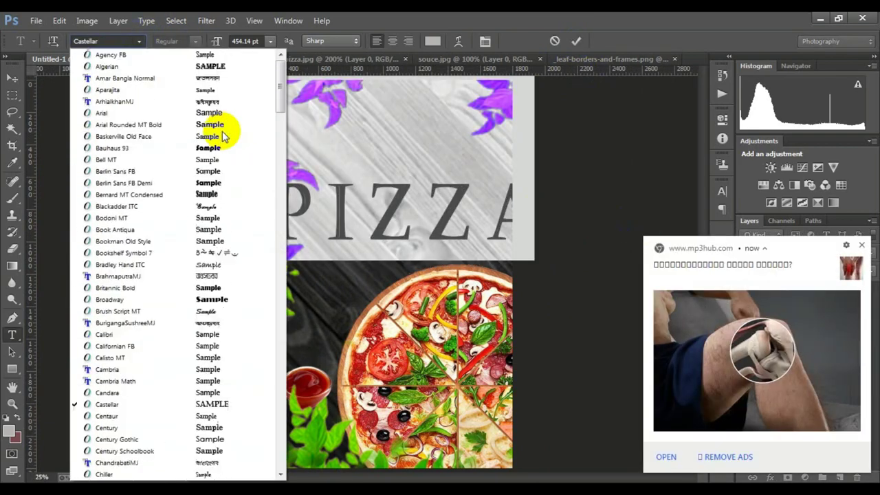
{"action": "left_click", "coordinate": [220, 67]}
{"action": "left_click", "coordinate": [576, 41]}
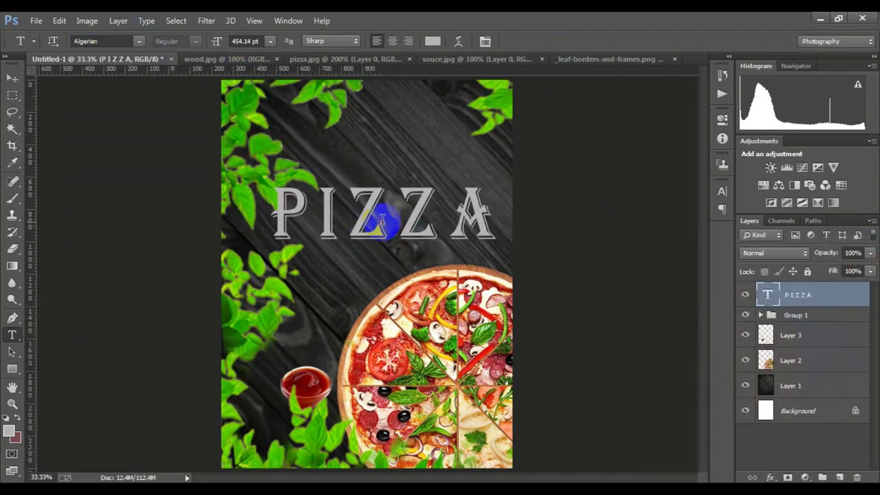
{"action": "key", "text": "ctrl+minus"}
{"action": "key", "text": "ctrl+0"}
Tilt the PIZZA title diagonally to about -28°
{"action": "key", "text": "ctrl+t"}
{"action": "mouse_move", "coordinate": [513, 185]}
{"action": "left_mouse_down"}
{"action": "mouse_move", "coordinate": [425, 213]}
{"action": "mouse_move", "coordinate": [417, 165]}
{"action": "left_mouse_up"}
{"action": "mouse_move", "coordinate": [511, 153]}
{"action": "left_mouse_down"}
{"action": "mouse_move", "coordinate": [454, 158]}
{"action": "mouse_move", "coordinate": [479, 160]}
{"action": "left_mouse_up"}
{"action": "key", "text": "Return"}
{"action": "left_click", "coordinate": [456, 128]}
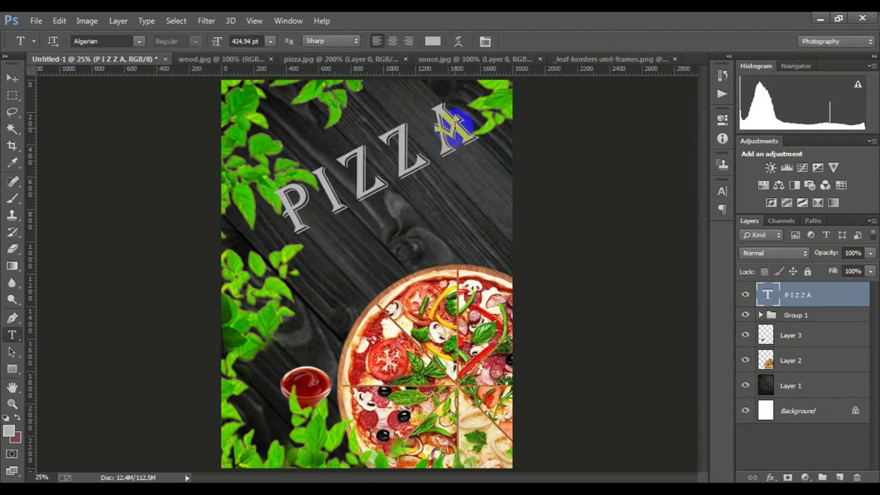
Lighten the PIZZA title's grey text colour
{"action": "key", "text": "ctrl+a"}
{"action": "left_click", "coordinate": [431, 41]}
{"action": "mouse_move", "coordinate": [459, 198]}
{"action": "left_mouse_down"}
{"action": "mouse_move", "coordinate": [456, 179]}
{"action": "mouse_move", "coordinate": [456, 189]}
{"action": "left_mouse_up"}
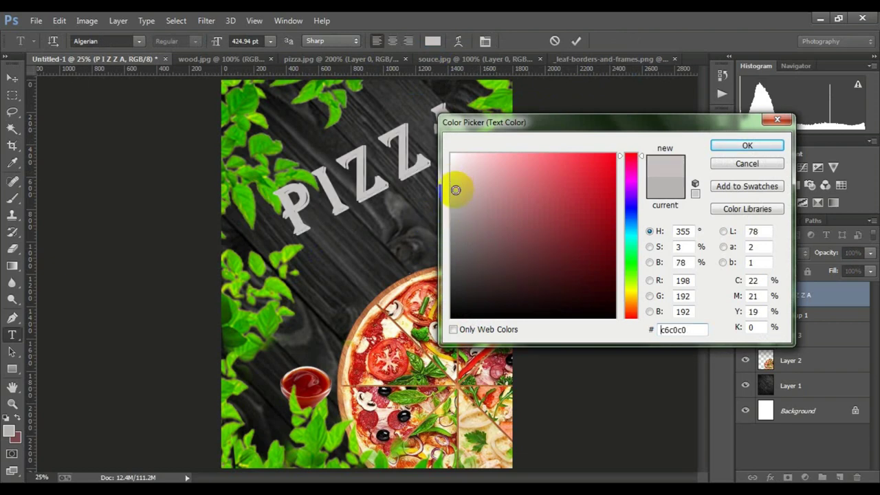
{"action": "left_click", "coordinate": [747, 146]}
{"action": "left_click", "coordinate": [577, 41]}
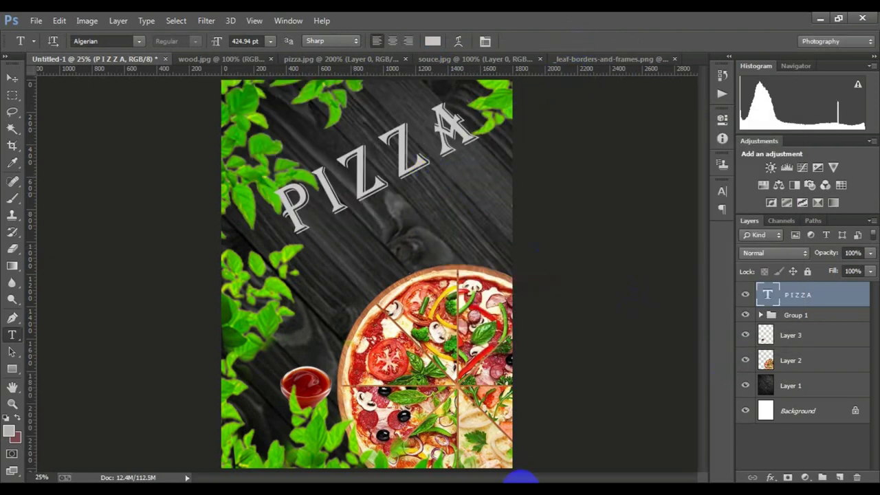
Draw a diagonal line under PIZZA with no fill and a light grey 6.64 pt stroke
{"action": "left_click", "coordinate": [297, 246]}
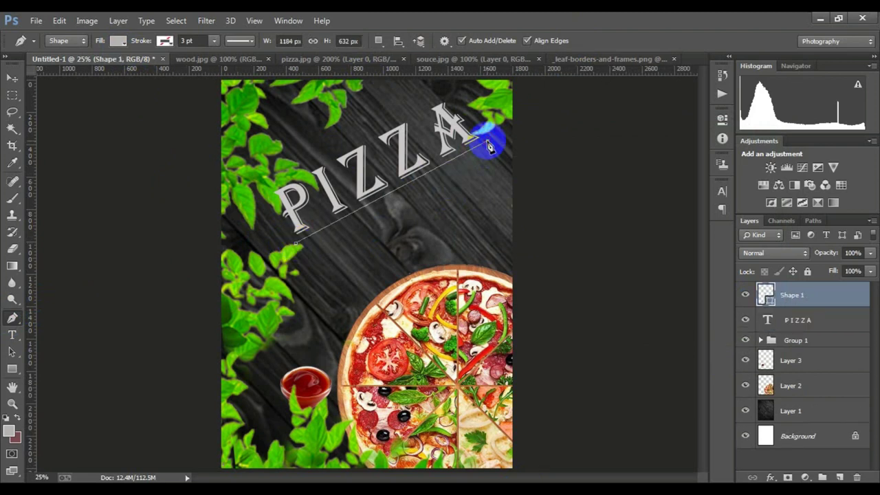
{"action": "left_click", "coordinate": [118, 42]}
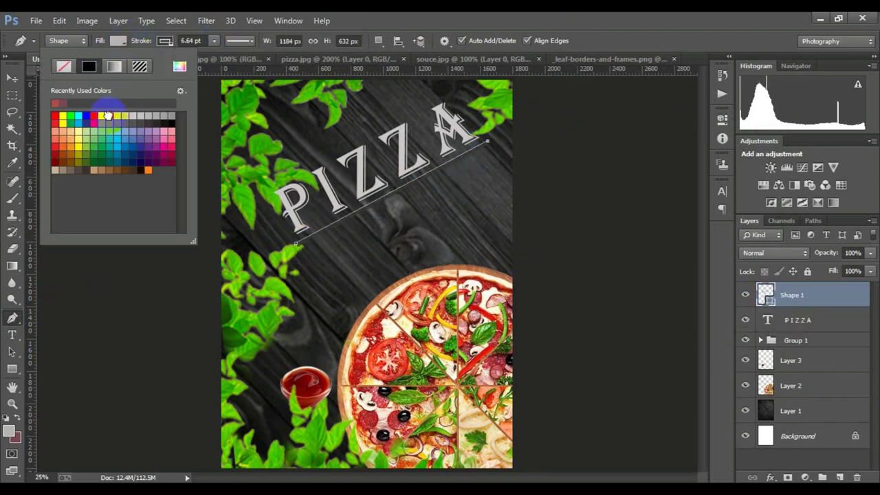
{"action": "left_click", "coordinate": [165, 42]}
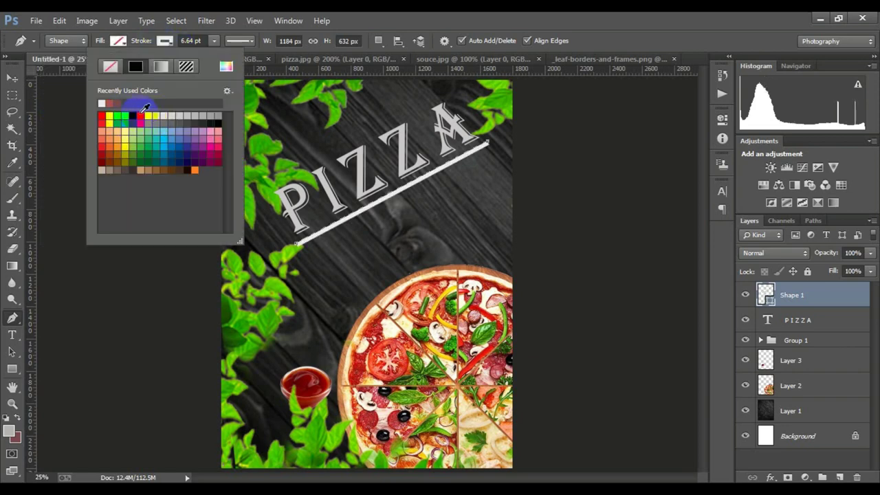
{"action": "left_click", "coordinate": [185, 115]}
{"action": "left_click", "coordinate": [175, 43]}
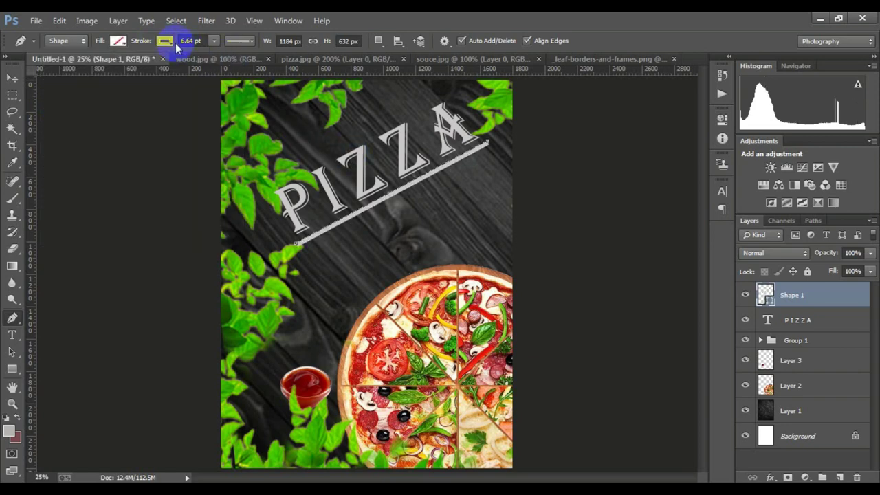
{"action": "left_click", "coordinate": [749, 323]}
{"action": "scroll", "coordinate": [468, 180], "scroll_direction": "up", "scroll_amount": 1}
{"action": "scroll", "coordinate": [468, 181], "scroll_direction": "down", "scroll_amount": 3}
Set the Type tool's text size to 18 pt
{"action": "scroll", "coordinate": [467, 181], "scroll_direction": "up", "scroll_amount": 1}
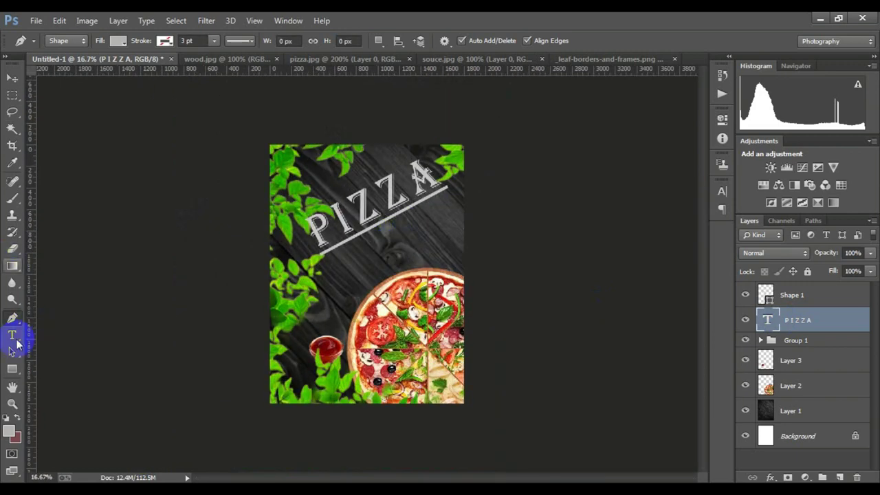
{"action": "left_click", "coordinate": [15, 338]}
{"action": "double_click", "coordinate": [382, 207]}
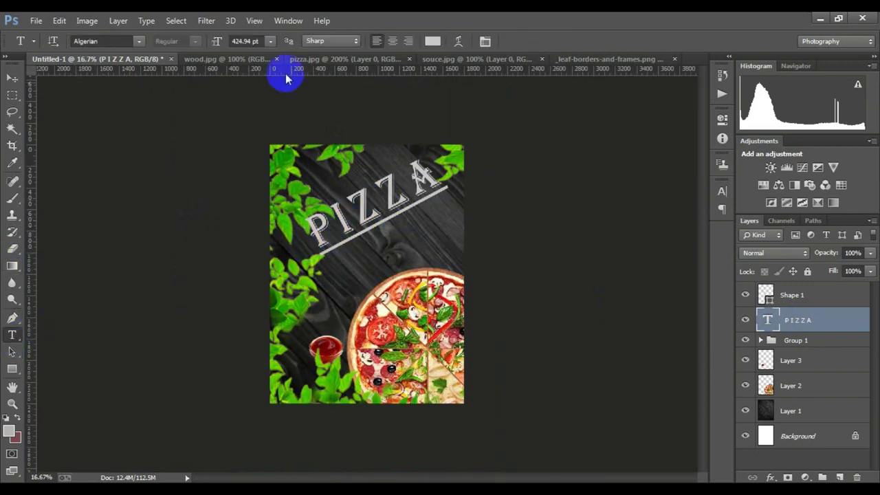
{"action": "left_click", "coordinate": [271, 41]}
{"action": "left_click", "coordinate": [264, 175]}
{"action": "left_click", "coordinate": [812, 304]}
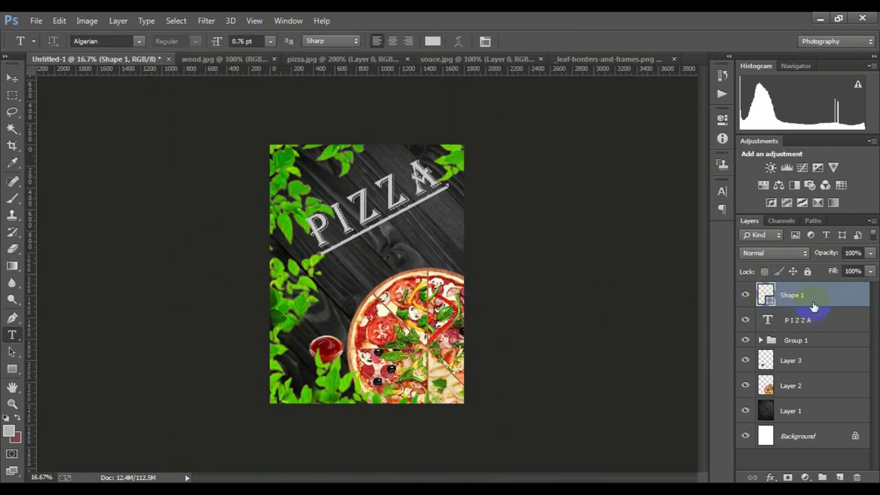
Type the 'HOT . Fresh . Delicious' tagline below the title and scale it up
{"action": "left_click", "coordinate": [336, 276]}
{"action": "left_click", "coordinate": [270, 41]}
{"action": "left_click", "coordinate": [265, 172]}
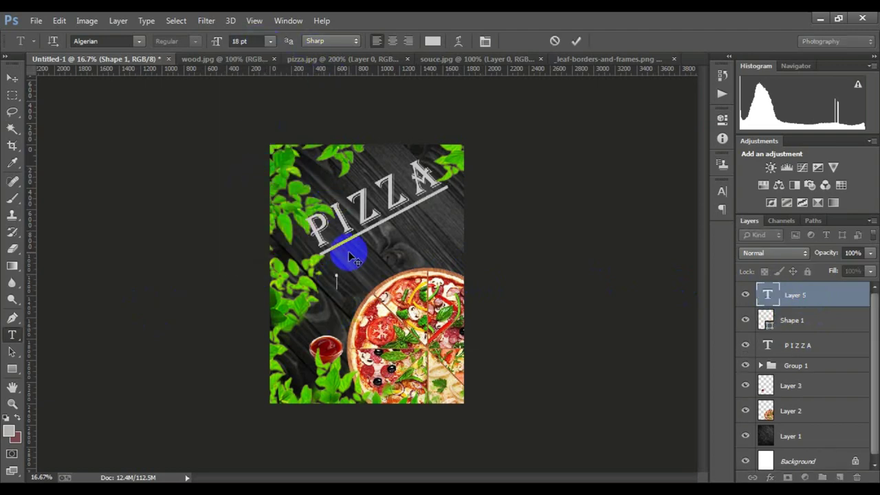
{"action": "scroll", "coordinate": [342, 286], "scroll_direction": "up", "scroll_amount": 4}
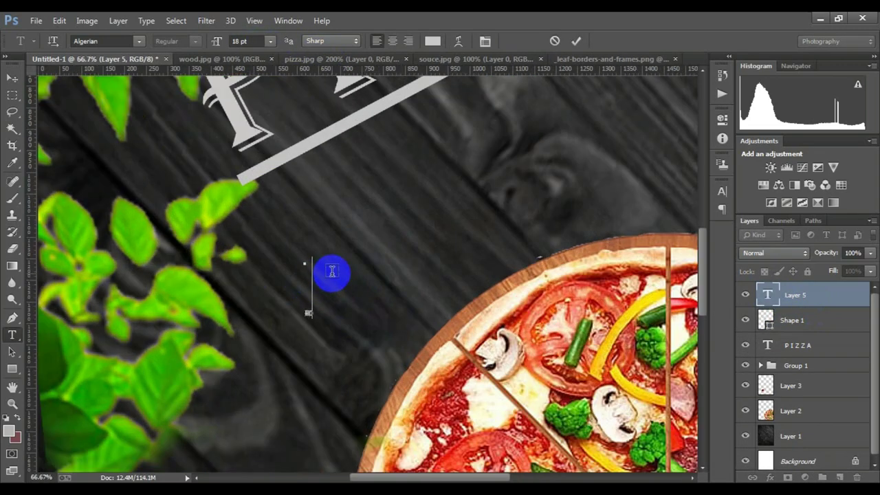
{"action": "type", "text": "HOTFRESH_DELICIOU"}
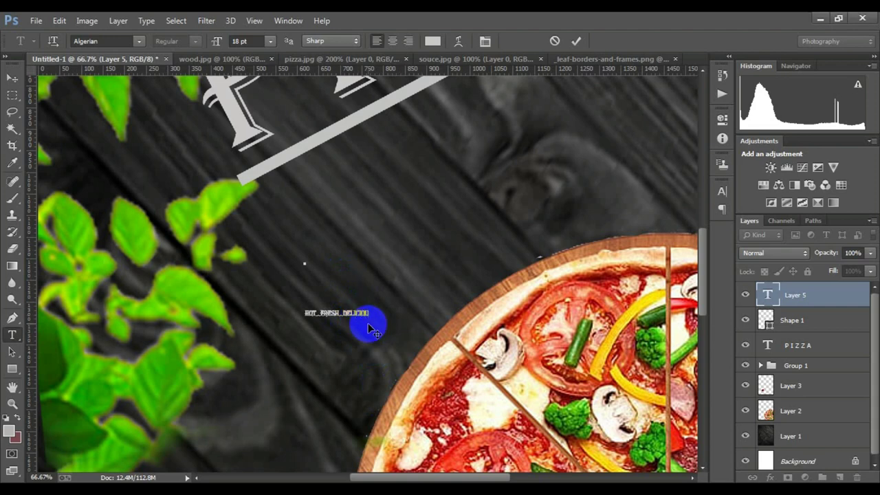
{"action": "left_click", "coordinate": [576, 41]}
{"action": "key", "text": "ctrl+t"}
{"action": "mouse_move", "coordinate": [372, 317]}
{"action": "left_mouse_down"}
{"action": "mouse_move", "coordinate": [490, 352]}
{"action": "mouse_move", "coordinate": [448, 157]}
{"action": "left_mouse_up"}
Apply the tagline transform and discard an accidental empty text layer
{"action": "left_click", "coordinate": [651, 40]}
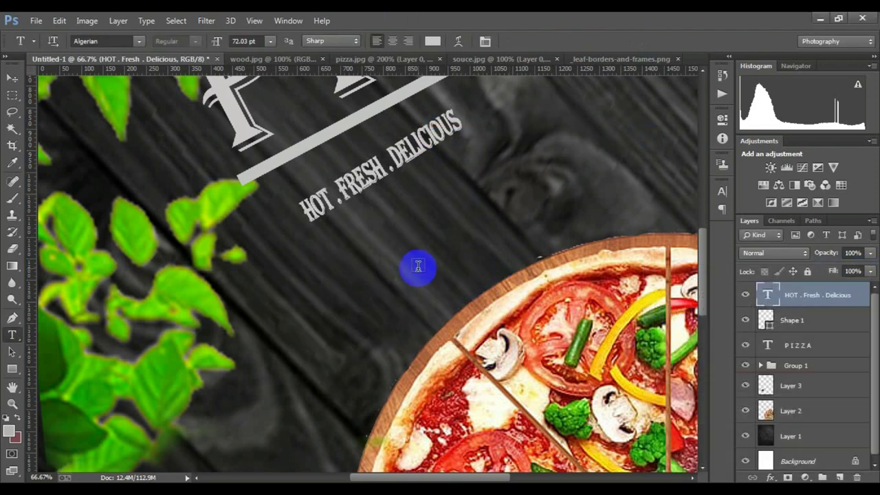
{"action": "left_click", "coordinate": [399, 253]}
{"action": "key", "text": "ctrl+minus"}
{"action": "key", "text": "Escape"}
Scale the tagline to about 300%, rotate it about 2°, and move it under the bar
{"action": "key", "text": "ctrl+t"}
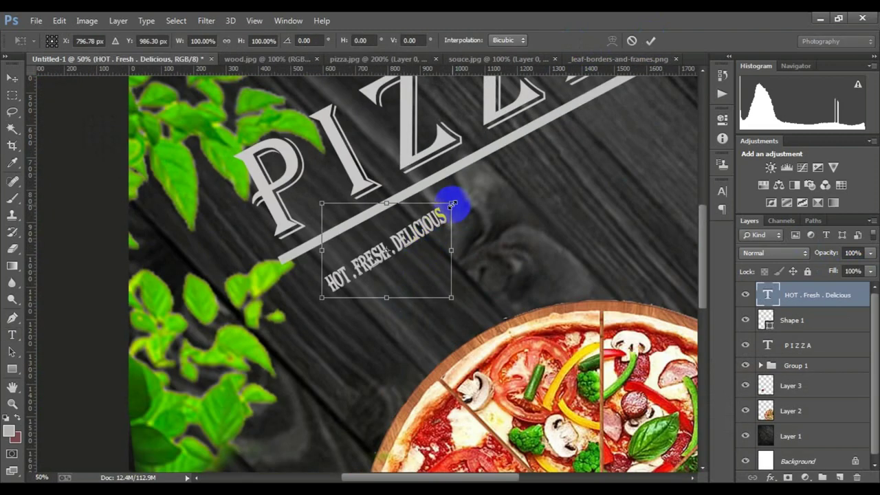
{"action": "left_click_drag", "start_coordinate": [452, 200], "coordinate": [575, 145]}
{"action": "left_click_drag", "start_coordinate": [385, 248], "coordinate": [463, 211]}
{"action": "left_click_drag", "start_coordinate": [673, 323], "coordinate": [663, 337]}
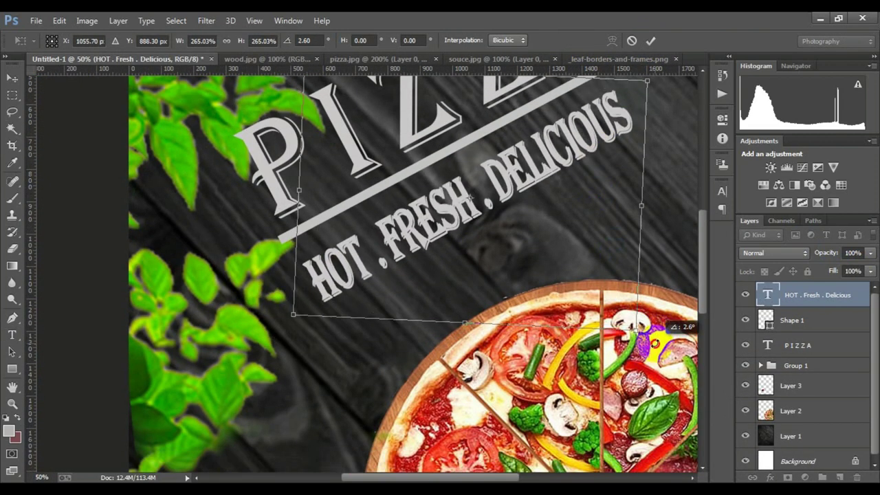
{"action": "key", "text": "ctrl+minus"}
{"action": "left_click_drag", "start_coordinate": [505, 155], "coordinate": [532, 132]}
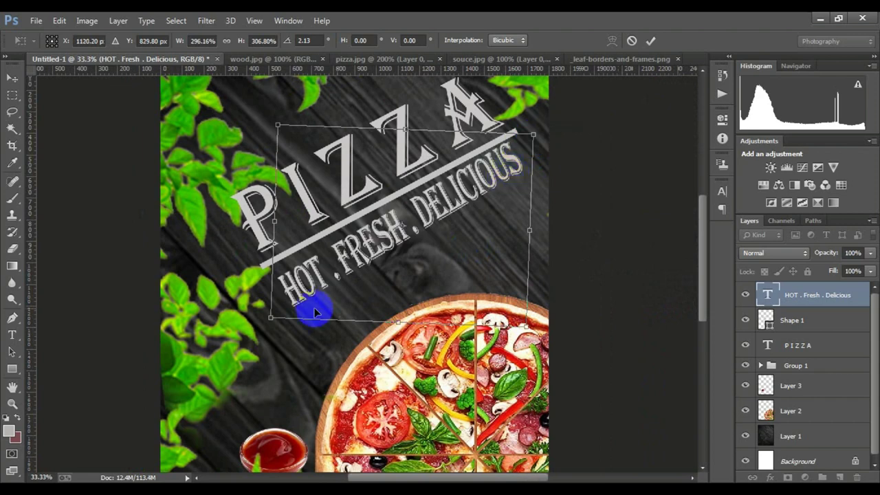
{"action": "left_click_drag", "start_coordinate": [268, 313], "coordinate": [279, 318]}
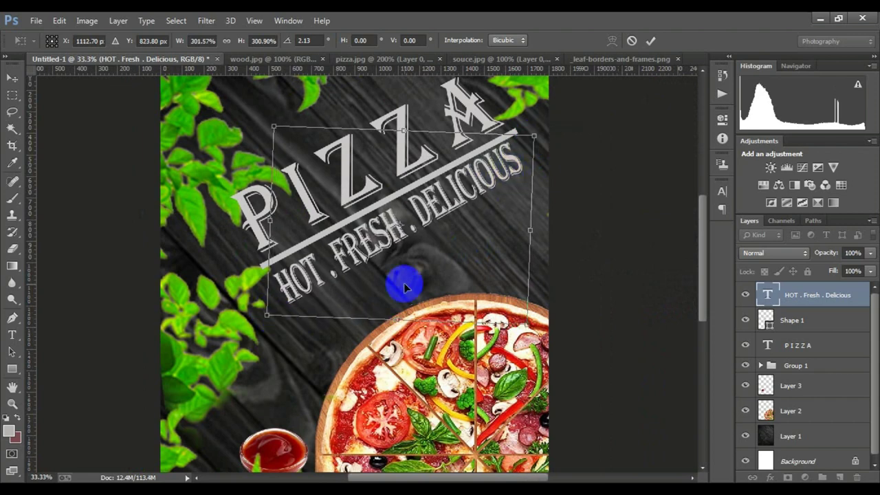
{"action": "left_click", "coordinate": [651, 41]}
Fine-tune the tagline's size, position and tilt (about -1°) to fit beneath the bar
{"action": "left_click", "coordinate": [425, 242], "text": "alt"}
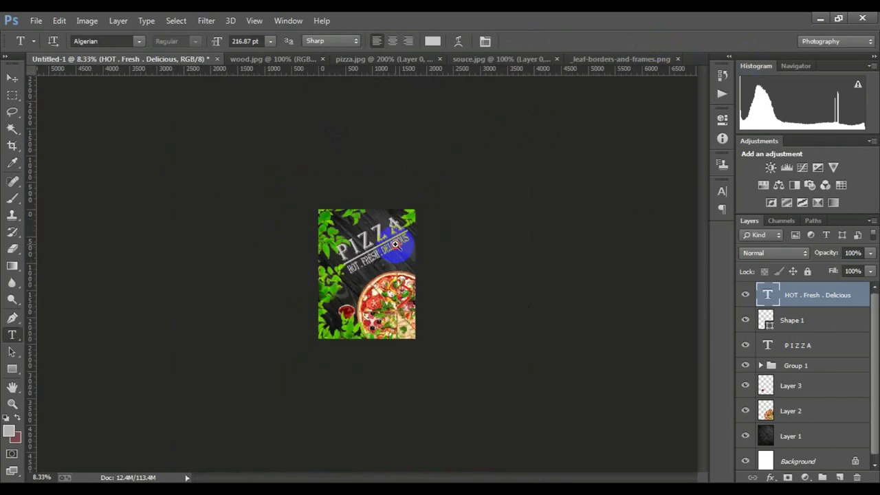
{"action": "left_click", "coordinate": [429, 248]}
{"action": "left_click", "coordinate": [578, 42]}
{"action": "key", "text": "ctrl+t"}
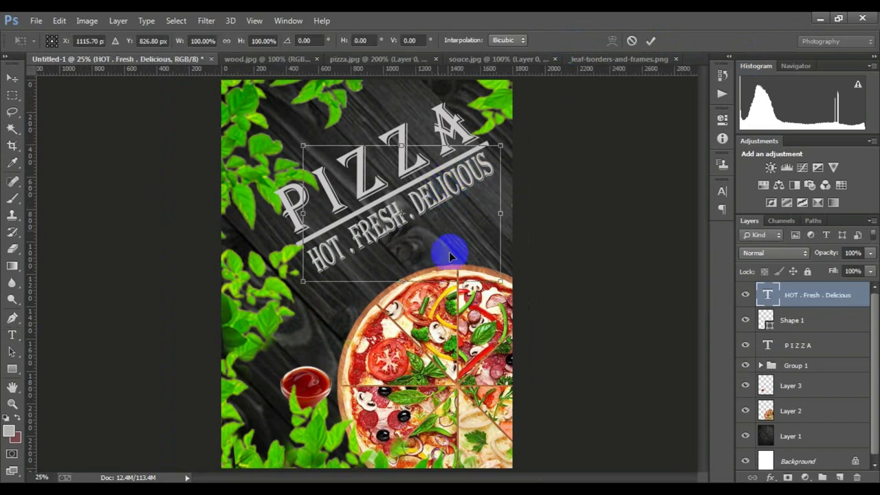
{"action": "left_click_drag", "start_coordinate": [510, 292], "coordinate": [512, 275]}
{"action": "left_click_drag", "start_coordinate": [454, 197], "coordinate": [464, 183]}
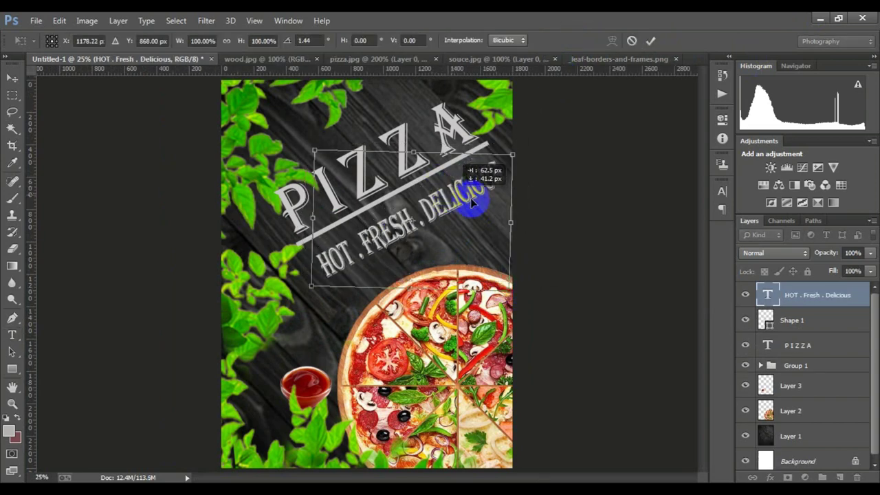
{"action": "left_click_drag", "start_coordinate": [511, 149], "coordinate": [517, 154]}
{"action": "left_click_drag", "start_coordinate": [464, 192], "coordinate": [465, 194]}
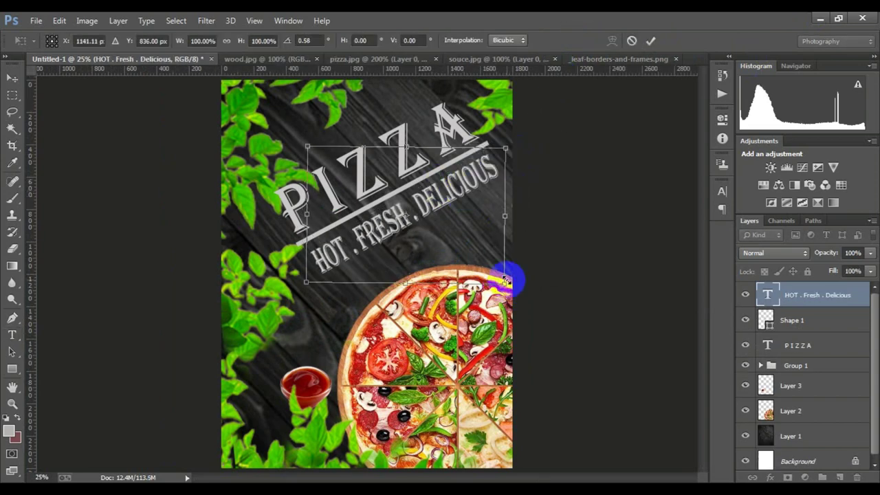
{"action": "left_click_drag", "start_coordinate": [505, 280], "coordinate": [482, 251]}
{"action": "left_click_drag", "start_coordinate": [442, 187], "coordinate": [450, 198]}
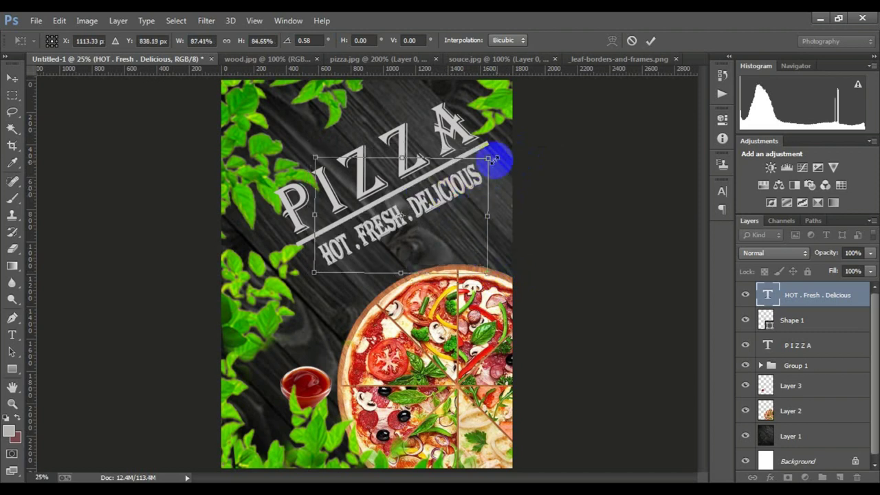
{"action": "mouse_move", "coordinate": [496, 158]}
{"action": "left_mouse_down"}
{"action": "mouse_move", "coordinate": [488, 180]}
{"action": "mouse_move", "coordinate": [499, 150]}
{"action": "left_mouse_up"}
{"action": "left_click_drag", "start_coordinate": [500, 271], "coordinate": [496, 265]}
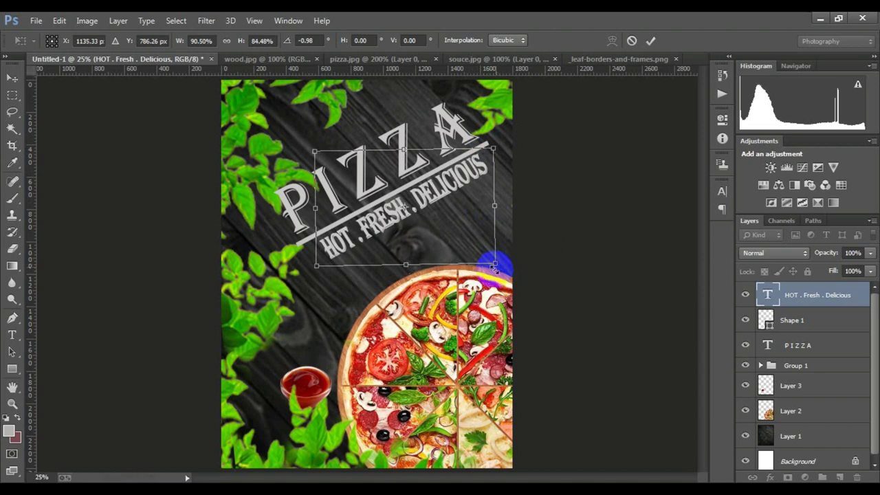
Widen the tagline's letter spacing in the Character settings
{"action": "key", "text": "Return"}
{"action": "key", "text": "t"}
{"action": "double_click", "coordinate": [328, 291]}
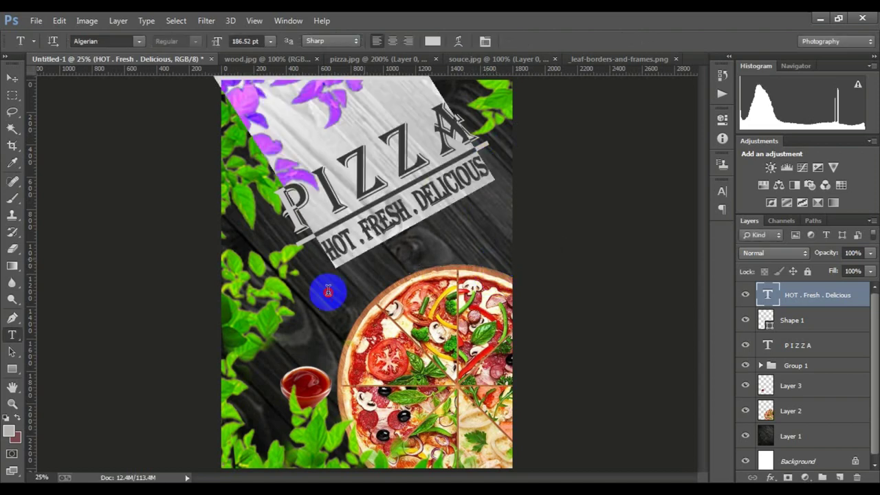
{"action": "left_click", "coordinate": [484, 41]}
{"action": "left_click_drag", "start_coordinate": [578, 257], "coordinate": [576, 256]}
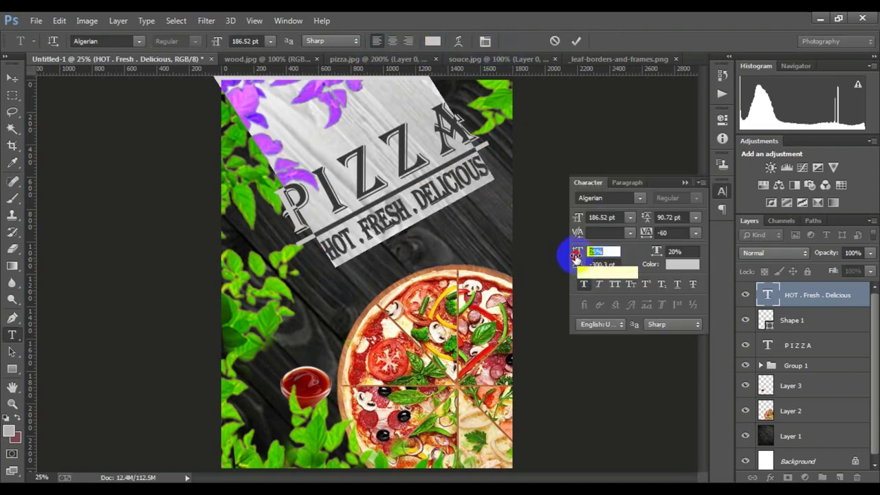
{"action": "left_click_drag", "start_coordinate": [656, 251], "coordinate": [647, 234]}
Nudge the tagline slightly lower beneath the PIZZA bar
{"action": "key", "text": "ctrl+t"}
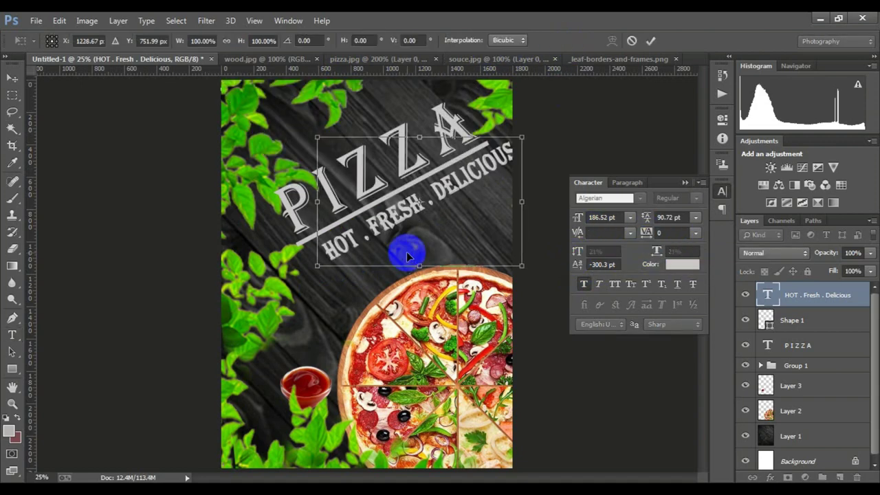
{"action": "key", "text": "shift+Down"}
{"action": "key", "text": "shift+Down"}
{"action": "key", "text": "shift+Down"}
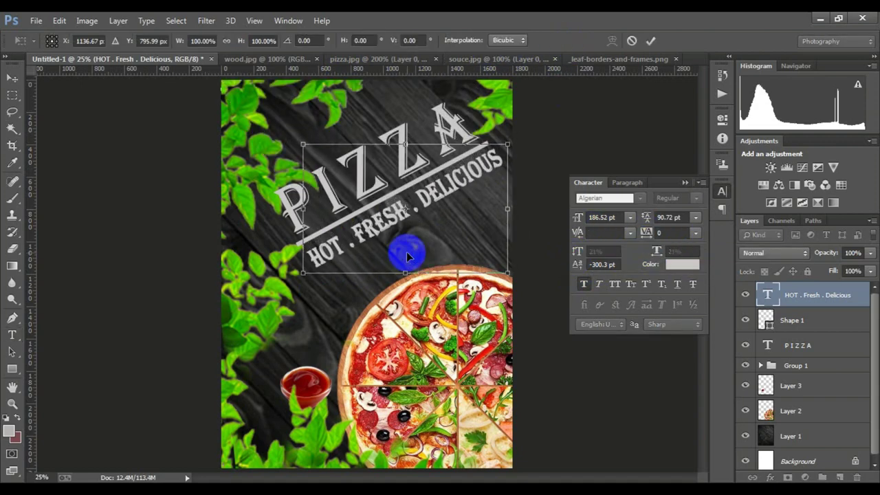
{"action": "key", "text": "shift+Down"}
{"action": "key", "text": "Return"}
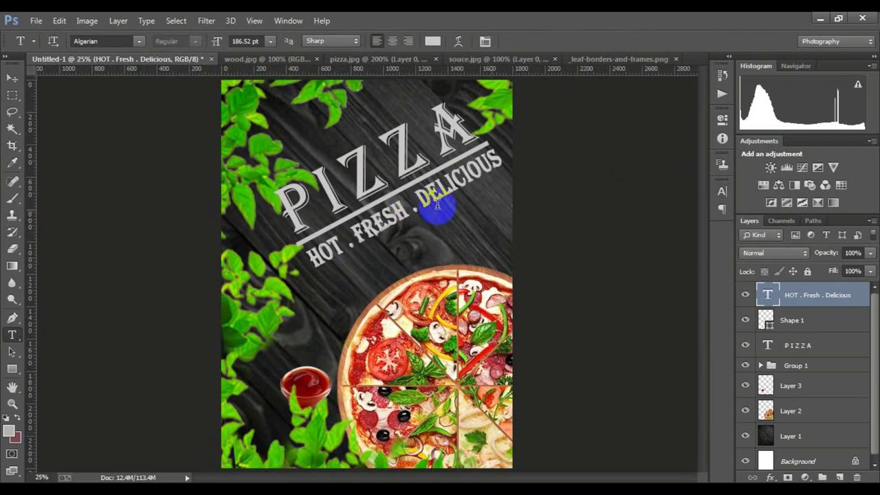
{"action": "key", "text": "ctrl+minus"}
Commit the PIZZA title edit and delete two stray empty text layers
{"action": "left_click", "coordinate": [351, 206]}
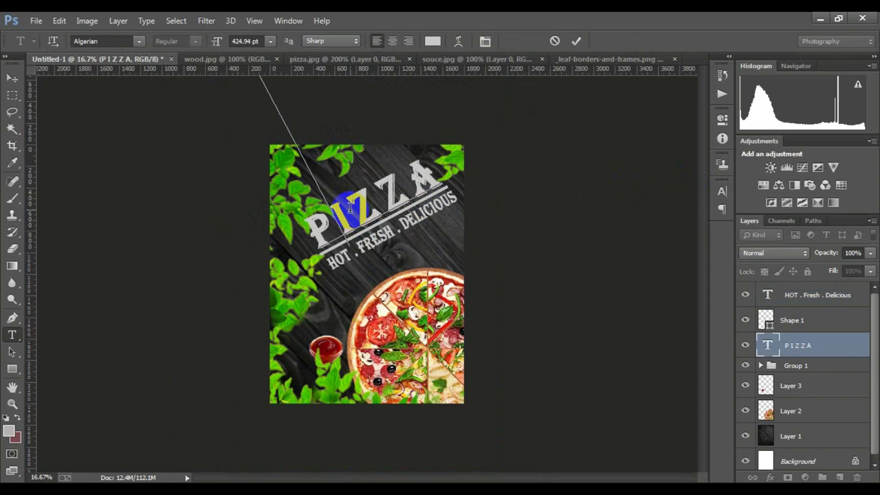
{"action": "left_click", "coordinate": [576, 41]}
{"action": "left_click", "coordinate": [385, 269]}
{"action": "key", "text": "ctrl+plus"}
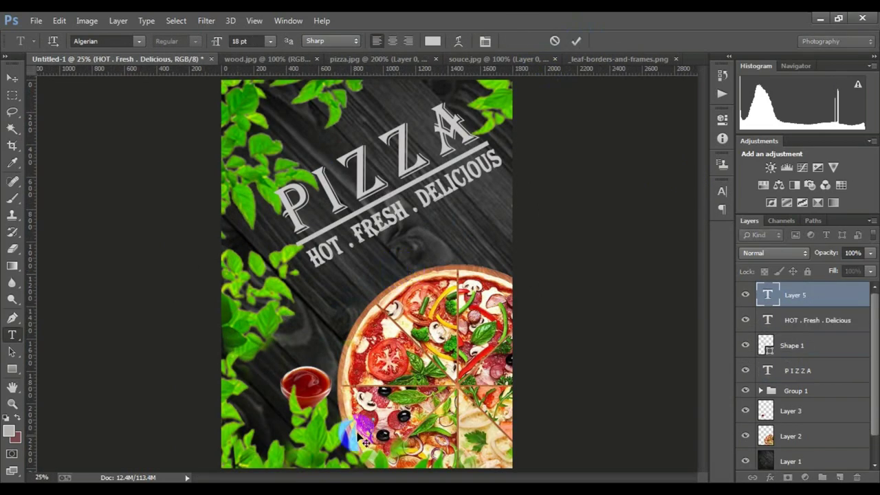
{"action": "scroll", "coordinate": [384, 425], "scroll_direction": "up", "scroll_amount": 10}
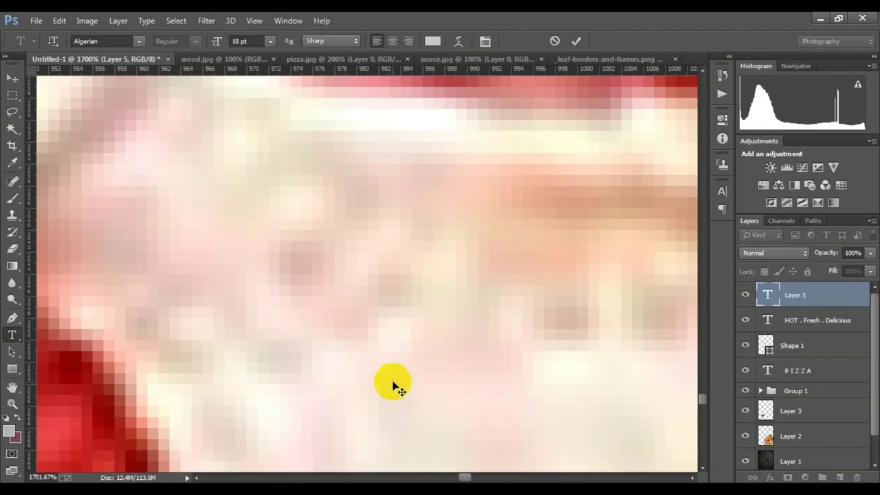
{"action": "scroll", "coordinate": [340, 278], "scroll_direction": "down", "scroll_amount": 4}
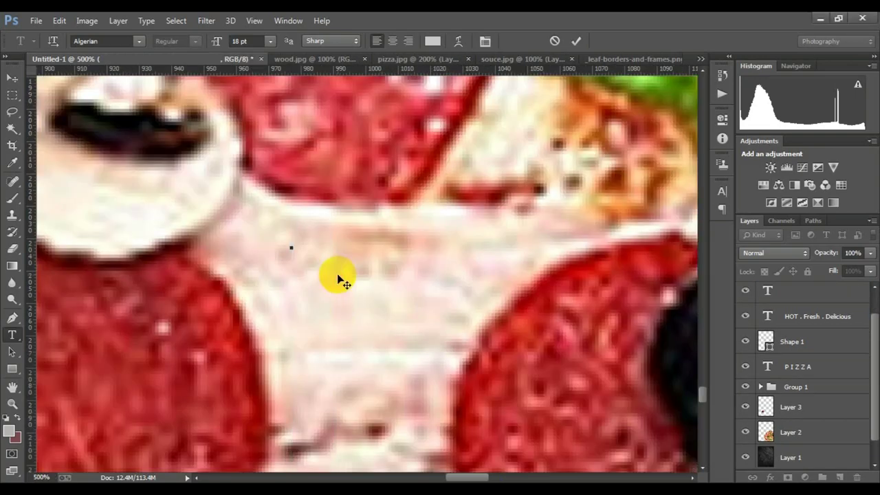
{"action": "scroll", "coordinate": [406, 254], "scroll_direction": "down", "scroll_amount": 3}
{"action": "scroll", "coordinate": [406, 254], "scroll_direction": "down", "scroll_amount": 5}
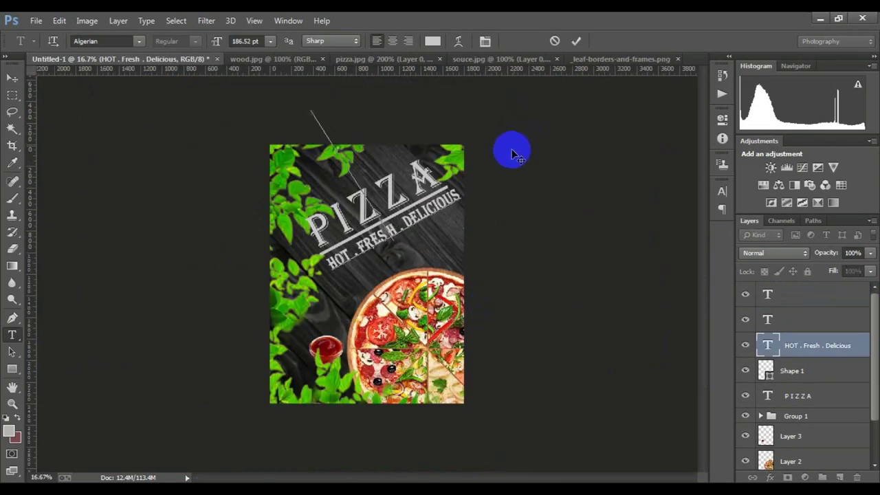
{"action": "left_click", "coordinate": [806, 315]}
{"action": "left_click", "coordinate": [821, 297], "text": "shift"}
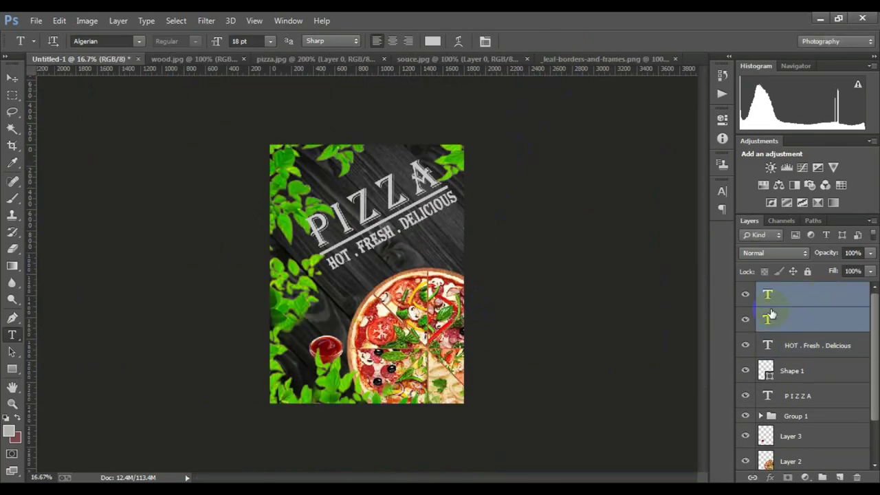
{"action": "key", "text": "Delete"}
{"action": "left_click", "coordinate": [366, 414]}
Add a 'Special' text line and scale it up above PIZZA
{"action": "left_click", "coordinate": [286, 356]}
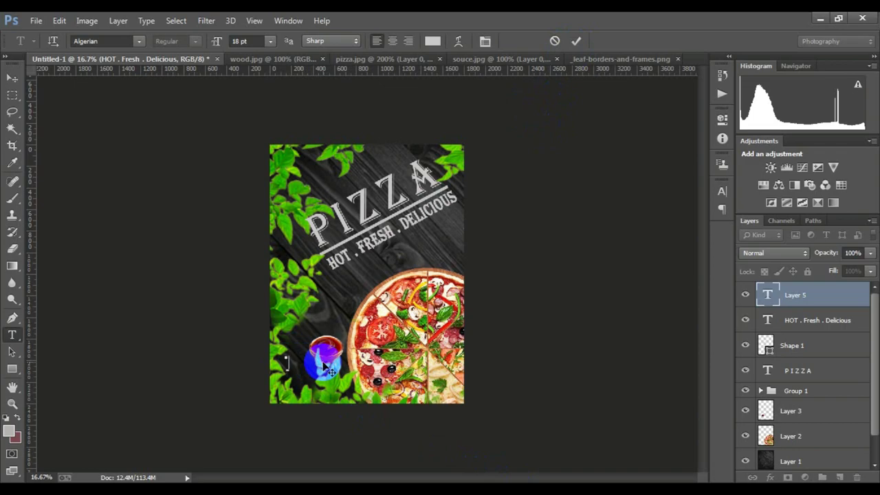
{"action": "key", "text": "ctrl+Return"}
{"action": "key", "text": "ctrl+plus"}
{"action": "key", "text": "ctrl+plus"}
{"action": "key", "text": "ctrl+plus"}
{"action": "key", "text": "ctrl+t"}
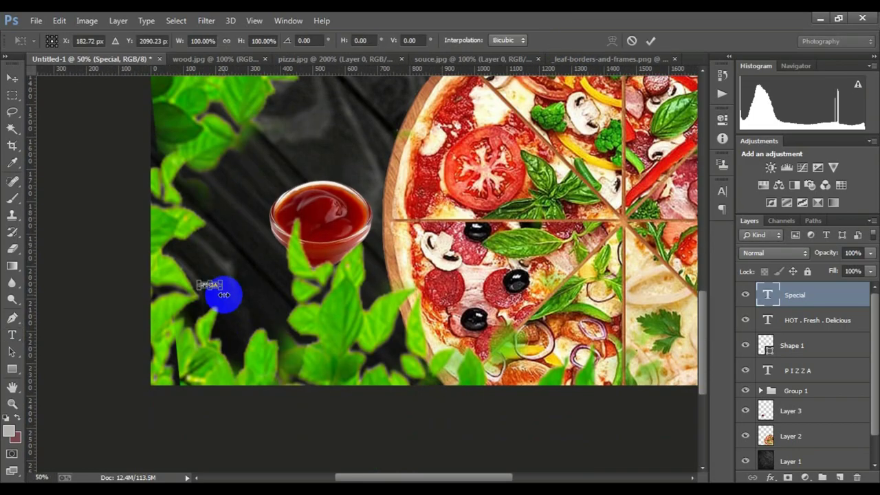
{"action": "mouse_move", "coordinate": [282, 368]}
{"action": "left_mouse_down"}
{"action": "mouse_move", "coordinate": [299, 338]}
{"action": "mouse_move", "coordinate": [464, 295]}
{"action": "mouse_move", "coordinate": [472, 199]}
{"action": "left_mouse_up"}
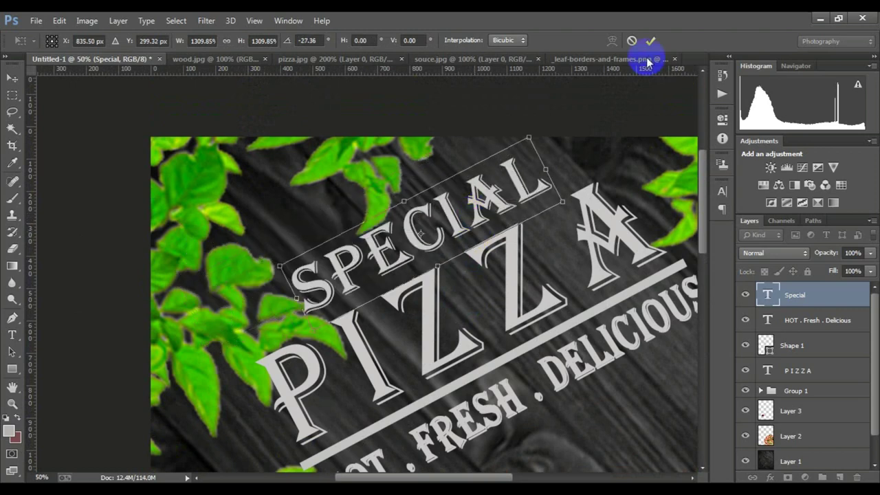
{"action": "left_click", "coordinate": [651, 40]}
Set 'Special' in Brush Script MT, enlarge it and move it higher above PIZZA
{"action": "double_click", "coordinate": [455, 229]}
{"action": "left_click", "coordinate": [139, 40]}
{"action": "left_click", "coordinate": [226, 242]}
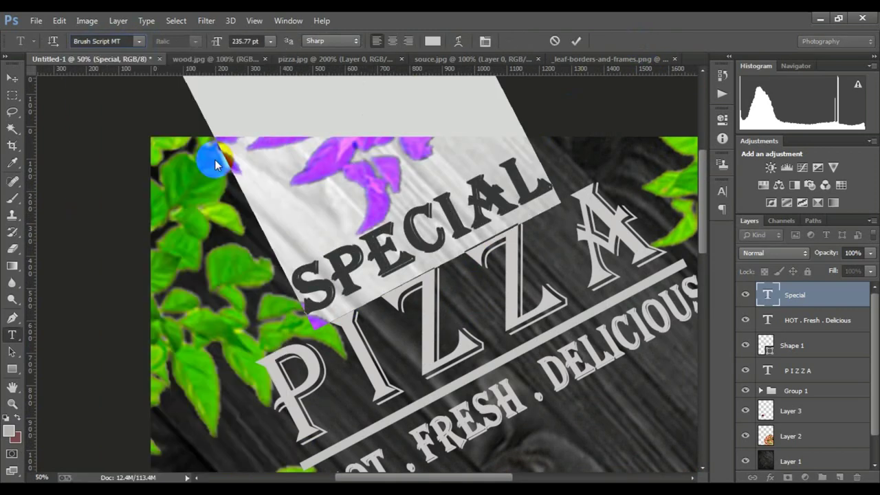
{"action": "left_click", "coordinate": [576, 41]}
{"action": "key", "text": "ctrl+t"}
{"action": "left_click_drag", "start_coordinate": [481, 163], "coordinate": [502, 150]}
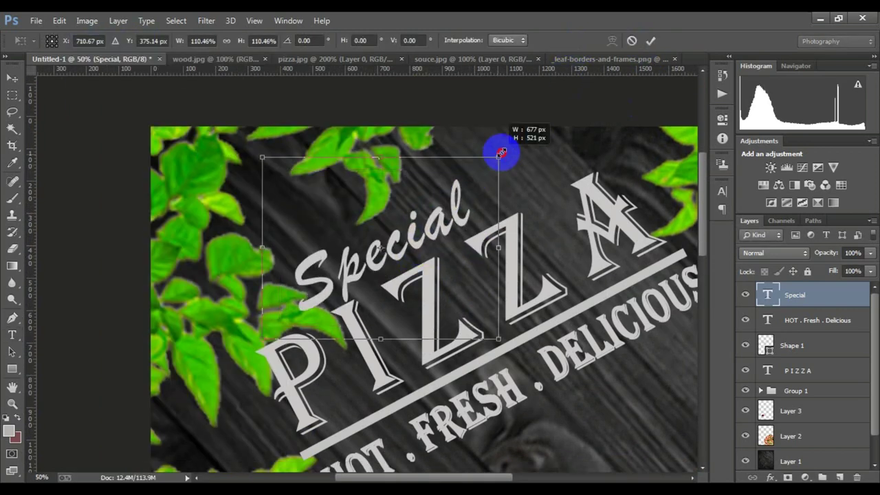
{"action": "left_click_drag", "start_coordinate": [473, 200], "coordinate": [478, 174]}
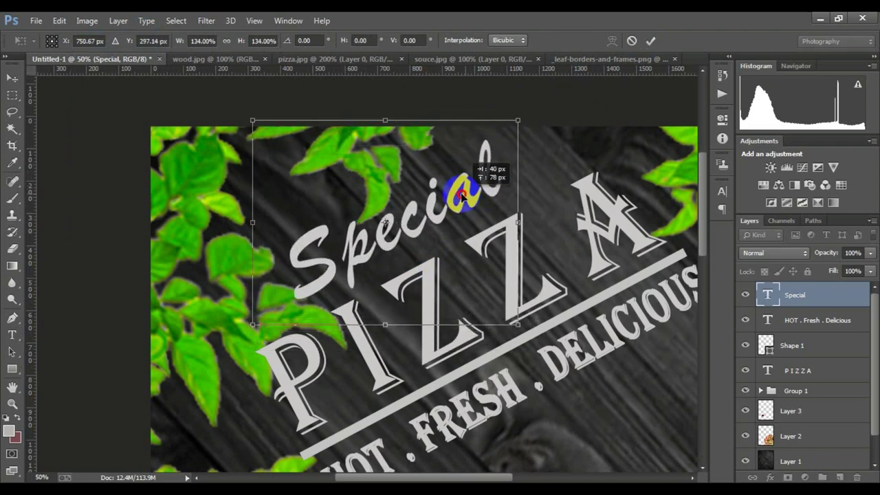
{"action": "left_click", "coordinate": [650, 41]}
Give the 'Special' text a light grey colour and review the whole poster
{"action": "double_click", "coordinate": [452, 186]}
{"action": "left_click", "coordinate": [432, 42]}
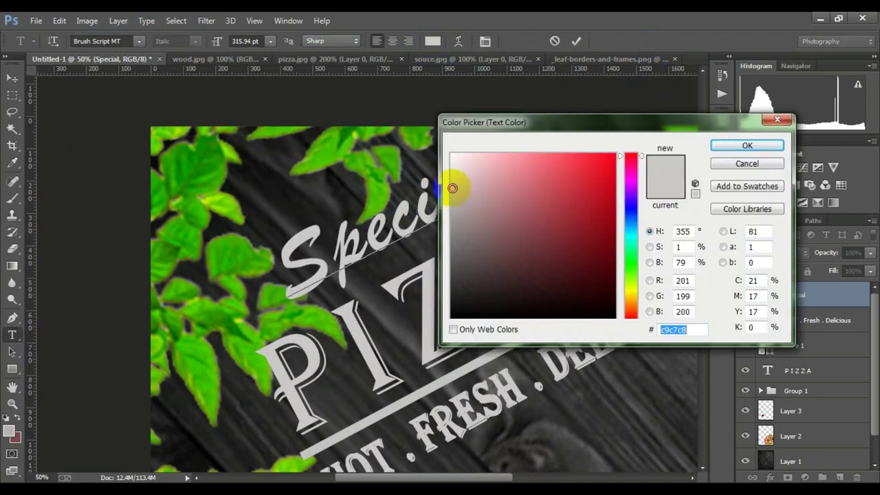
{"action": "left_click", "coordinate": [748, 145]}
{"action": "left_click", "coordinate": [403, 227], "text": "alt"}
{"action": "left_click", "coordinate": [491, 197], "text": "alt"}
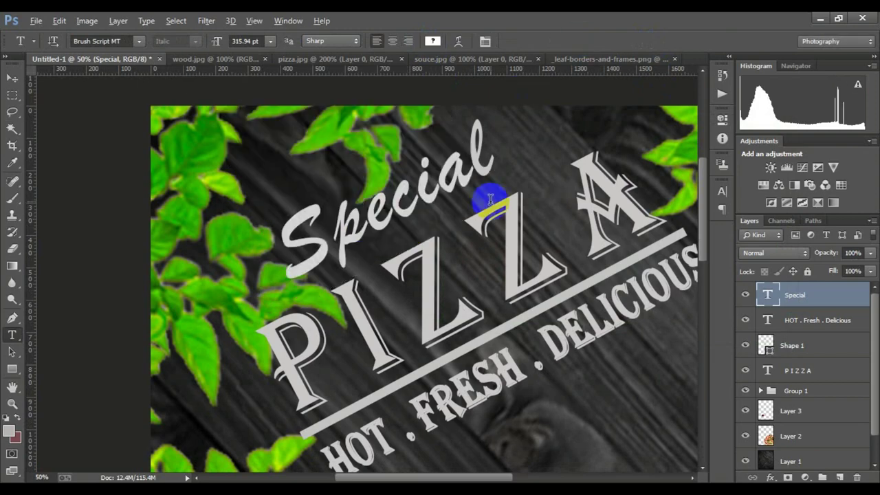
{"action": "left_click", "coordinate": [473, 222], "text": "alt"}
{"action": "left_click", "coordinate": [473, 221], "text": "alt"}
{"action": "left_click", "coordinate": [363, 279], "text": "ctrl"}
{"action": "left_click", "coordinate": [500, 158], "text": "ctrl"}
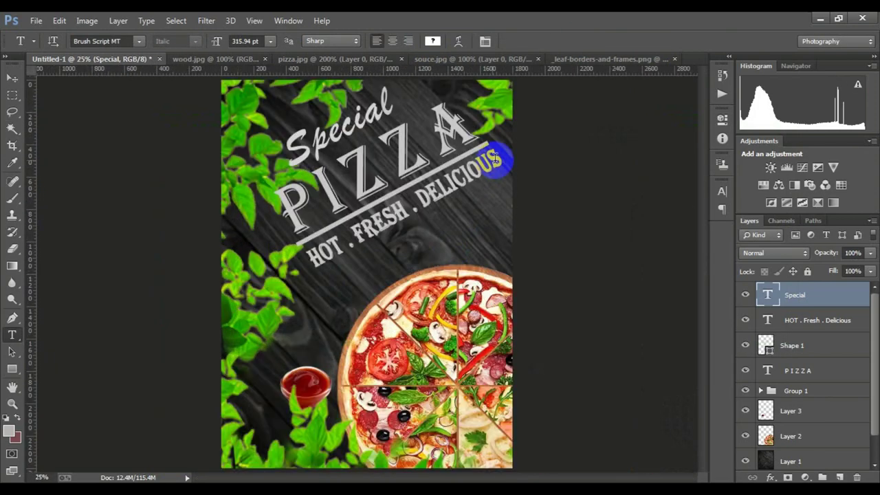
{"action": "left_click", "coordinate": [494, 156]}
Change the tagline font to Copperplate Gothic
{"action": "key", "text": "ctrl+a"}
{"action": "left_click", "coordinate": [139, 41]}
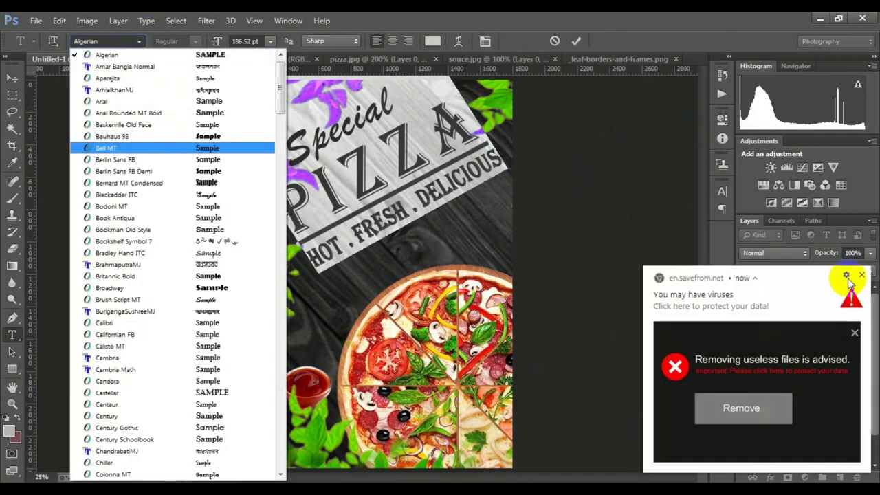
{"action": "scroll", "coordinate": [155, 103], "scroll_direction": "down", "scroll_amount": 3}
{"action": "scroll", "coordinate": [207, 187], "scroll_direction": "down", "scroll_amount": 3}
{"action": "scroll", "coordinate": [207, 186], "scroll_direction": "down", "scroll_amount": 3}
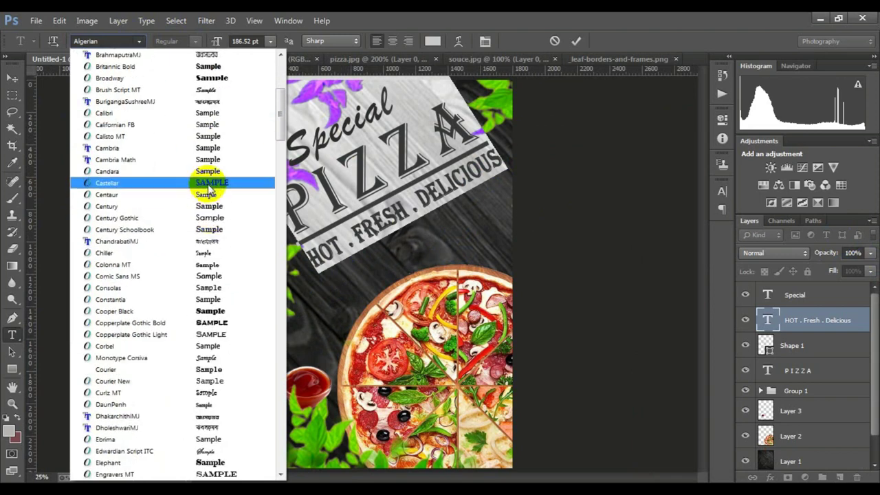
{"action": "left_click", "coordinate": [236, 322]}
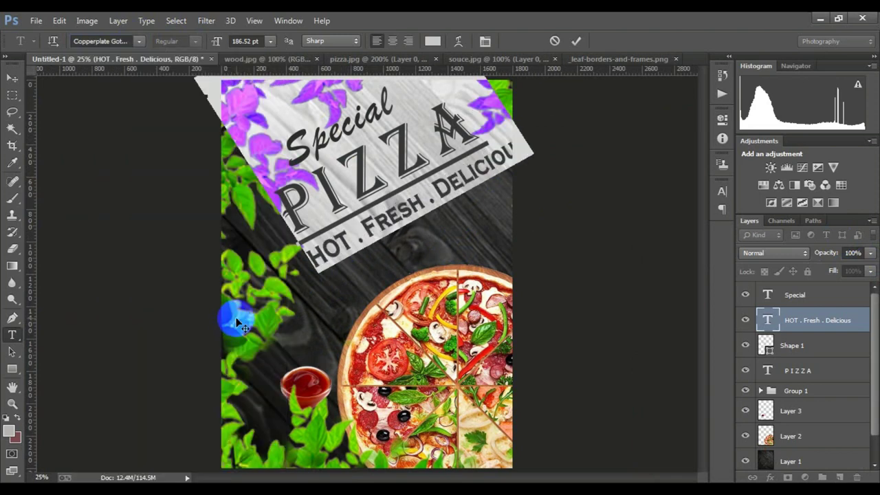
{"action": "left_click", "coordinate": [576, 43]}
Reposition the tagline under PIZZA and shrink it to about 91%
{"action": "key", "text": "ctrl+t"}
{"action": "left_click_drag", "start_coordinate": [481, 165], "coordinate": [517, 216]}
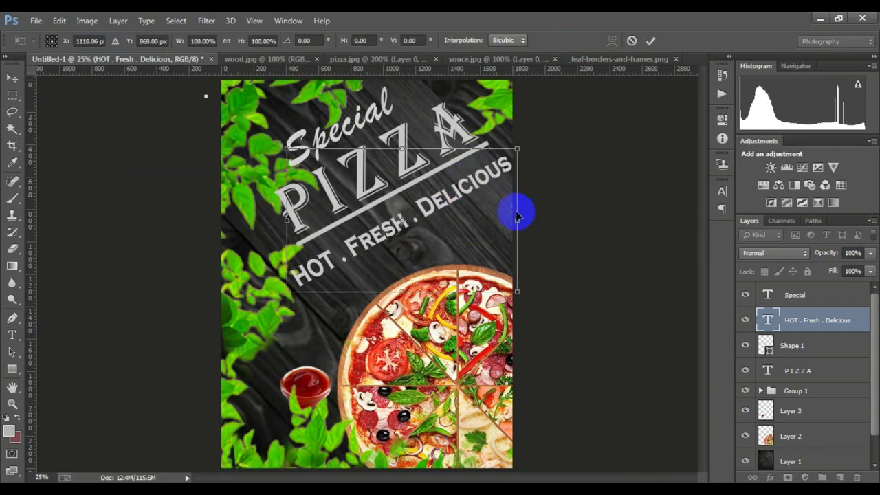
{"action": "left_click_drag", "start_coordinate": [291, 288], "coordinate": [297, 273]}
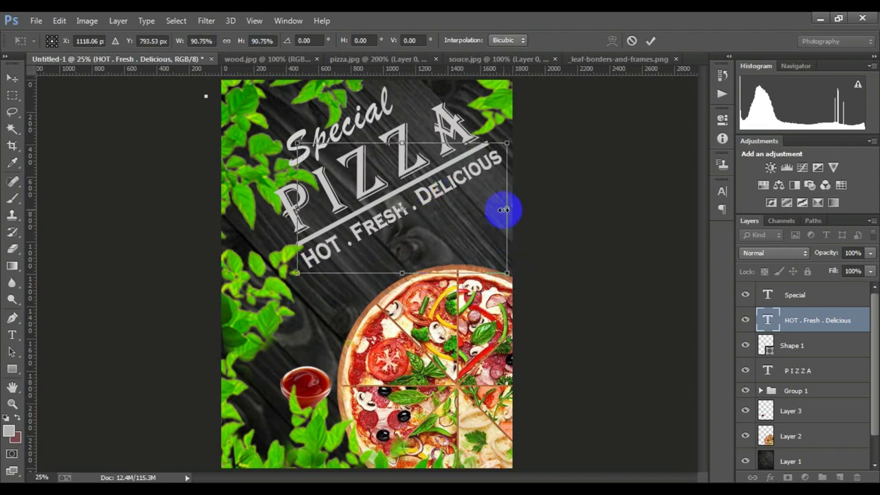
{"action": "left_click", "coordinate": [650, 40]}
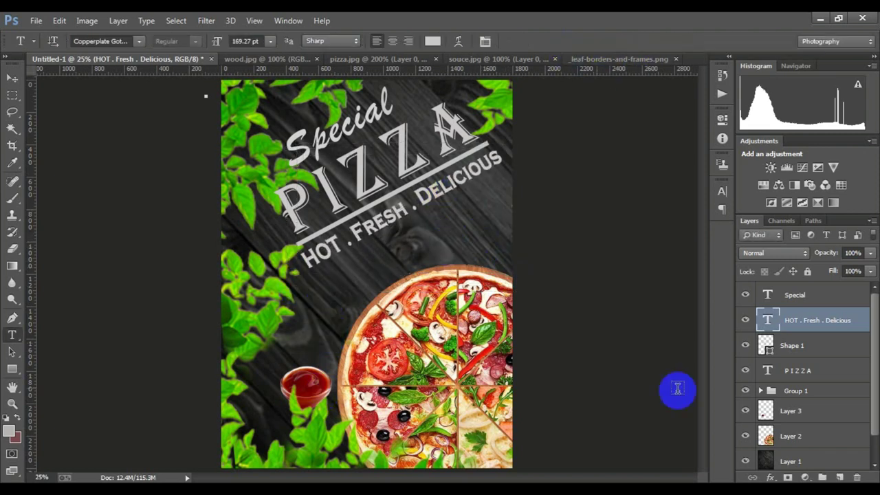
{"action": "scroll", "coordinate": [806, 389], "scroll_direction": "down", "scroll_amount": 1}
Move the sauce bowl up beside the pizza
{"action": "left_click", "coordinate": [805, 385]}
{"action": "key", "text": "ctrl+t"}
{"action": "left_click_drag", "start_coordinate": [320, 387], "coordinate": [331, 340]}
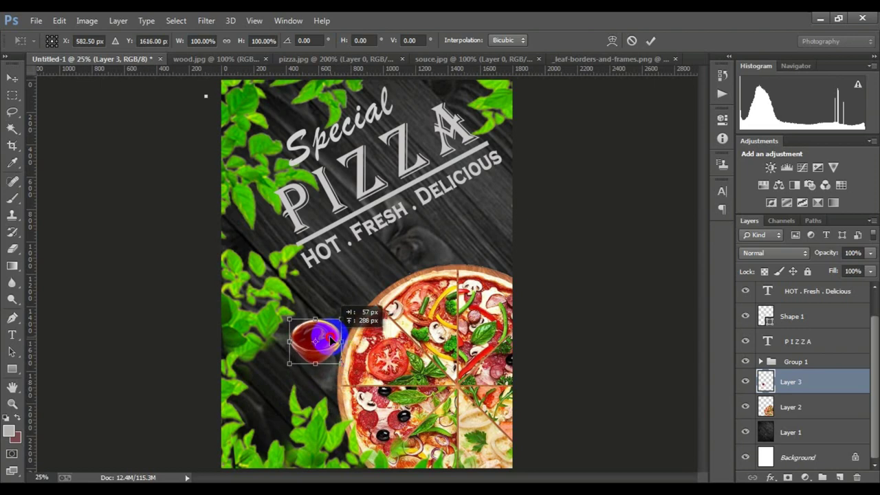
{"action": "key", "text": "Return"}
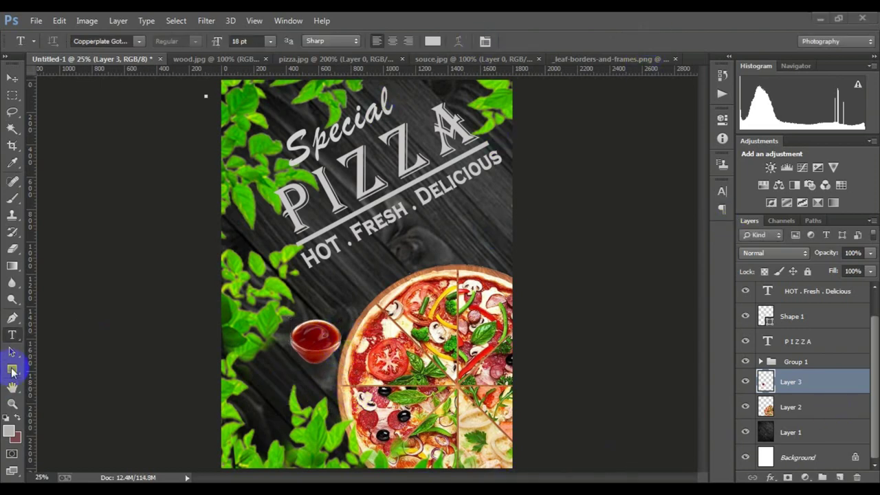
Select the Custom Shape Tool with the scalloped flower shape
{"action": "right_click", "coordinate": [13, 371]}
{"action": "left_click", "coordinate": [73, 427]}
{"action": "left_click", "coordinate": [491, 40]}
{"action": "scroll", "coordinate": [524, 178], "scroll_direction": "down", "scroll_amount": 5}
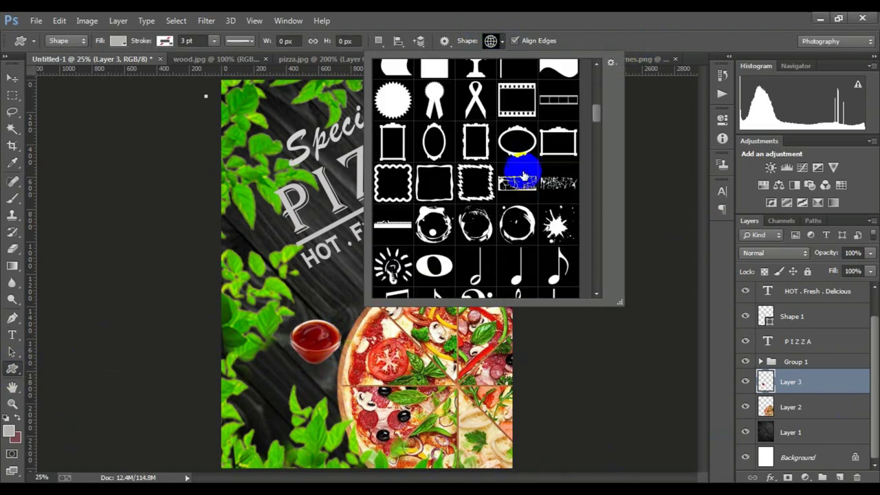
{"action": "scroll", "coordinate": [519, 186], "scroll_direction": "down", "scroll_amount": 5}
{"action": "scroll", "coordinate": [514, 196], "scroll_direction": "down", "scroll_amount": 5}
{"action": "scroll", "coordinate": [493, 192], "scroll_direction": "down", "scroll_amount": 5}
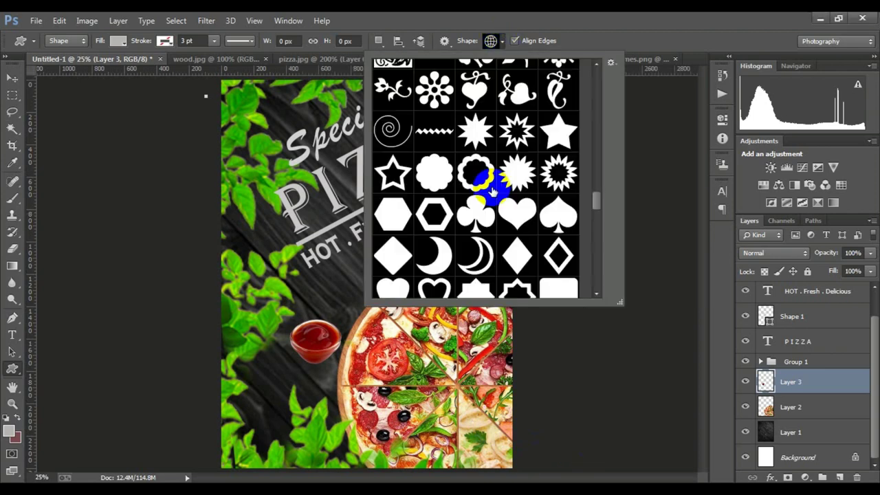
{"action": "scroll", "coordinate": [493, 192], "scroll_direction": "down", "scroll_amount": 3}
{"action": "scroll", "coordinate": [475, 183], "scroll_direction": "down", "scroll_amount": 2}
{"action": "scroll", "coordinate": [475, 173], "scroll_direction": "up", "scroll_amount": 5}
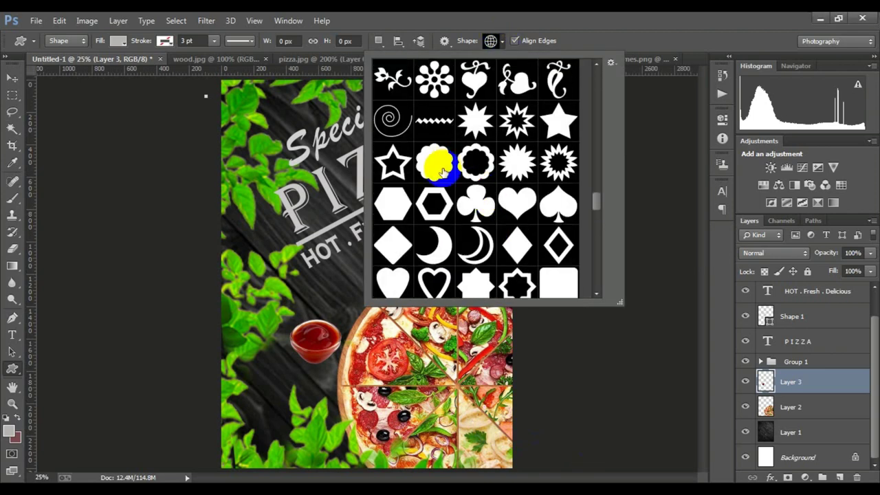
{"action": "double_click", "coordinate": [438, 170]}
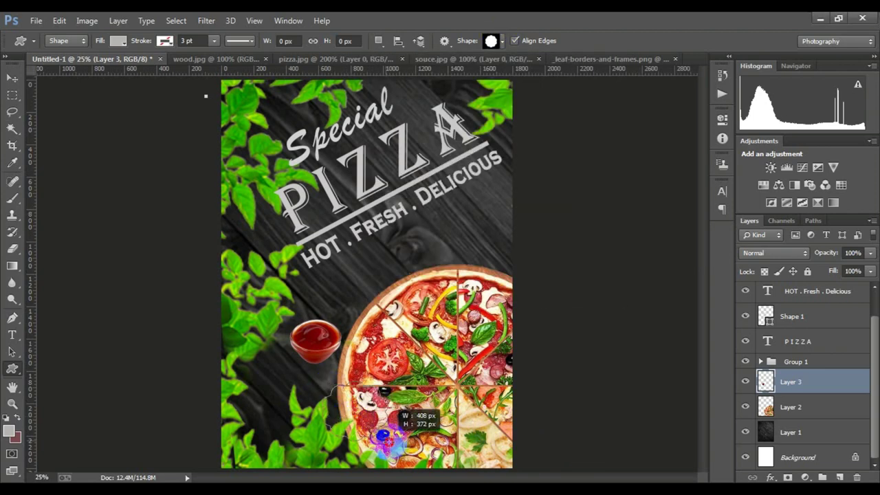
Draw the flower badge at lower left, enlarge it about 161%, and fill it pale yellow
{"action": "left_click_drag", "start_coordinate": [323, 382], "coordinate": [389, 440]}
{"action": "key", "text": "ctrl+t"}
{"action": "mouse_move", "coordinate": [368, 407]}
{"action": "left_mouse_down"}
{"action": "mouse_move", "coordinate": [357, 413]}
{"action": "mouse_move", "coordinate": [349, 401]}
{"action": "left_mouse_up"}
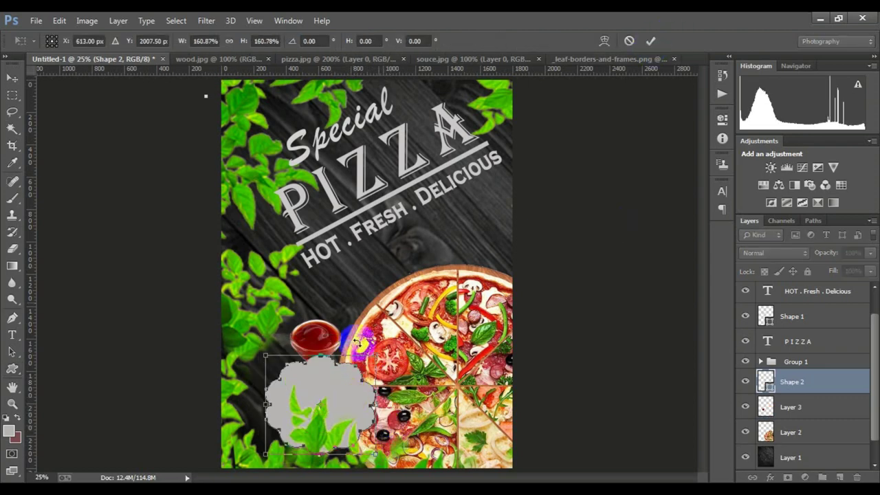
{"action": "left_click", "coordinate": [650, 40]}
{"action": "left_click", "coordinate": [117, 41]}
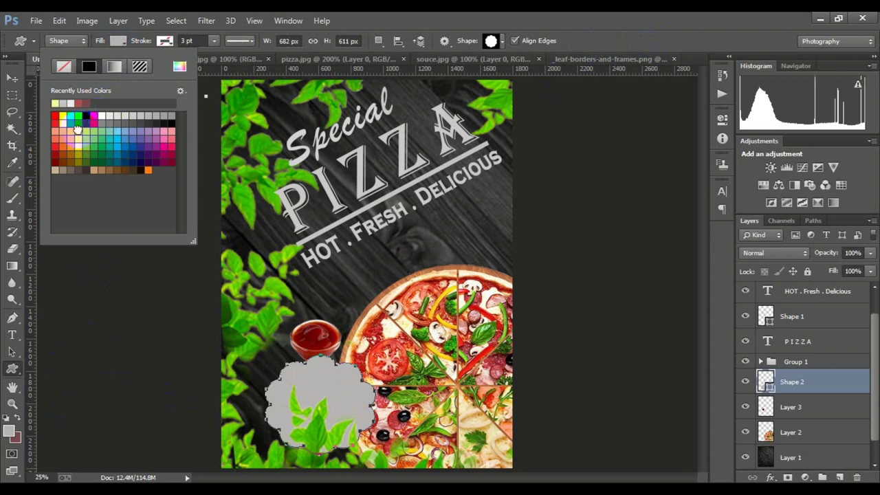
{"action": "left_click", "coordinate": [77, 130]}
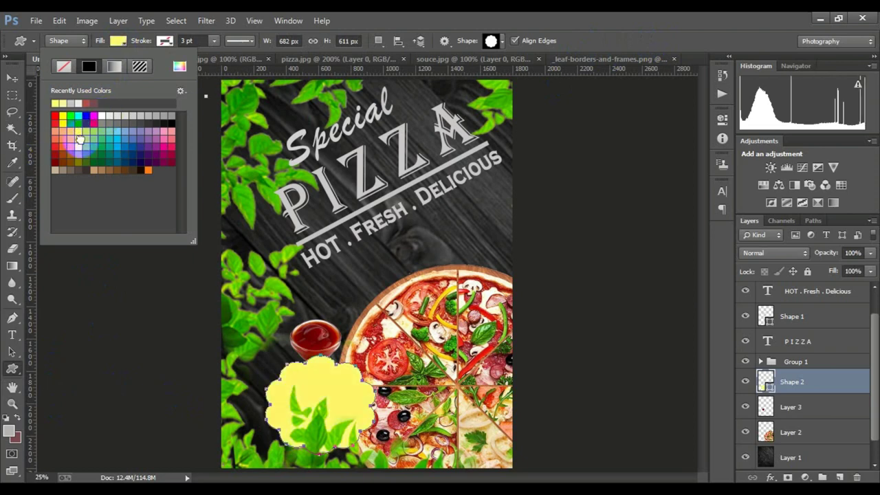
{"action": "left_click", "coordinate": [165, 41]}
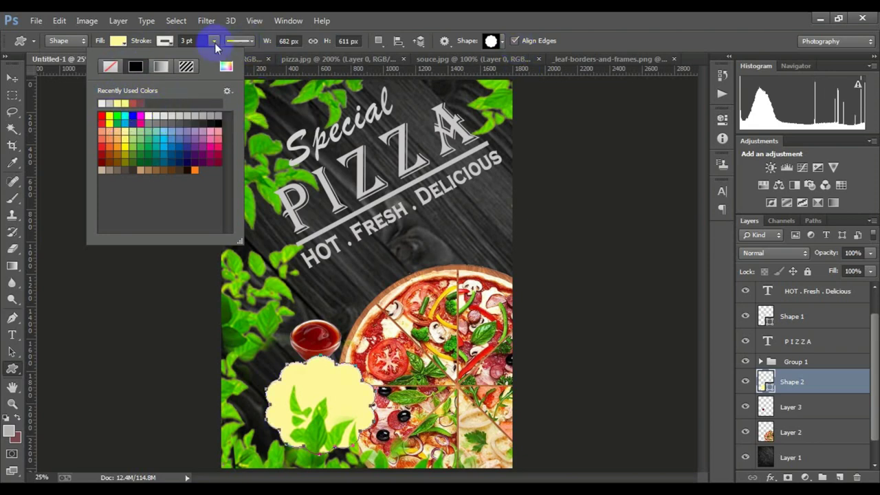
Thicken the flower shape's outline and select the Shape 2 badge layer
{"action": "left_click_drag", "start_coordinate": [214, 41], "coordinate": [220, 57]}
{"action": "left_click", "coordinate": [791, 408]}
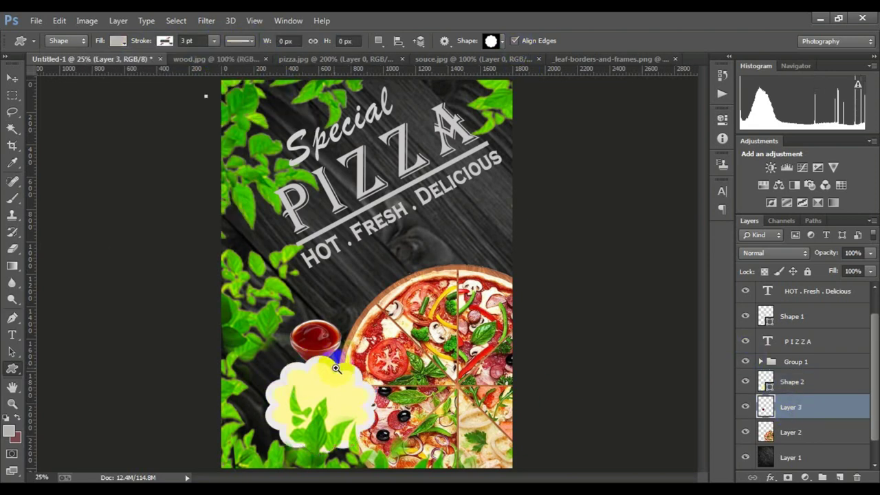
{"action": "left_click", "coordinate": [336, 369]}
{"action": "left_click", "coordinate": [791, 382]}
Try several gradient outlines on the badge, then settle on a solid 20% Gray stroke
{"action": "left_click", "coordinate": [117, 41]}
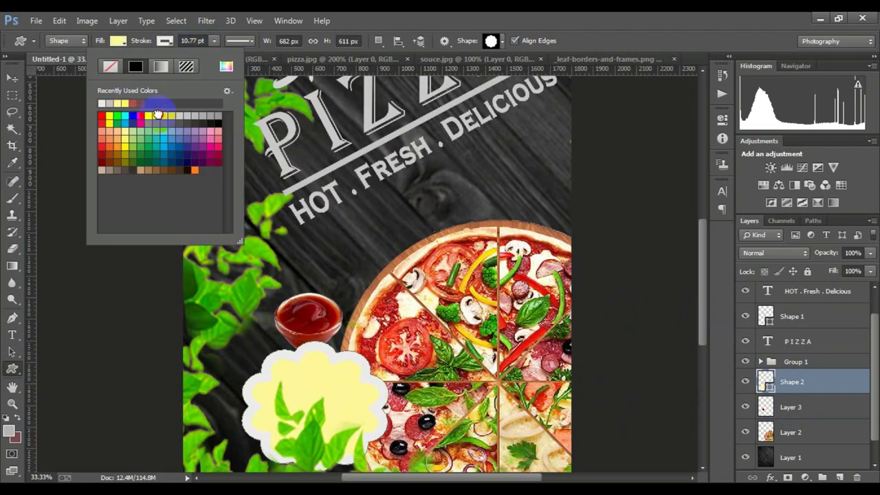
{"action": "left_click", "coordinate": [159, 68]}
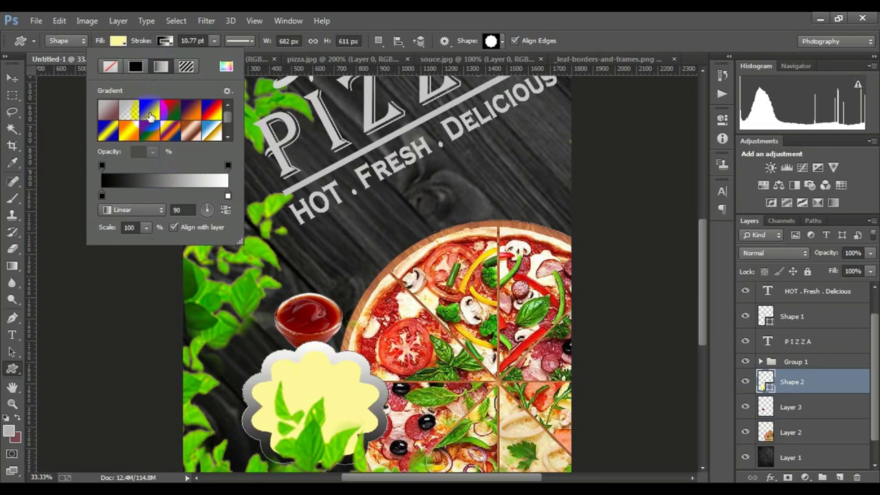
{"action": "left_click", "coordinate": [129, 114]}
{"action": "left_click", "coordinate": [151, 115]}
{"action": "left_click", "coordinate": [129, 114]}
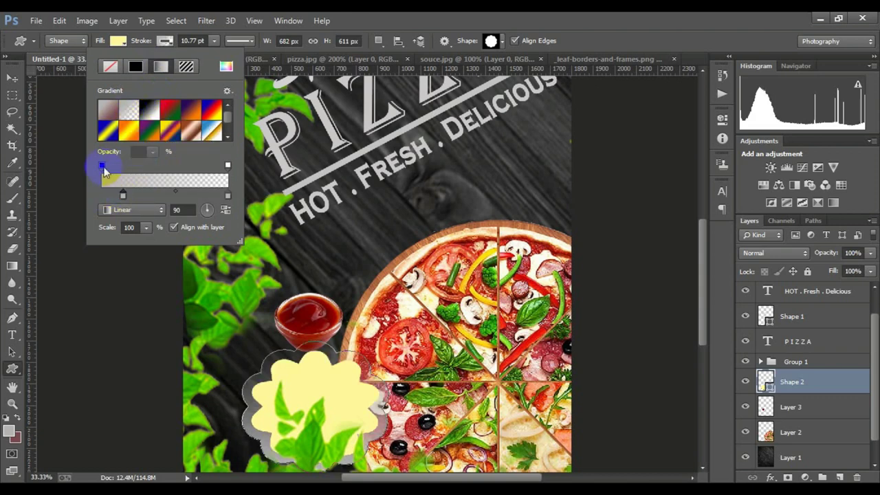
{"action": "left_click", "coordinate": [190, 109]}
{"action": "left_click", "coordinate": [211, 109]}
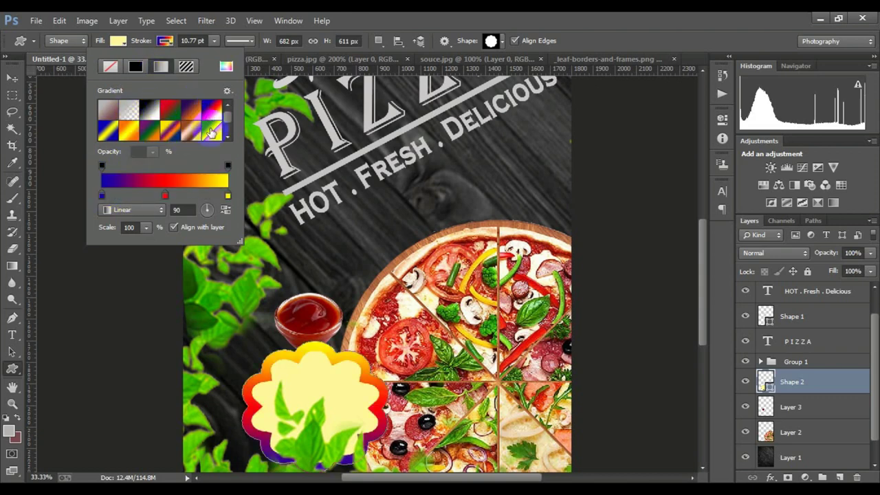
{"action": "left_click", "coordinate": [211, 129]}
{"action": "left_click", "coordinate": [191, 129]}
{"action": "left_click", "coordinate": [149, 109]}
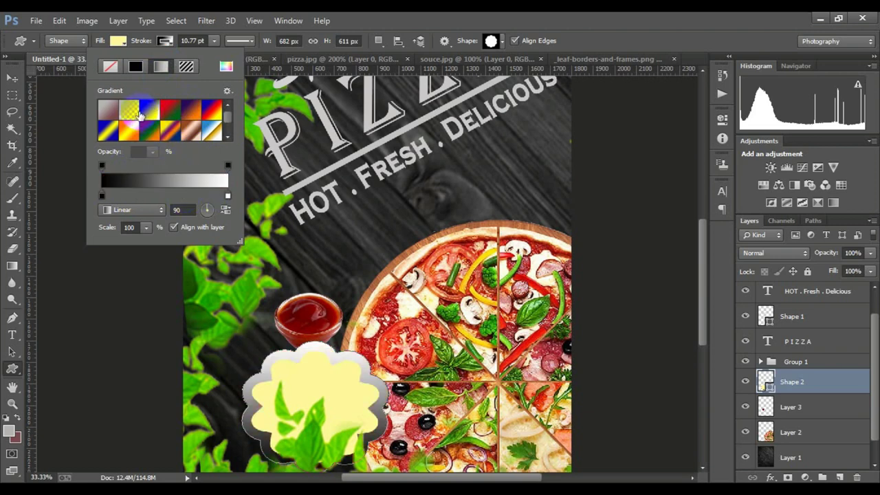
{"action": "left_click", "coordinate": [136, 66]}
{"action": "left_click", "coordinate": [170, 115]}
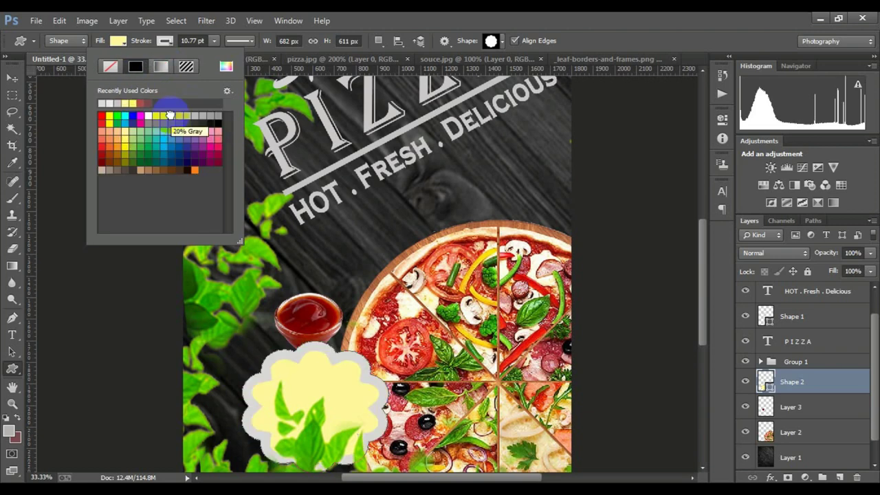
{"action": "left_click", "coordinate": [651, 277]}
Enlarge the flower badge and move Shape 2 lower in the layer stack
{"action": "key", "text": "ctrl+plus"}
{"action": "scroll", "coordinate": [346, 355], "scroll_direction": "down", "scroll_amount": 1}
{"action": "key", "text": "ctrl+t"}
{"action": "mouse_move", "coordinate": [398, 454]}
{"action": "left_mouse_down"}
{"action": "mouse_move", "coordinate": [411, 463]}
{"action": "mouse_move", "coordinate": [448, 329]}
{"action": "left_mouse_up"}
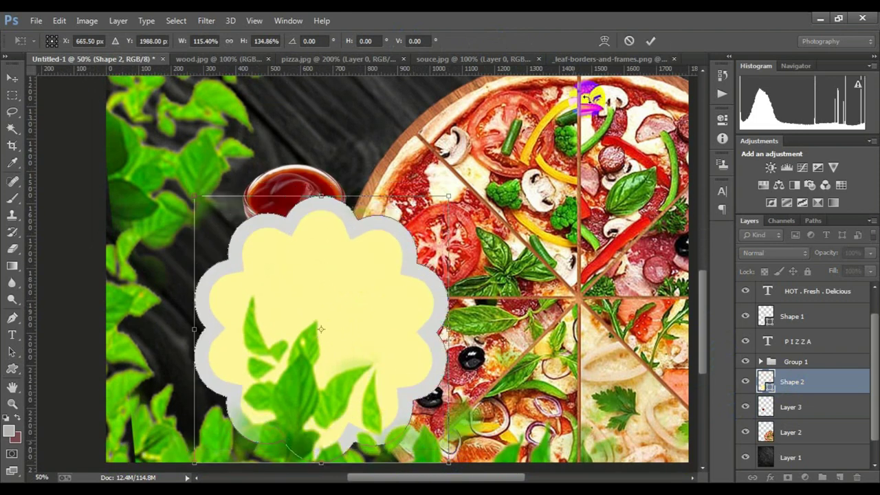
{"action": "left_click", "coordinate": [650, 41]}
{"action": "mouse_move", "coordinate": [805, 388]}
{"action": "left_mouse_down"}
{"action": "mouse_move", "coordinate": [802, 444]}
{"action": "mouse_move", "coordinate": [804, 292]}
{"action": "left_mouse_up"}
Shrink the cloud badge to about 82% and thin its outline to about 13 pt
{"action": "scroll", "coordinate": [393, 381], "scroll_direction": "down", "scroll_amount": 2}
{"action": "key", "text": "ctrl+t"}
{"action": "left_click_drag", "start_coordinate": [446, 377], "coordinate": [419, 356]}
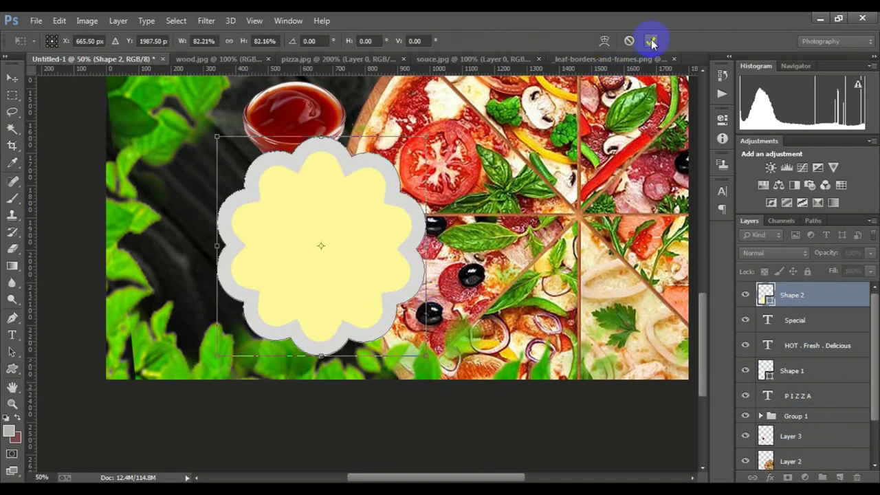
{"action": "left_click", "coordinate": [650, 40]}
{"action": "mouse_move", "coordinate": [209, 41]}
{"action": "left_mouse_down"}
{"action": "mouse_move", "coordinate": [205, 55]}
{"action": "mouse_move", "coordinate": [251, 59]}
{"action": "mouse_move", "coordinate": [212, 64]}
{"action": "left_mouse_up"}
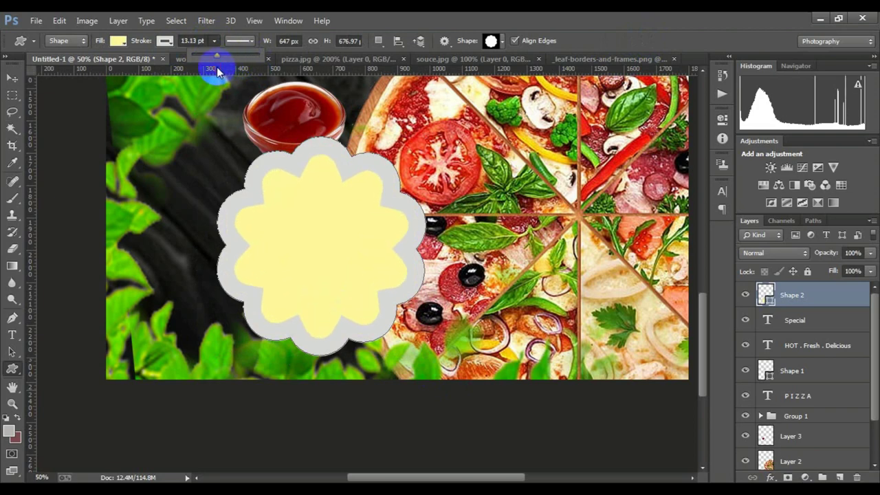
{"action": "left_click", "coordinate": [165, 40]}
Change the cloud's outline to a light grey
{"action": "left_click", "coordinate": [163, 106]}
{"action": "left_click", "coordinate": [797, 320]}
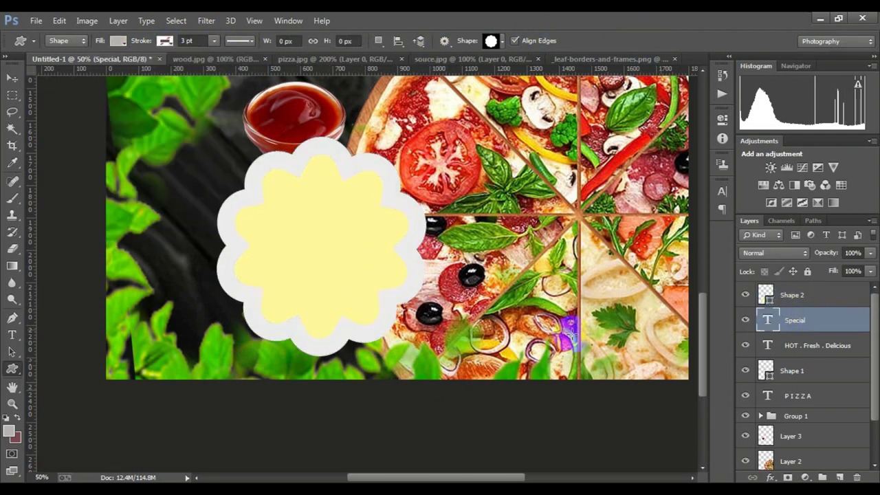
{"action": "key", "text": "ctrl+minus"}
{"action": "key", "text": "ctrl+minus"}
{"action": "key", "text": "ctrl+minus"}
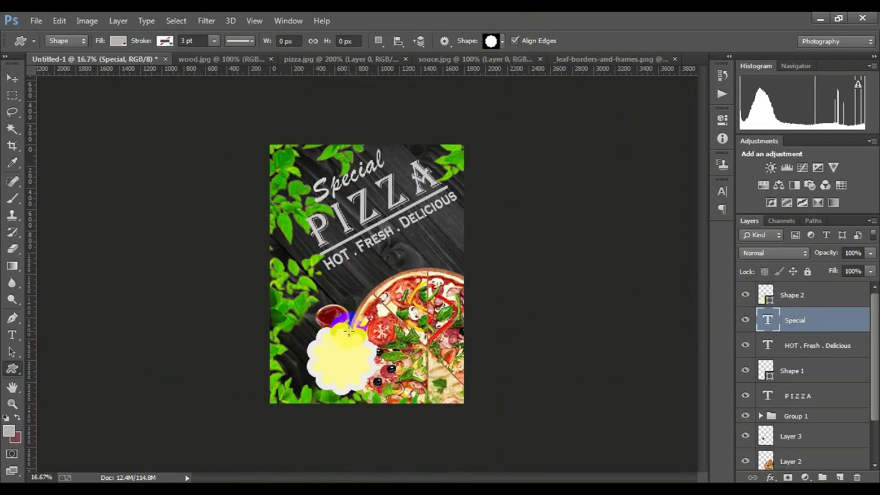
Add the BDT 999/- price text onto the cloud badge, layered above the cloud shape
{"action": "left_click", "coordinate": [11, 335]}
{"action": "left_click", "coordinate": [394, 397]}
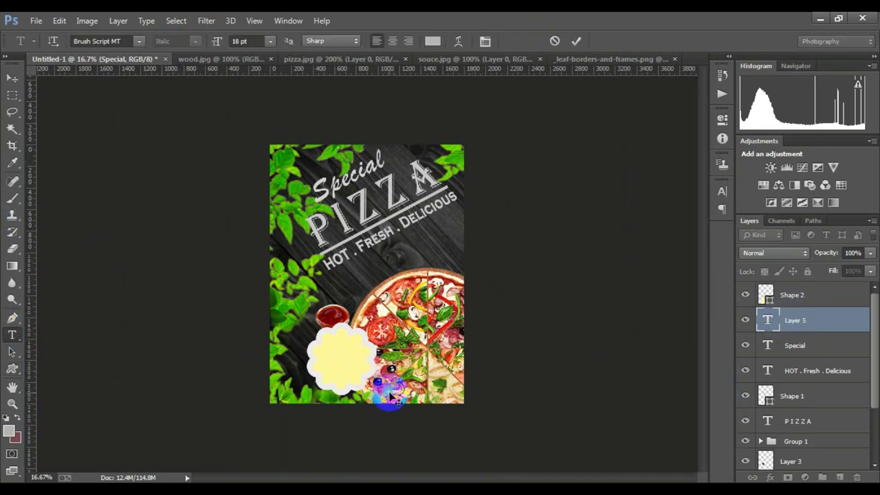
{"action": "type", "text": "BDT 999/-"}
{"action": "key", "text": "ctrl+t"}
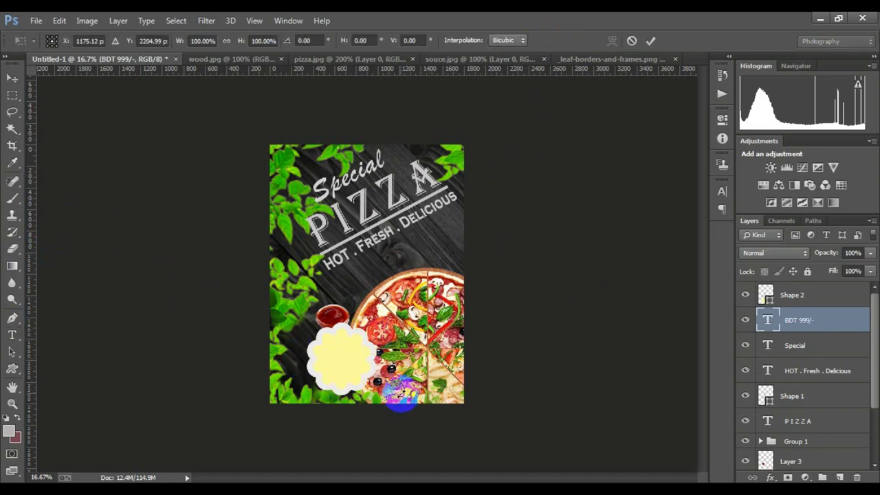
{"action": "scroll", "coordinate": [403, 399], "scroll_direction": "up", "scroll_amount": 3}
{"action": "left_click_drag", "start_coordinate": [401, 408], "coordinate": [323, 306]}
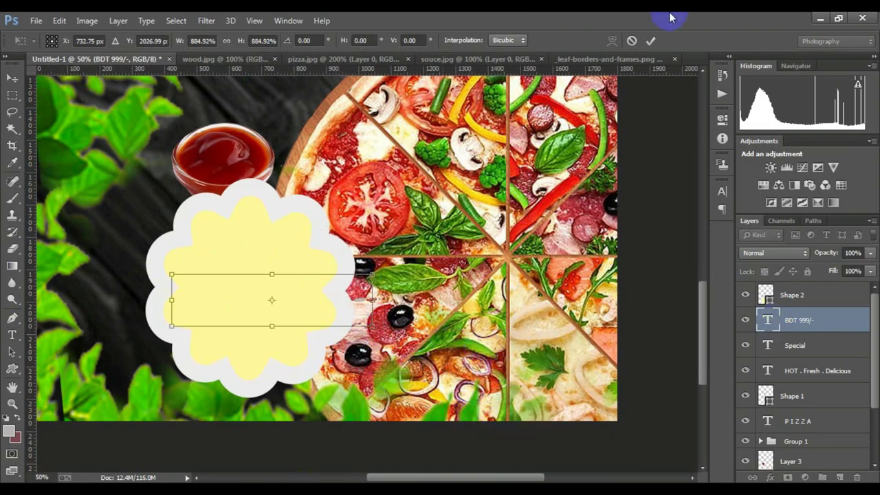
{"action": "left_click", "coordinate": [650, 41]}
{"action": "left_click_drag", "start_coordinate": [798, 320], "coordinate": [798, 290]}
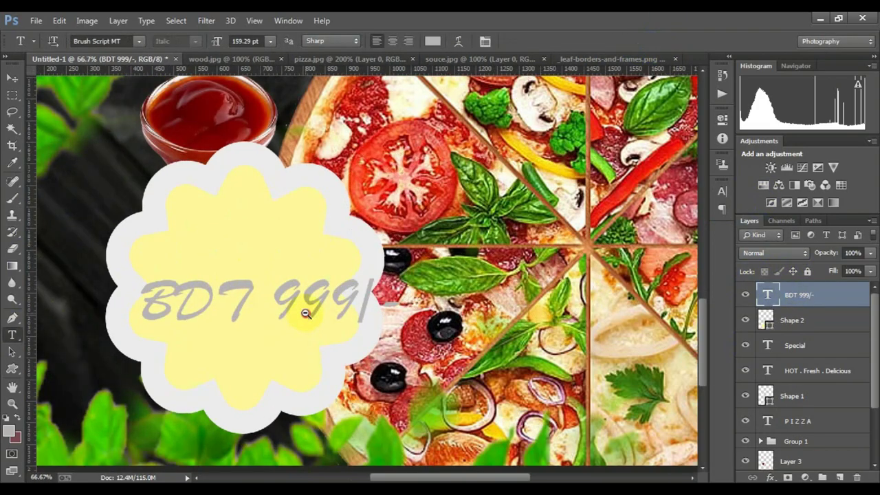
Set the price text to the Elephant font in dark red
{"action": "key", "text": "ctrl+a"}
{"action": "left_click", "coordinate": [138, 41]}
{"action": "scroll", "coordinate": [206, 135], "scroll_direction": "up", "scroll_amount": 8}
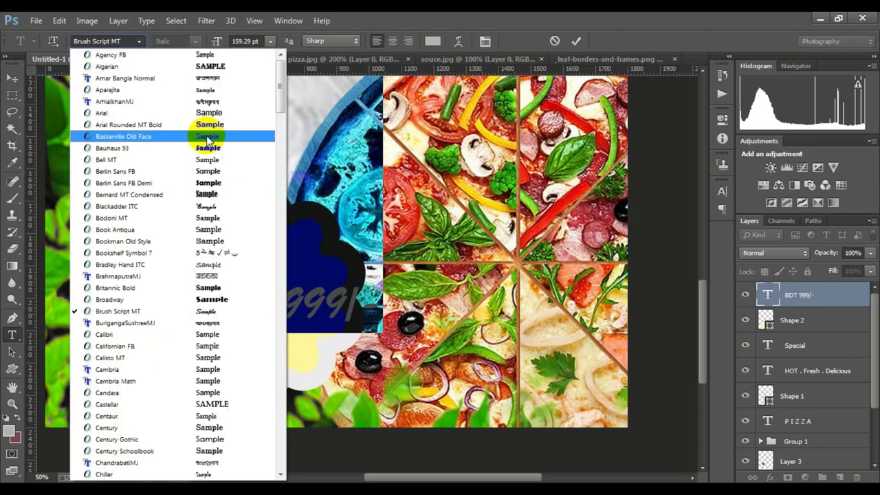
{"action": "scroll", "coordinate": [206, 206], "scroll_direction": "down", "scroll_amount": 4}
{"action": "scroll", "coordinate": [220, 372], "scroll_direction": "down", "scroll_amount": 3}
{"action": "scroll", "coordinate": [215, 406], "scroll_direction": "down", "scroll_amount": 4}
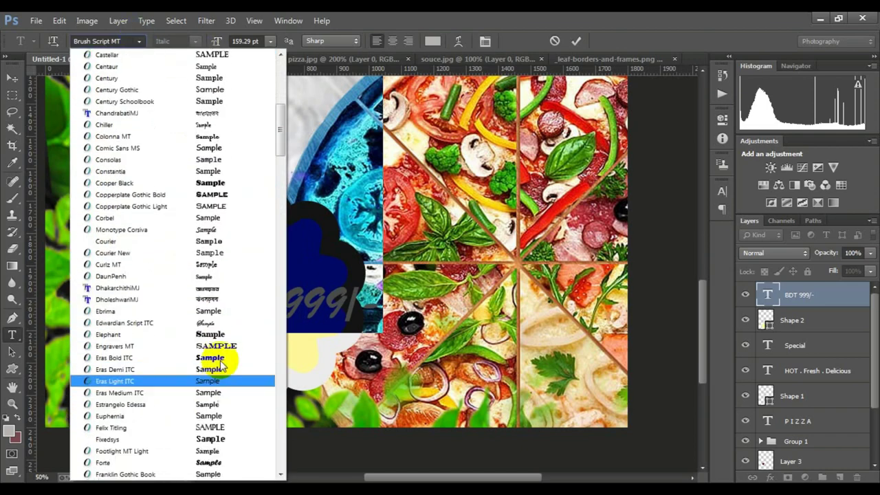
{"action": "left_click", "coordinate": [206, 338]}
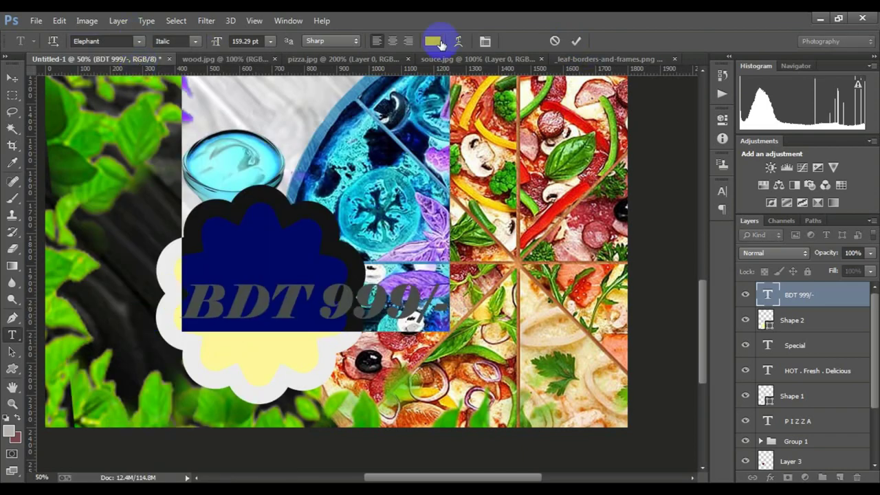
{"action": "left_click", "coordinate": [433, 41]}
{"action": "mouse_move", "coordinate": [589, 177]}
{"action": "left_mouse_down"}
{"action": "mouse_move", "coordinate": [599, 157]}
{"action": "mouse_move", "coordinate": [606, 211]}
{"action": "left_mouse_up"}
{"action": "key", "text": "Return"}
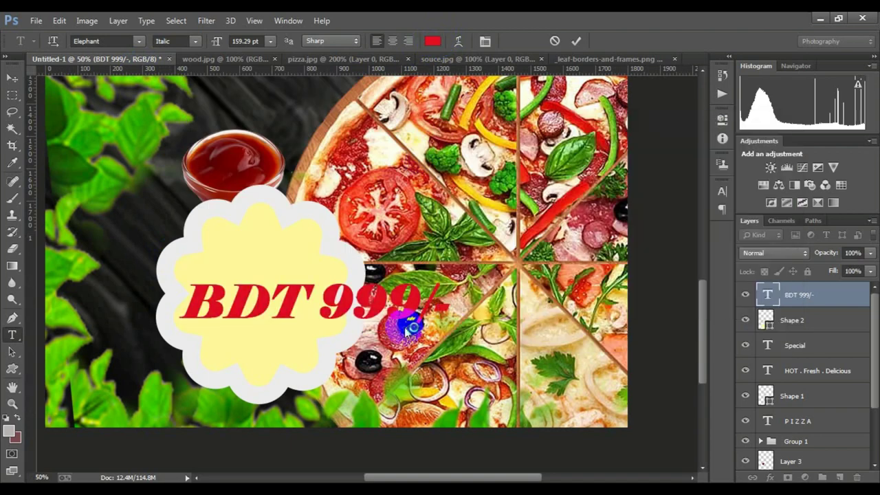
Split the price into two lines and reposition it within the cloud
{"action": "key", "text": "ctrl+t"}
{"action": "mouse_move", "coordinate": [365, 300]}
{"action": "left_mouse_down"}
{"action": "mouse_move", "coordinate": [312, 275]}
{"action": "mouse_move", "coordinate": [382, 265]}
{"action": "left_mouse_up"}
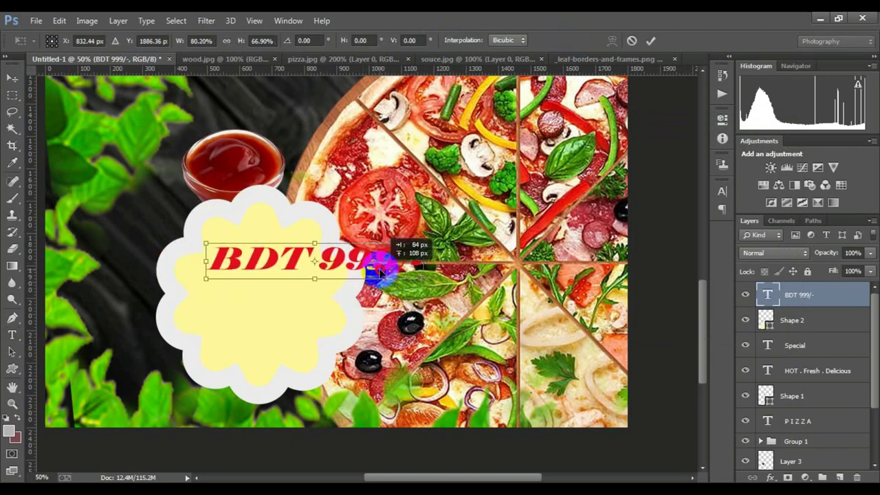
{"action": "key", "text": "Return"}
{"action": "left_click", "coordinate": [317, 261]}
{"action": "key", "text": "Return"}
{"action": "left_click", "coordinate": [576, 40]}
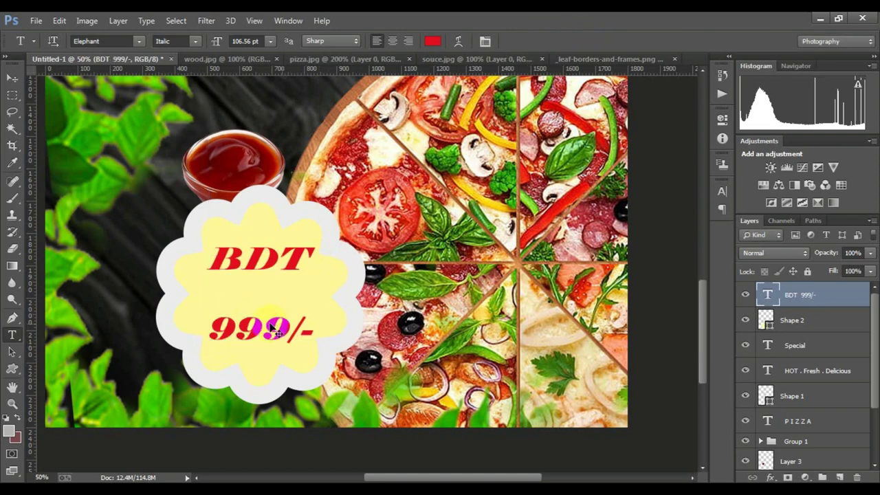
{"action": "key", "text": "ctrl+t"}
{"action": "left_click_drag", "start_coordinate": [286, 311], "coordinate": [298, 316]}
{"action": "key", "text": "Return"}
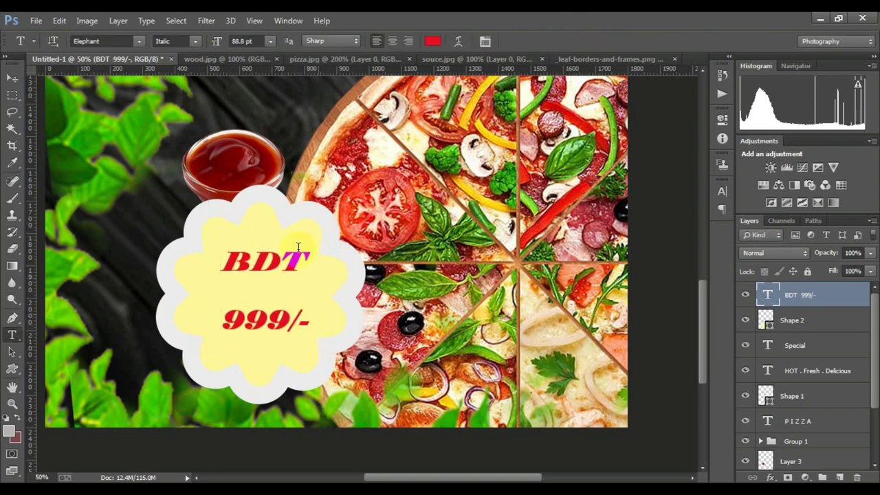
Shrink the title block with the tagline slightly and move it higher on the poster
{"action": "scroll", "coordinate": [447, 282], "scroll_direction": "down", "scroll_amount": 3}
{"action": "scroll", "coordinate": [447, 282], "scroll_direction": "up", "scroll_amount": 2}
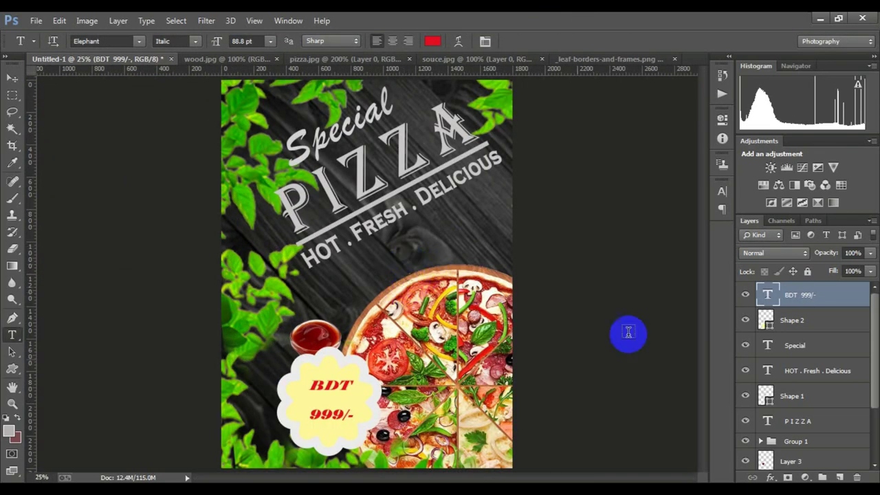
{"action": "left_click_drag", "start_coordinate": [875, 323], "coordinate": [825, 389]}
{"action": "left_click", "coordinate": [809, 342]}
{"action": "left_click", "coordinate": [818, 291], "text": "shift"}
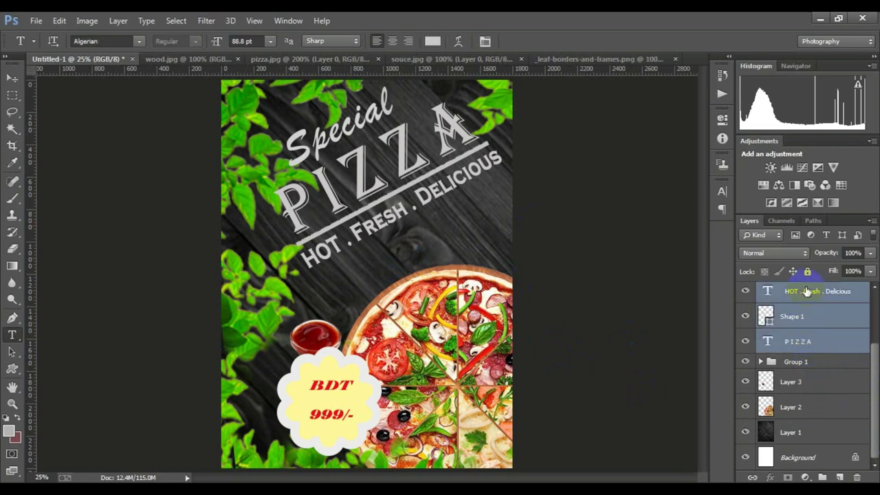
{"action": "key", "text": "ctrl+t"}
{"action": "left_click_drag", "start_coordinate": [506, 428], "coordinate": [475, 377]}
{"action": "left_click_drag", "start_coordinate": [463, 287], "coordinate": [467, 249]}
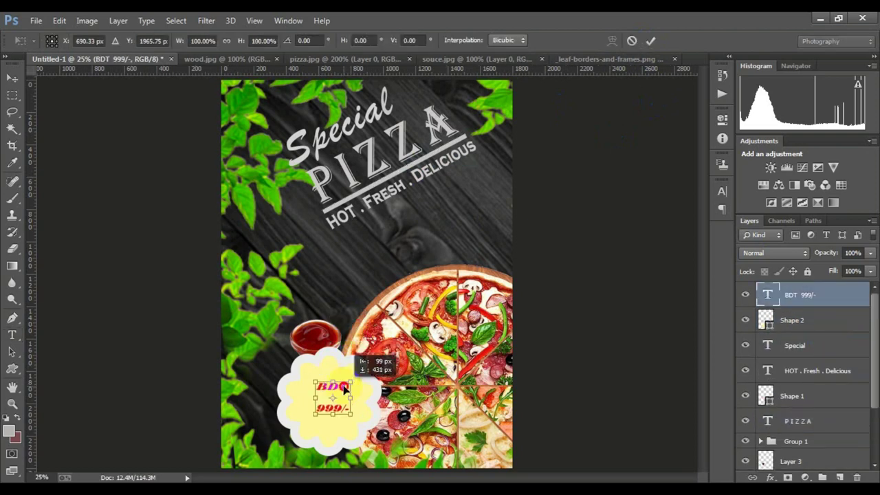
Enlarge the price text to fill the cloud and start a new text line above the pizza
{"action": "left_click_drag", "start_coordinate": [352, 415], "coordinate": [361, 429]}
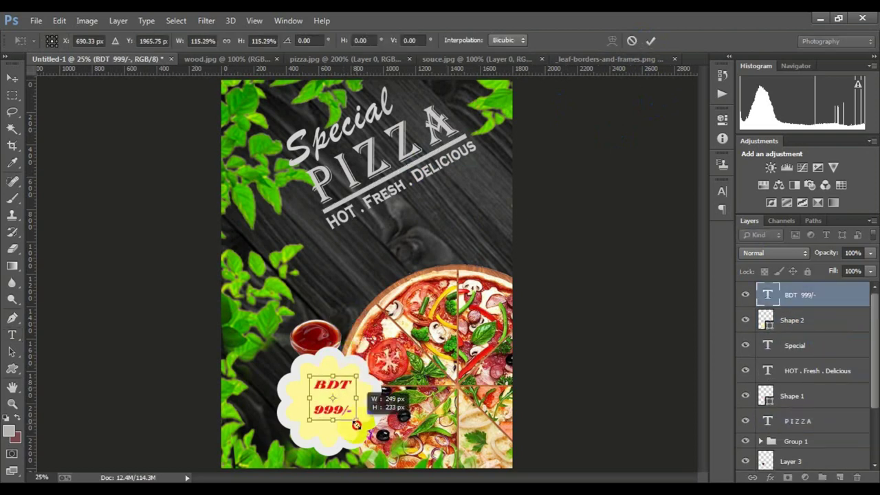
{"action": "key", "text": "Return"}
{"action": "key", "text": "ctrl+minus"}
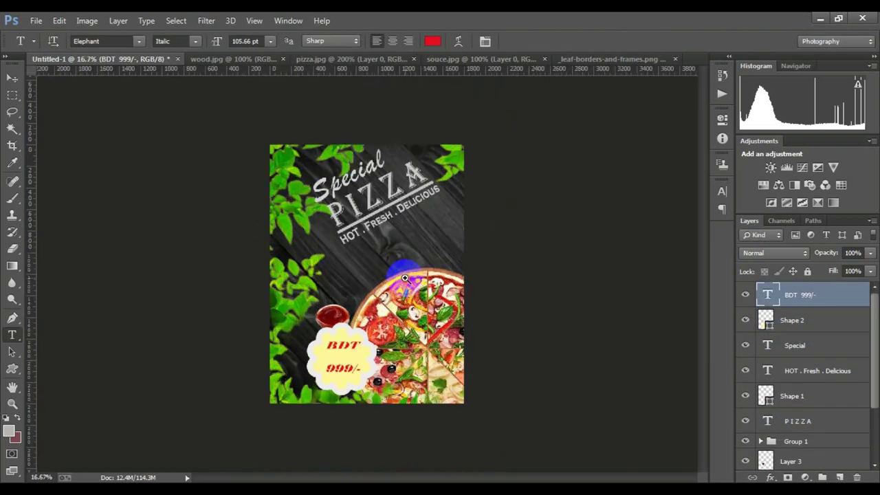
{"action": "key", "text": "ctrl+plus"}
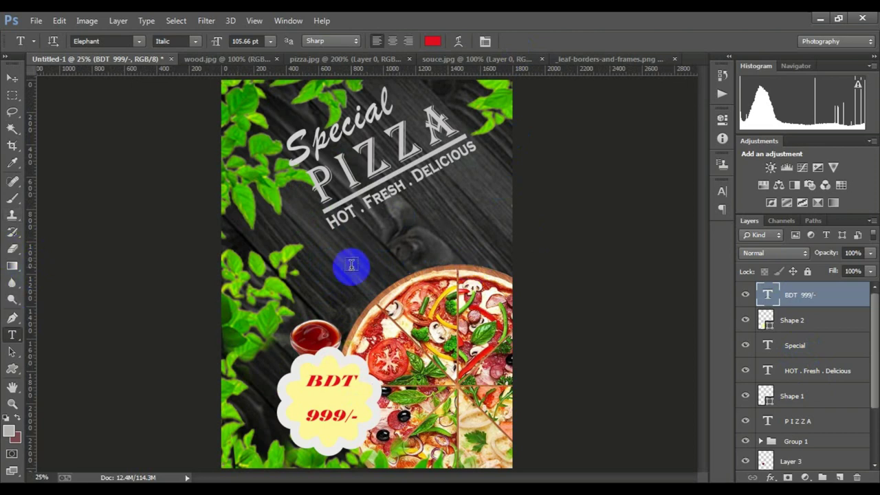
{"action": "left_click", "coordinate": [351, 265]}
{"action": "type", "text": "Contact us"}
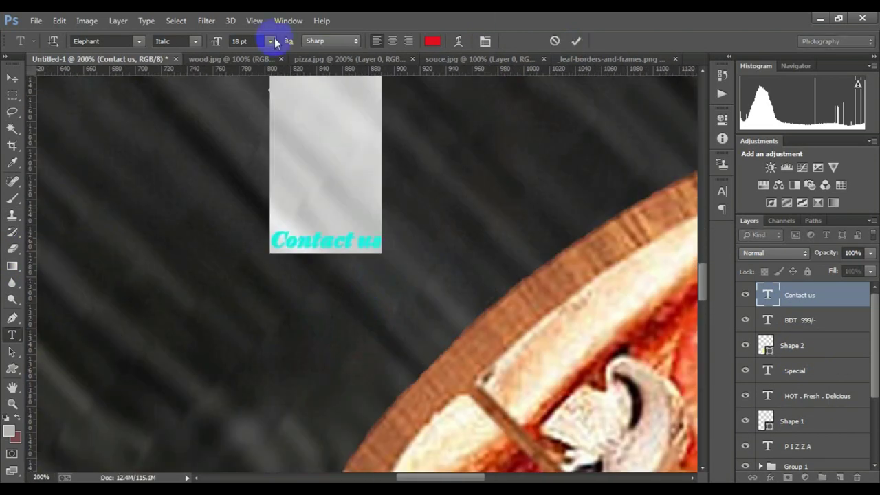
Set the Contact us text to 72 pt Edwardian Script
{"action": "left_click", "coordinate": [270, 42]}
{"action": "left_click", "coordinate": [260, 251]}
{"action": "left_click", "coordinate": [576, 40]}
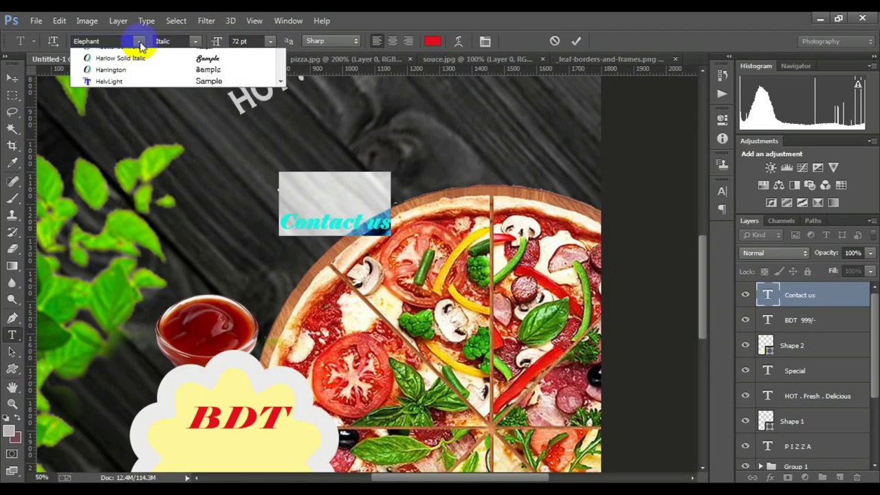
{"action": "left_click", "coordinate": [139, 41]}
{"action": "scroll", "coordinate": [216, 118], "scroll_direction": "up", "scroll_amount": 3}
{"action": "scroll", "coordinate": [232, 183], "scroll_direction": "up", "scroll_amount": 3}
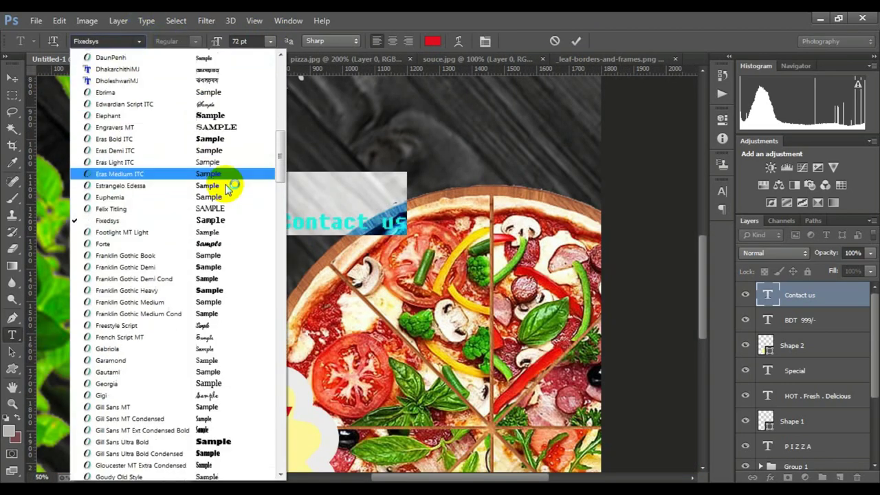
{"action": "left_click", "coordinate": [210, 117]}
{"action": "left_click", "coordinate": [139, 41]}
{"action": "left_click", "coordinate": [357, 241]}
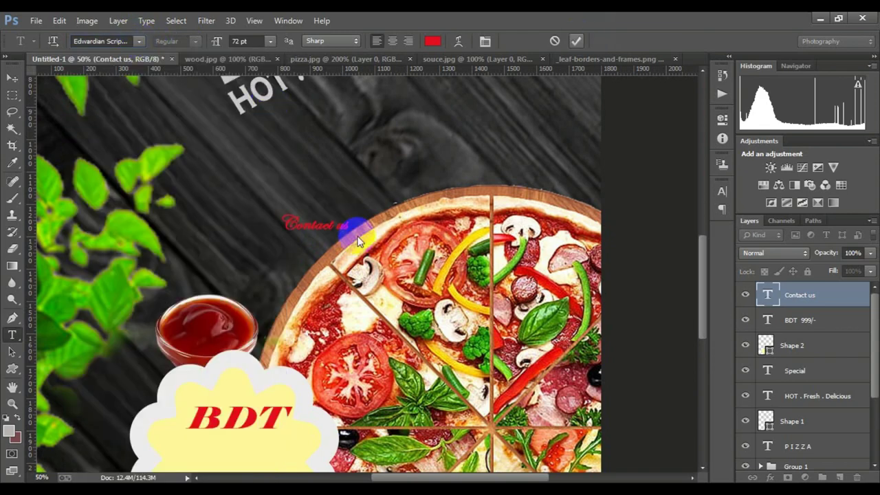
Colour the Contact us text white and open its layer style settings
{"action": "left_click", "coordinate": [352, 231]}
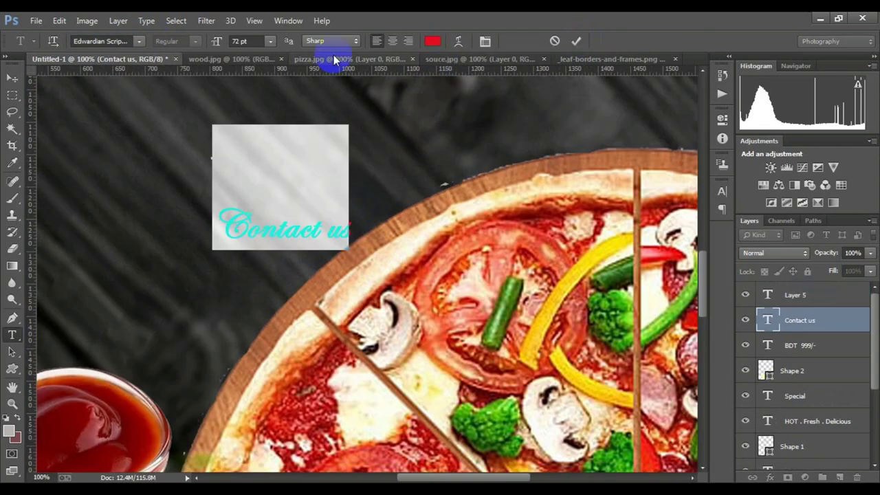
{"action": "left_click", "coordinate": [432, 41]}
{"action": "mouse_move", "coordinate": [484, 193]}
{"action": "left_mouse_down"}
{"action": "mouse_move", "coordinate": [452, 196]}
{"action": "mouse_move", "coordinate": [458, 172]}
{"action": "left_mouse_up"}
{"action": "key", "text": "Return"}
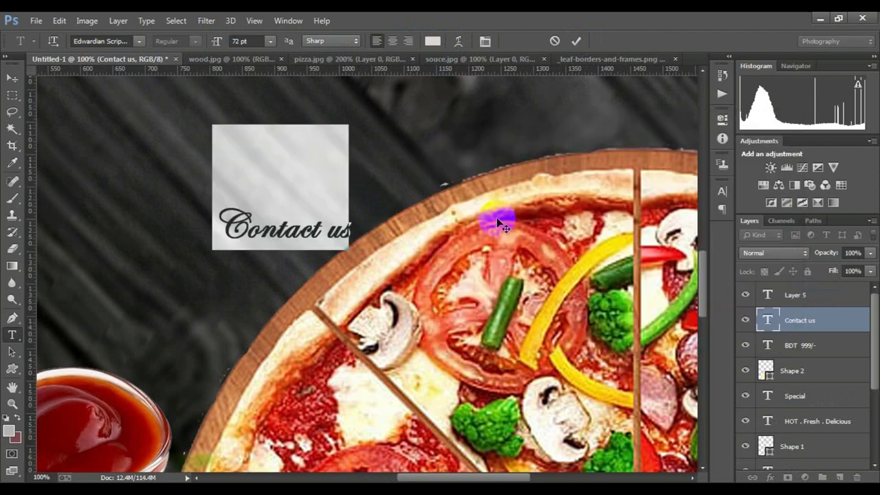
{"action": "right_click", "coordinate": [800, 323]}
{"action": "left_click", "coordinate": [568, 94]}
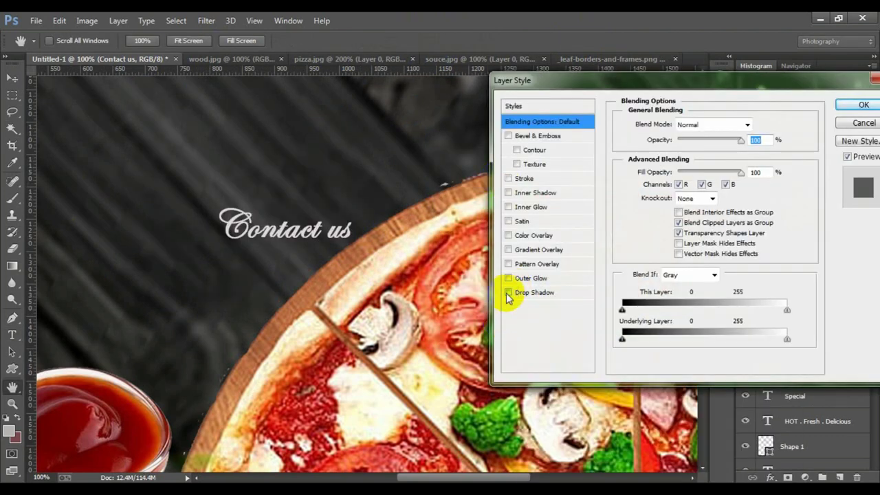
Give Contact us a drop shadow with some noise and a reduced distance
{"action": "left_click", "coordinate": [543, 293]}
{"action": "left_click_drag", "start_coordinate": [670, 264], "coordinate": [688, 267]}
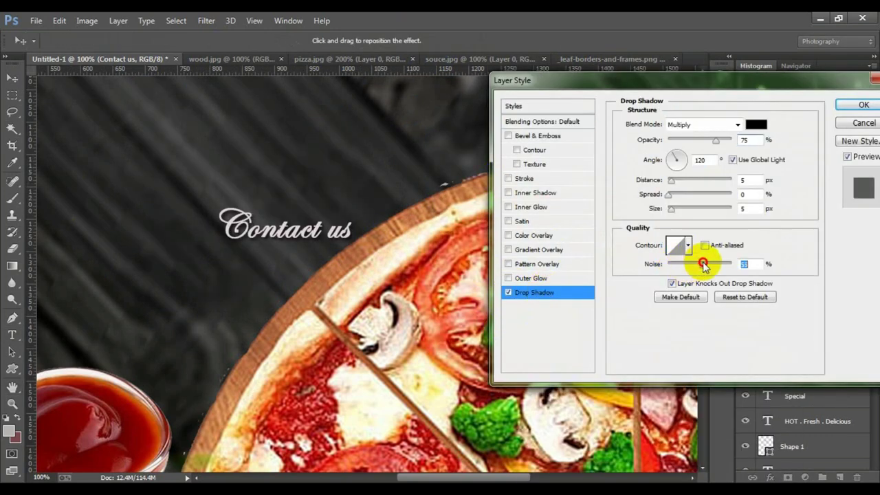
{"action": "left_click_drag", "start_coordinate": [671, 181], "coordinate": [670, 184]}
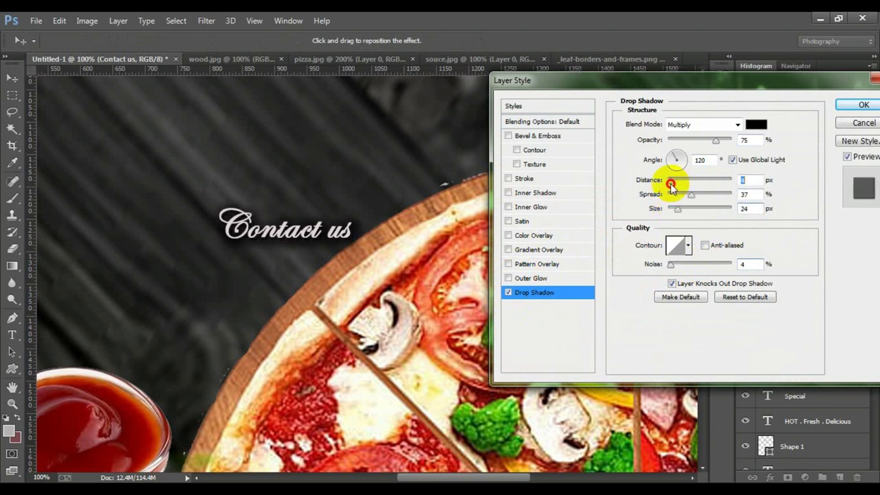
{"action": "left_click", "coordinate": [853, 107]}
Scale up Contact us, tilt it about -28° and place it beneath the tagline
{"action": "key", "text": "ctrl+t"}
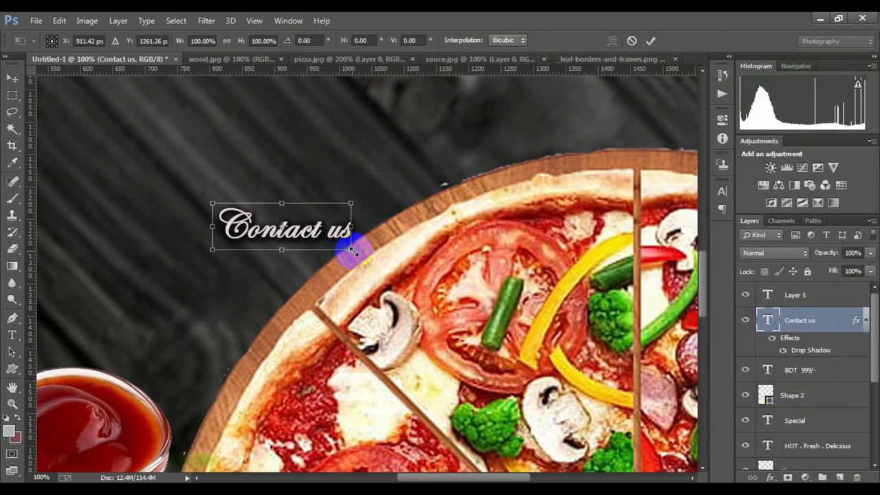
{"action": "mouse_move", "coordinate": [352, 253]}
{"action": "left_mouse_down"}
{"action": "mouse_move", "coordinate": [436, 302]}
{"action": "mouse_move", "coordinate": [492, 216]}
{"action": "left_mouse_up"}
{"action": "key", "text": "ctrl+minus"}
{"action": "key", "text": "ctrl+minus"}
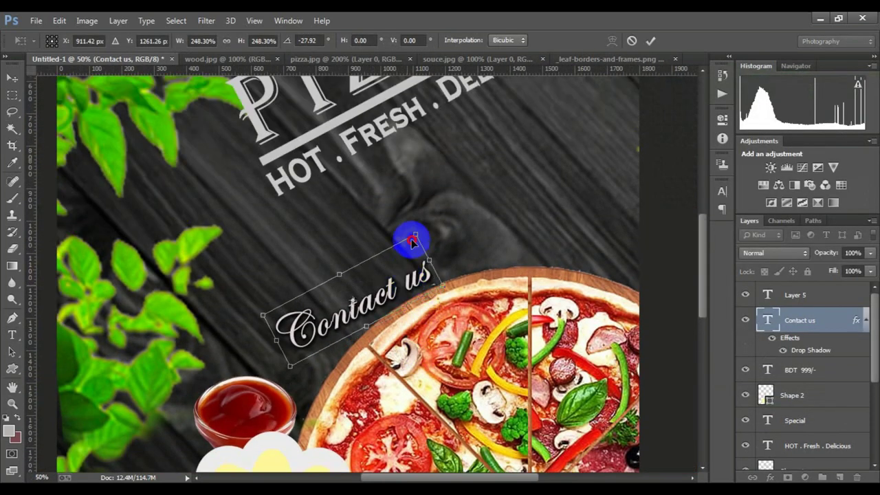
{"action": "mouse_move", "coordinate": [413, 240]}
{"action": "left_mouse_down"}
{"action": "mouse_move", "coordinate": [408, 190]}
{"action": "mouse_move", "coordinate": [413, 215]}
{"action": "mouse_move", "coordinate": [481, 222]}
{"action": "mouse_move", "coordinate": [435, 190]}
{"action": "left_mouse_up"}
{"action": "key", "text": "Return"}
{"action": "key", "text": "ctrl+minus"}
{"action": "key", "text": "ctrl+minus"}
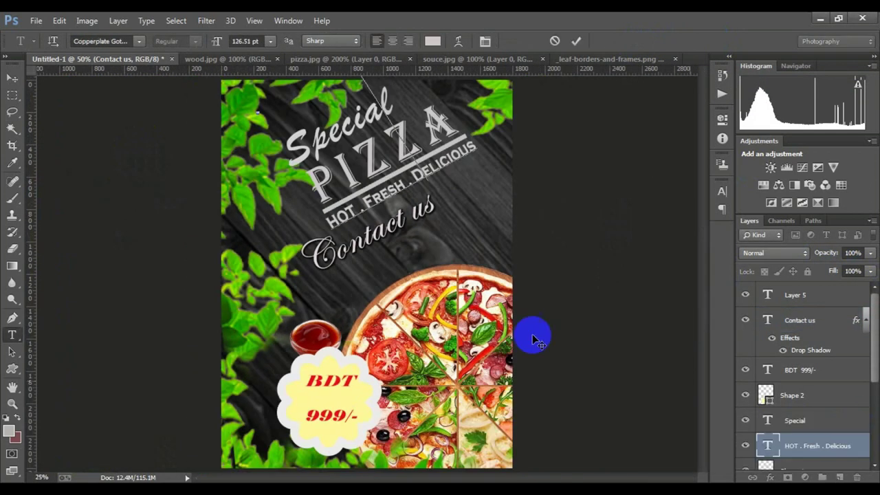
Add a drop shadow to the HOT . Fresh . Delicious tagline layer
{"action": "scroll", "coordinate": [846, 429], "scroll_direction": "down", "scroll_amount": 3}
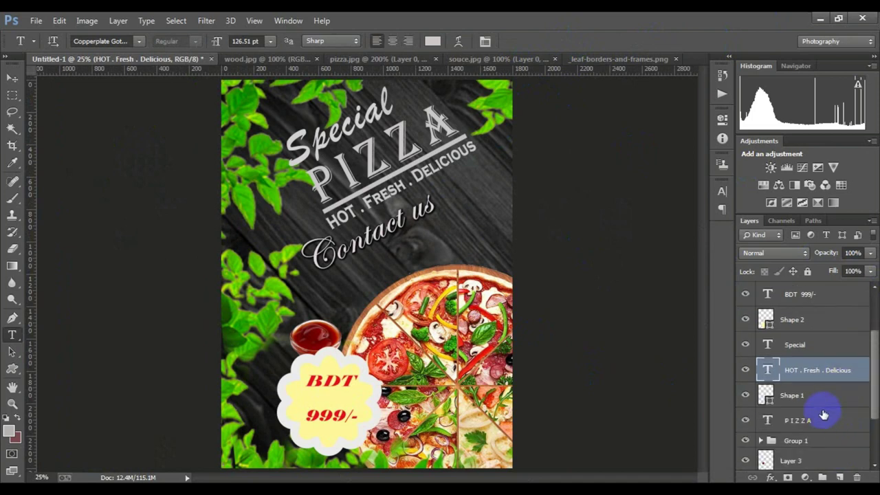
{"action": "left_click", "coordinate": [801, 411], "text": "ctrl"}
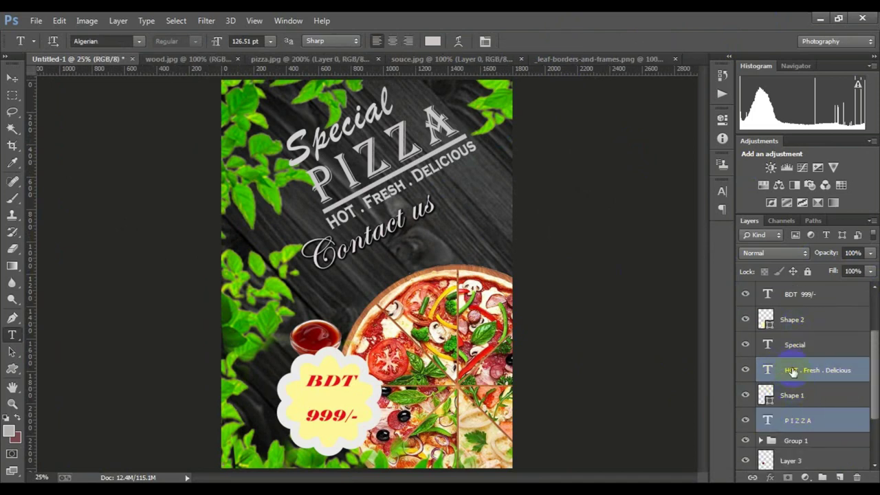
{"action": "right_click", "coordinate": [835, 374]}
{"action": "left_click", "coordinate": [555, 112]}
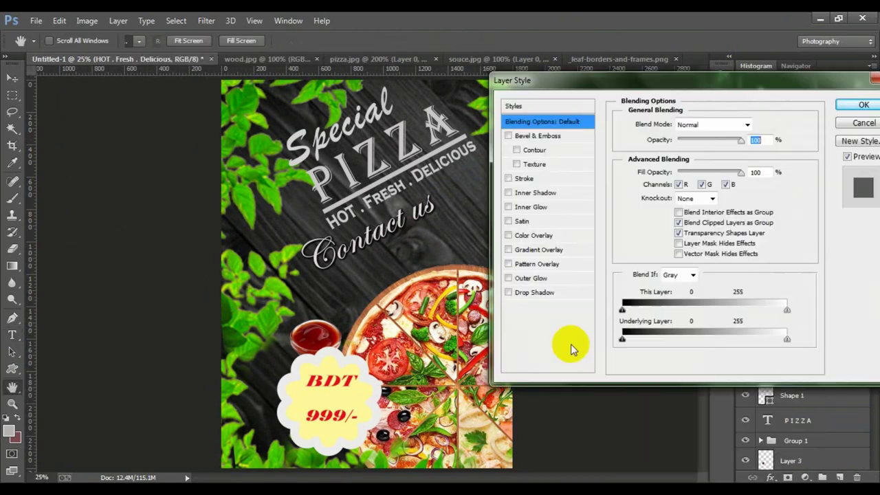
{"action": "left_click", "coordinate": [542, 293]}
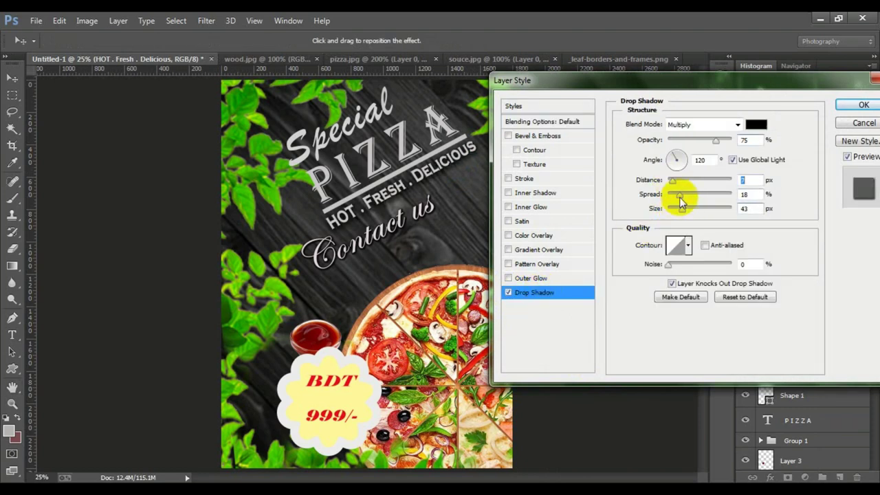
{"action": "key", "text": "Return"}
Give Shape 1 a drop shadow after trying and removing an outer glow
{"action": "left_click", "coordinate": [777, 395]}
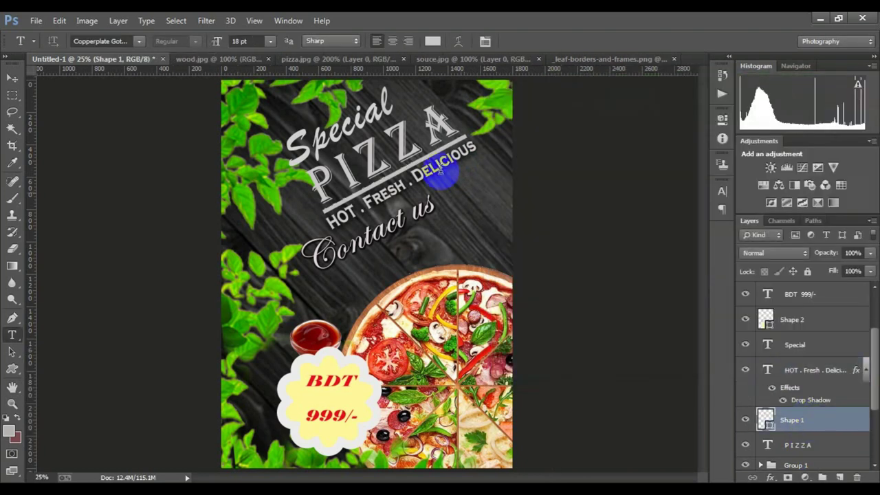
{"action": "right_click", "coordinate": [791, 433]}
{"action": "left_click", "coordinate": [592, 272]}
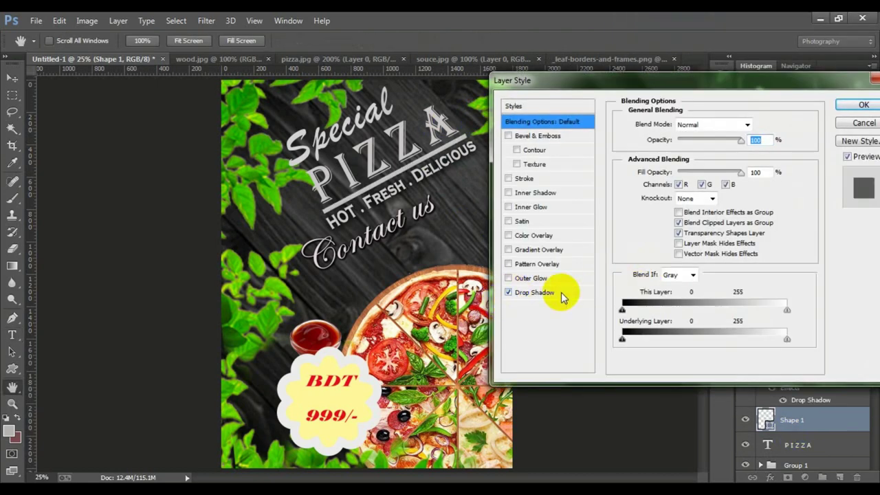
{"action": "left_click", "coordinate": [531, 278]}
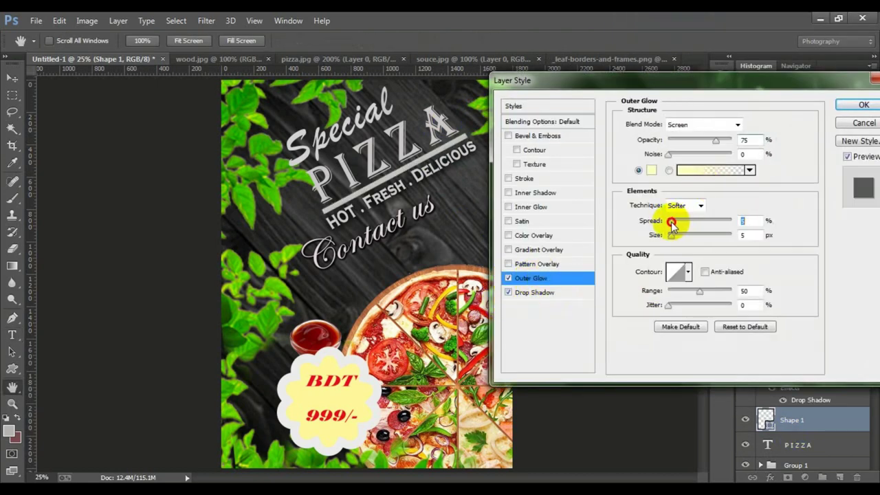
{"action": "left_click_drag", "start_coordinate": [683, 239], "coordinate": [671, 236]}
{"action": "left_click", "coordinate": [509, 278]}
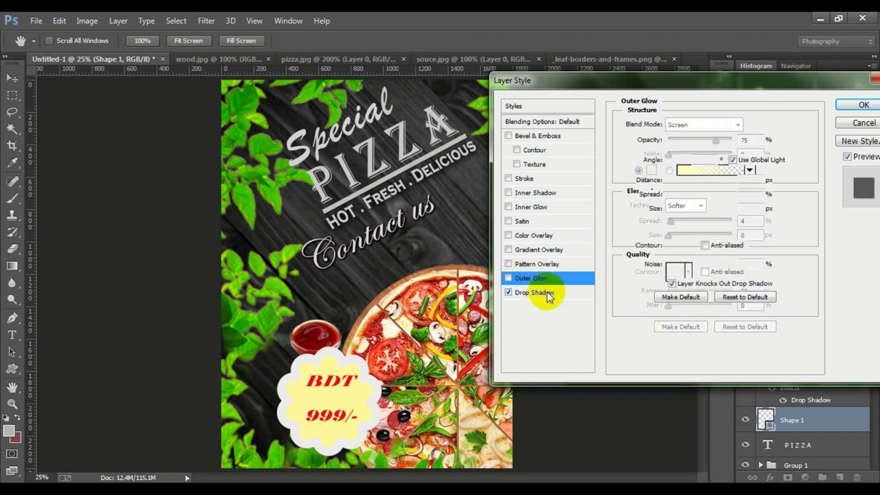
{"action": "left_click", "coordinate": [540, 292]}
{"action": "left_click", "coordinate": [864, 105]}
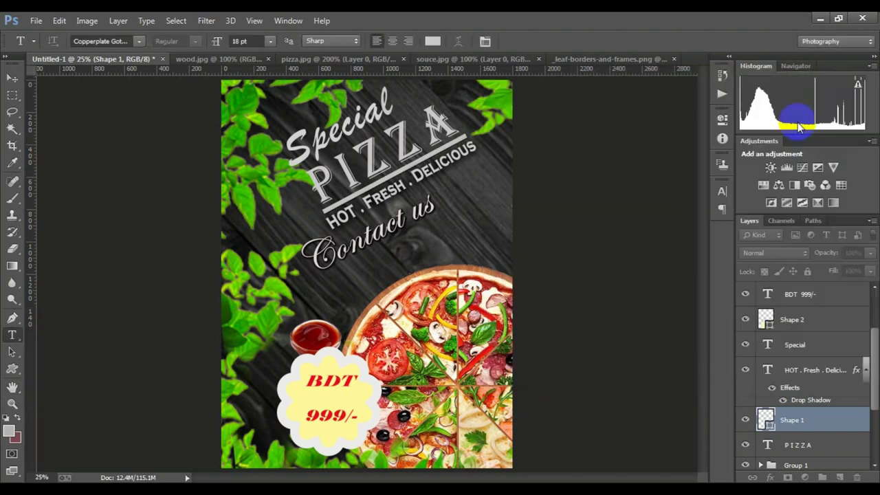
{"action": "left_click", "coordinate": [797, 444]}
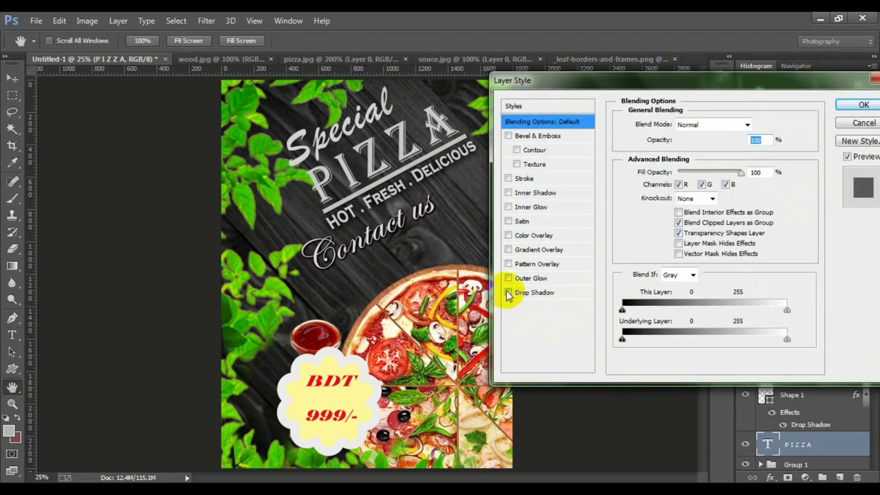
Enlarge the PIZZA drop shadow and add a light off-white outer glow
{"action": "left_click", "coordinate": [512, 292]}
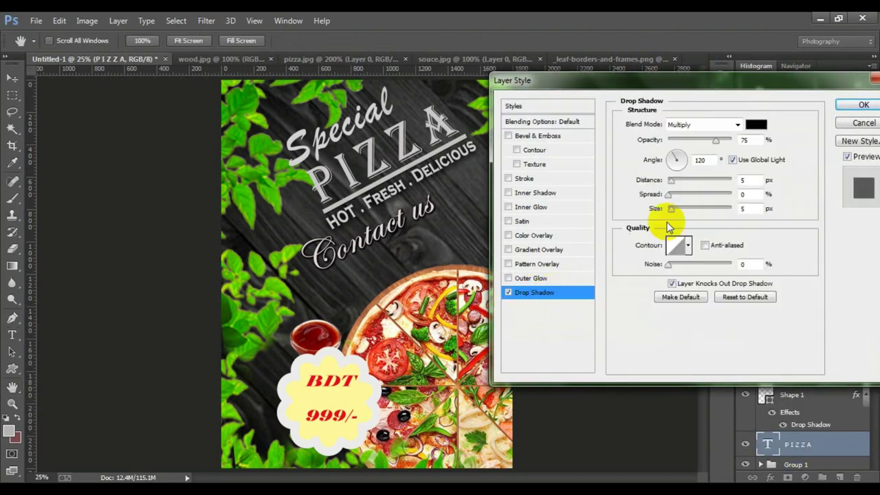
{"action": "mouse_move", "coordinate": [670, 215]}
{"action": "left_mouse_down"}
{"action": "mouse_move", "coordinate": [709, 217]}
{"action": "mouse_move", "coordinate": [682, 197]}
{"action": "left_mouse_up"}
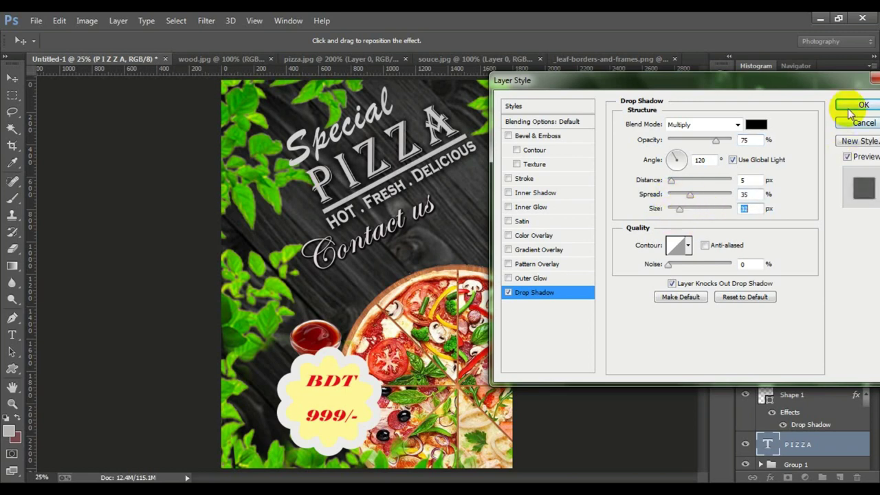
{"action": "left_click", "coordinate": [508, 278]}
{"action": "left_click", "coordinate": [686, 171]}
{"action": "mouse_move", "coordinate": [520, 202]}
{"action": "left_mouse_down"}
{"action": "mouse_move", "coordinate": [457, 216]}
{"action": "mouse_move", "coordinate": [448, 154]}
{"action": "left_mouse_up"}
{"action": "key", "text": "Return"}
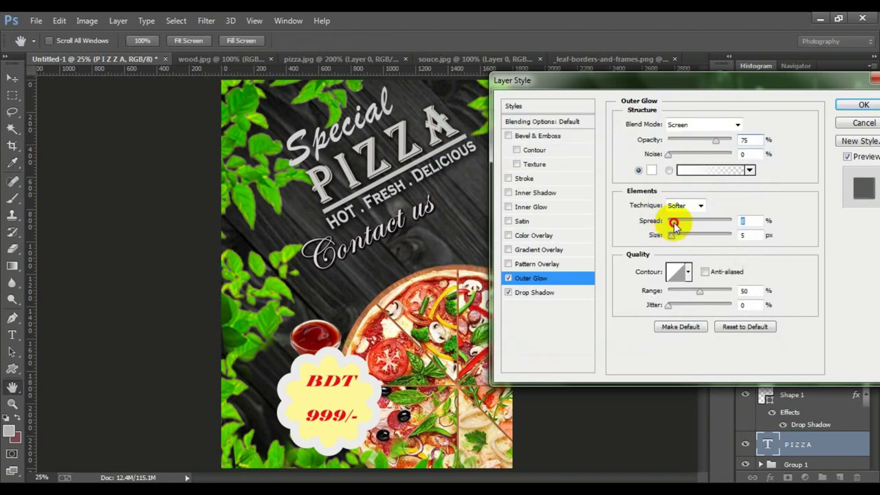
{"action": "left_click_drag", "start_coordinate": [673, 236], "coordinate": [675, 237]}
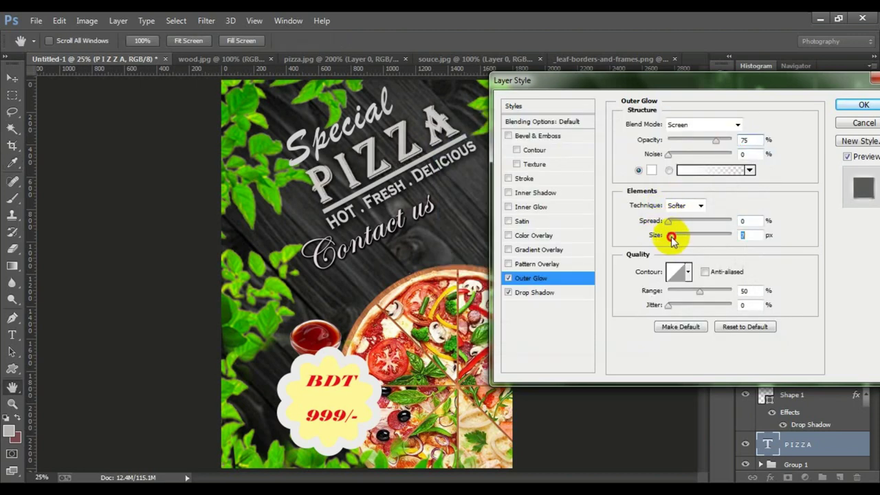
Add a pattern overlay to PIZZA at 98% opacity, 518% scale, with a burn blend mode
{"action": "left_click", "coordinate": [530, 264]}
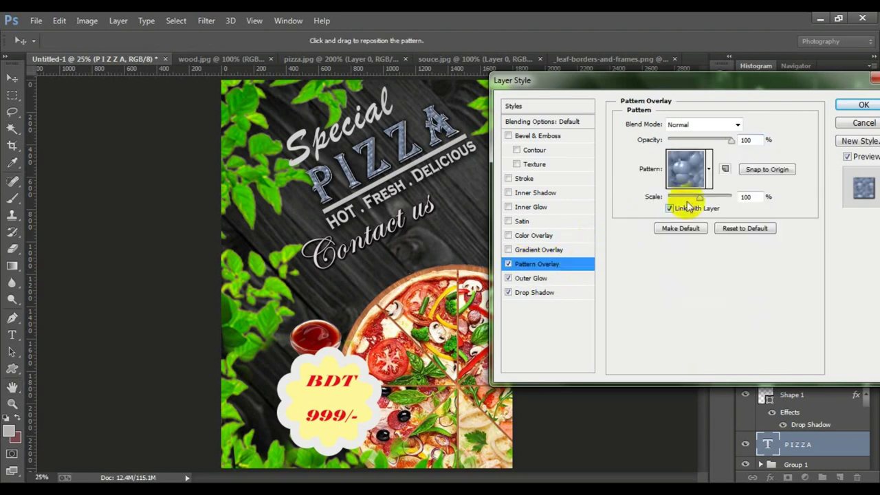
{"action": "left_click_drag", "start_coordinate": [675, 146], "coordinate": [730, 141]}
{"action": "left_click", "coordinate": [701, 124]}
{"action": "left_click", "coordinate": [688, 125]}
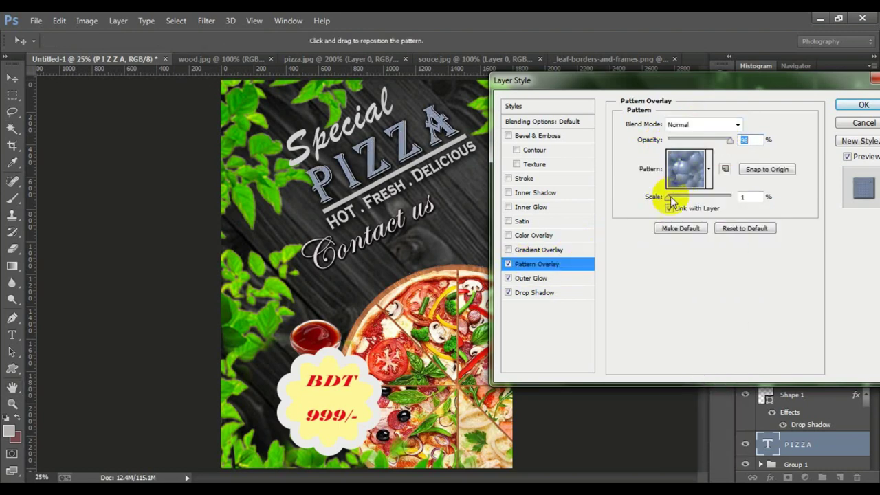
{"action": "left_click_drag", "start_coordinate": [669, 197], "coordinate": [715, 203]}
{"action": "left_click", "coordinate": [702, 124]}
{"action": "left_click", "coordinate": [683, 266]}
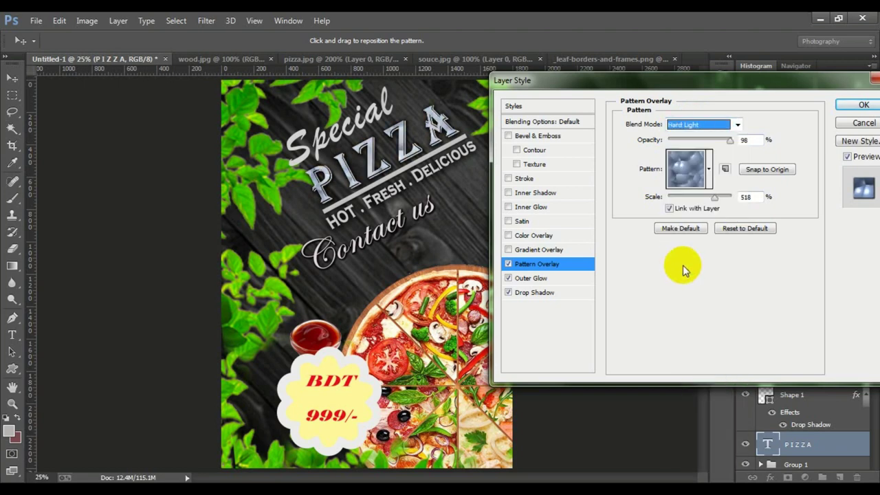
{"action": "key", "text": "Down"}
{"action": "key", "text": "Down"}
{"action": "key", "text": "Down"}
{"action": "key", "text": "Down"}
{"action": "key", "text": "Down"}
{"action": "key", "text": "Down"}
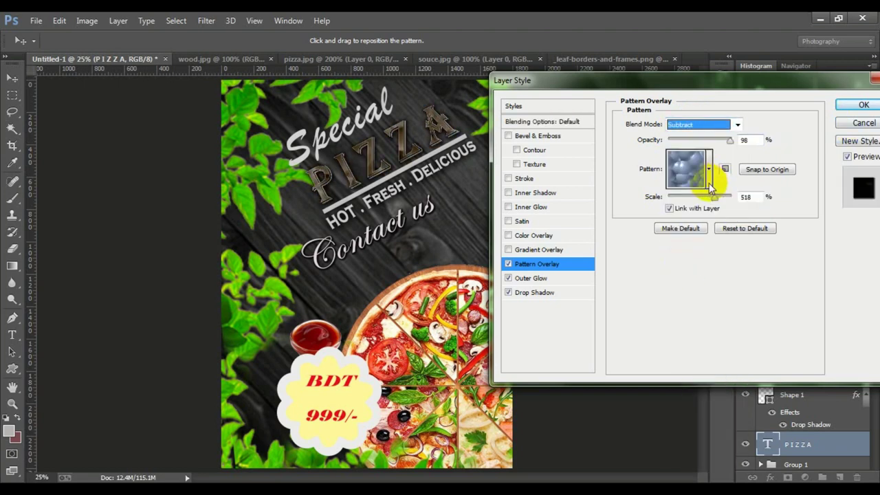
{"action": "key", "text": "Down"}
{"action": "key", "text": "Down"}
{"action": "key", "text": "Down"}
{"action": "key", "text": "Down"}
{"action": "key", "text": "Down"}
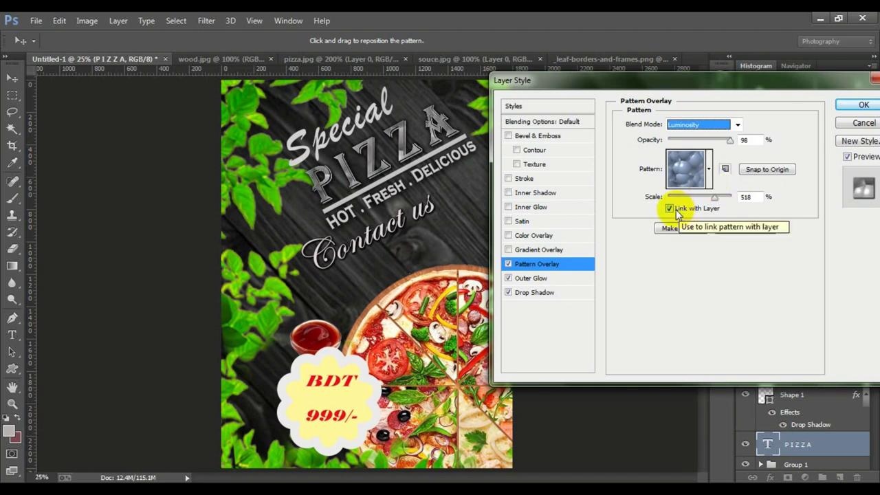
{"action": "left_click", "coordinate": [702, 124]}
{"action": "left_click", "coordinate": [739, 171]}
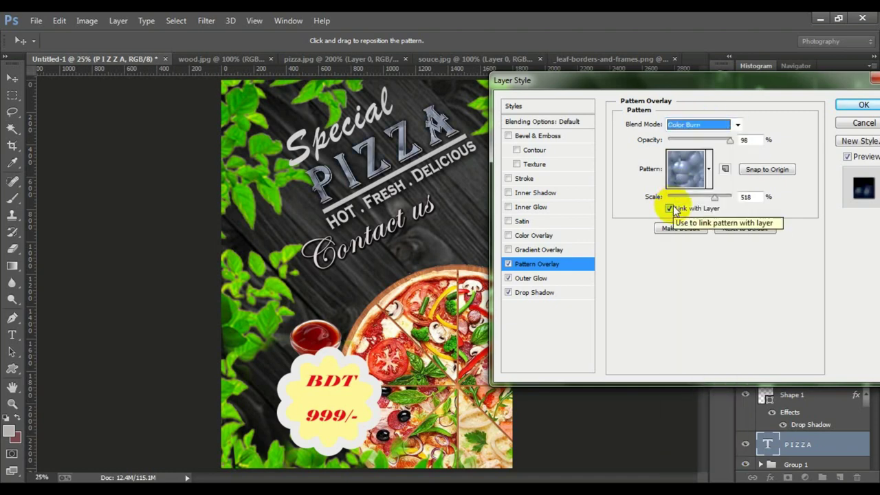
{"action": "left_click", "coordinate": [864, 104]}
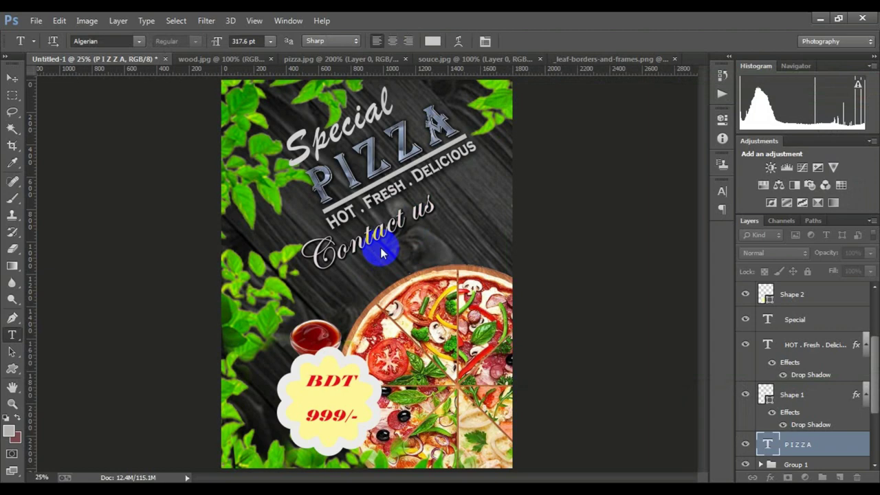
Add a drop shadow with larger spread and size to the 'Special' title
{"action": "right_click", "coordinate": [812, 320]}
{"action": "left_click", "coordinate": [605, 94]}
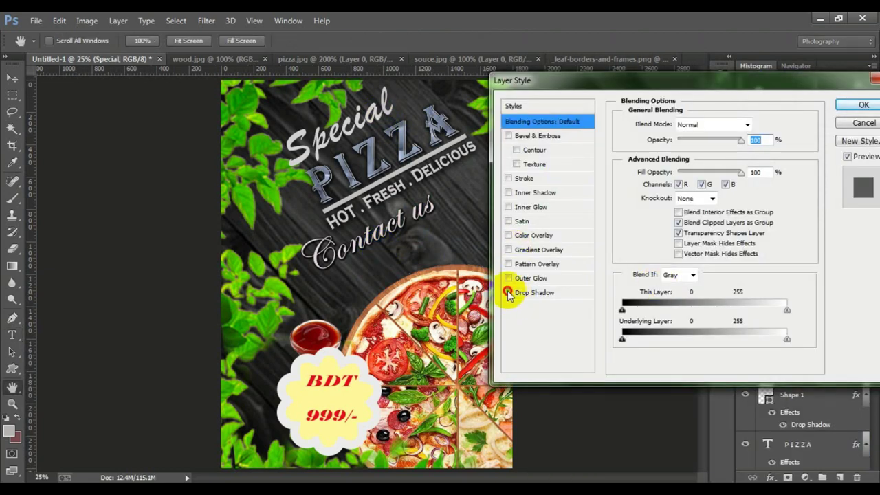
{"action": "left_click", "coordinate": [534, 293]}
{"action": "mouse_move", "coordinate": [692, 194]}
{"action": "left_mouse_down"}
{"action": "mouse_move", "coordinate": [700, 194]}
{"action": "mouse_move", "coordinate": [692, 210]}
{"action": "mouse_move", "coordinate": [692, 182]}
{"action": "left_mouse_up"}
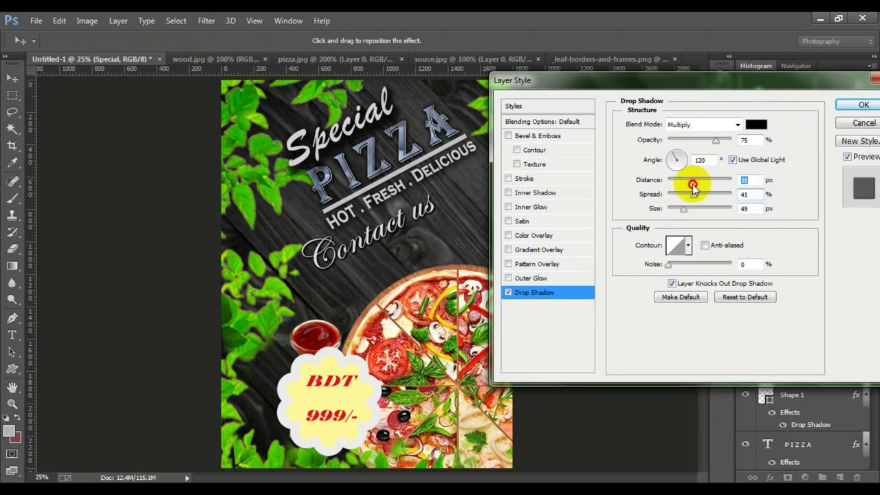
{"action": "left_click", "coordinate": [863, 104]}
Give the Shape 2 price badge a drop shadow with adjusted angle, distance, spread and size
{"action": "key", "text": "t"}
{"action": "scroll", "coordinate": [294, 276], "scroll_direction": "down", "scroll_amount": 2}
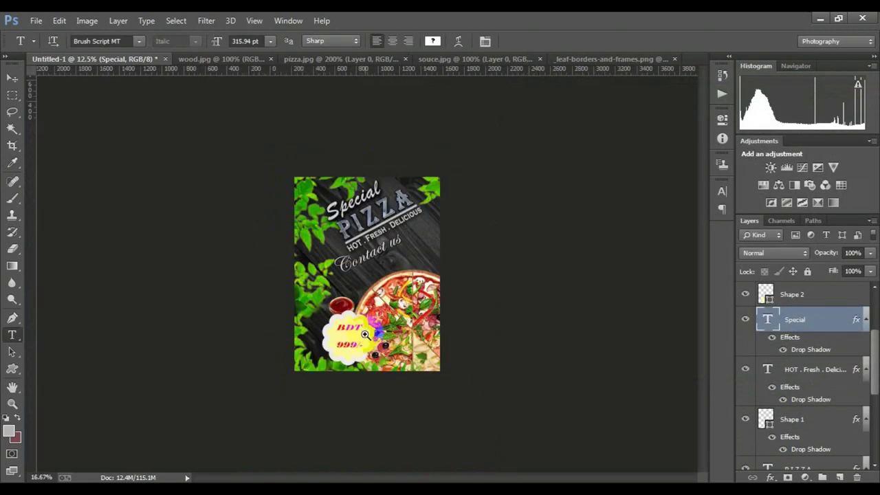
{"action": "scroll", "coordinate": [368, 324], "scroll_direction": "up", "scroll_amount": 3}
{"action": "right_click", "coordinate": [802, 297]}
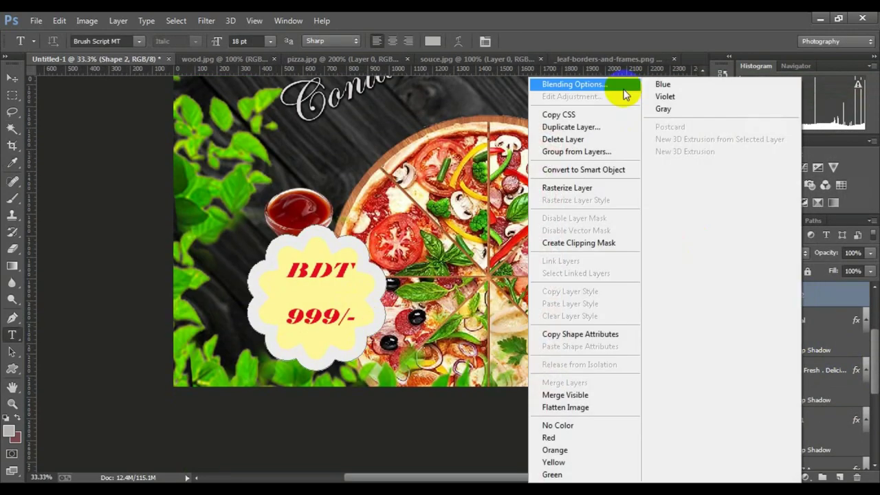
{"action": "left_click", "coordinate": [616, 85]}
{"action": "left_click", "coordinate": [534, 292]}
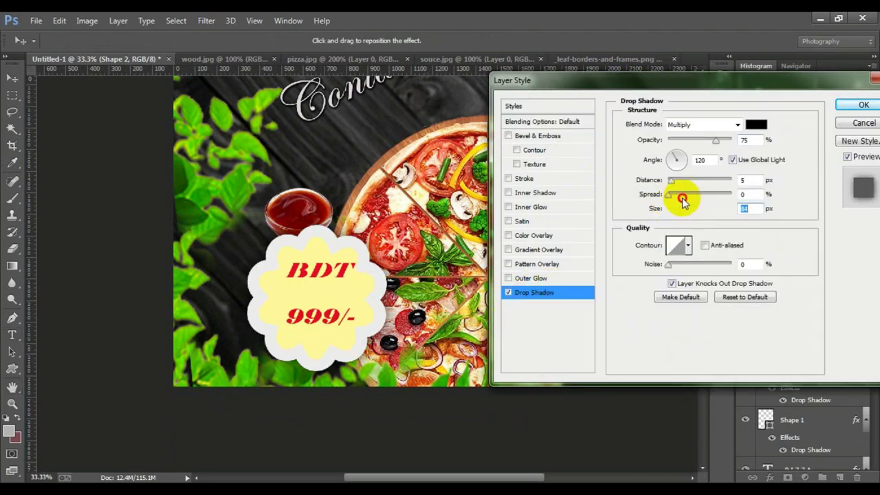
{"action": "left_click_drag", "start_coordinate": [681, 196], "coordinate": [696, 209]}
{"action": "left_click", "coordinate": [686, 209]}
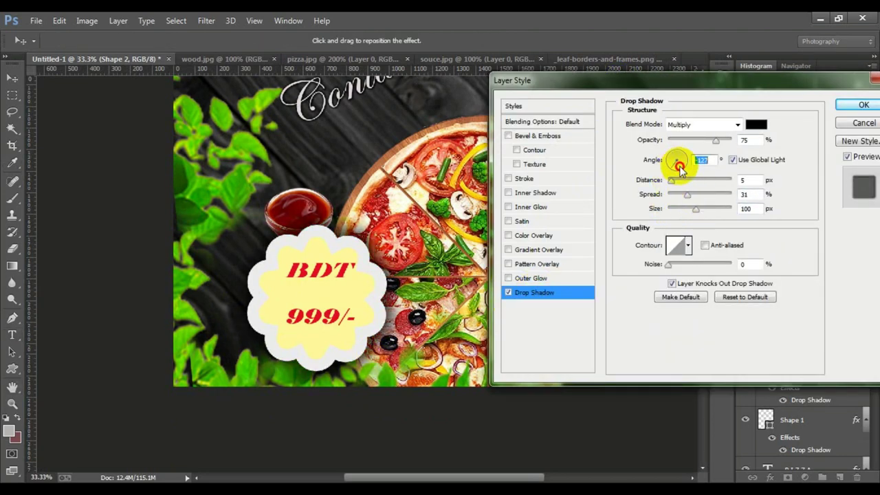
{"action": "left_click_drag", "start_coordinate": [679, 170], "coordinate": [689, 196]}
{"action": "left_click", "coordinate": [863, 104]}
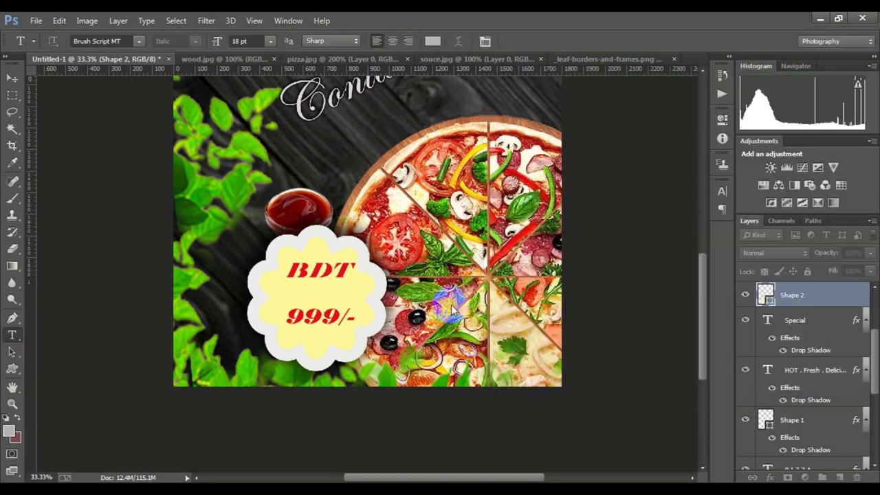
Enlarge the sauce bowl (Layer 3) up and to the right with Free Transform
{"action": "left_click", "coordinate": [800, 387]}
{"action": "key", "text": "ctrl+t"}
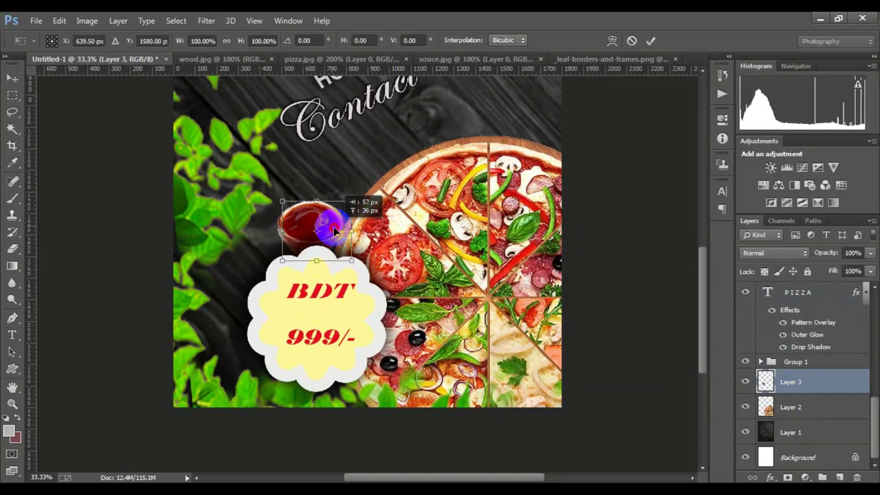
{"action": "mouse_move", "coordinate": [334, 207]}
{"action": "left_mouse_down"}
{"action": "mouse_move", "coordinate": [348, 192]}
{"action": "mouse_move", "coordinate": [358, 232]}
{"action": "left_mouse_up"}
{"action": "key", "text": "Return"}
Type the e-mail contact line as new text below 'Contact us'
{"action": "key", "text": "t"}
{"action": "key", "text": "ctrl+minus"}
{"action": "key", "text": "ctrl+minus"}
{"action": "key", "text": "ctrl+minus"}
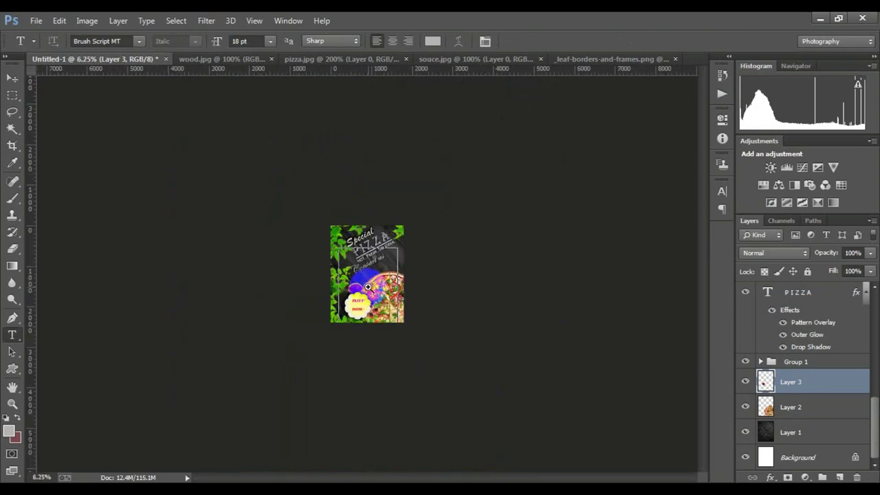
{"action": "key", "text": "ctrl+plus"}
{"action": "key", "text": "ctrl+plus"}
{"action": "key", "text": "ctrl+plus"}
{"action": "left_click", "coordinate": [404, 289]}
{"action": "scroll", "coordinate": [404, 289], "scroll_direction": "up", "scroll_amount": 2}
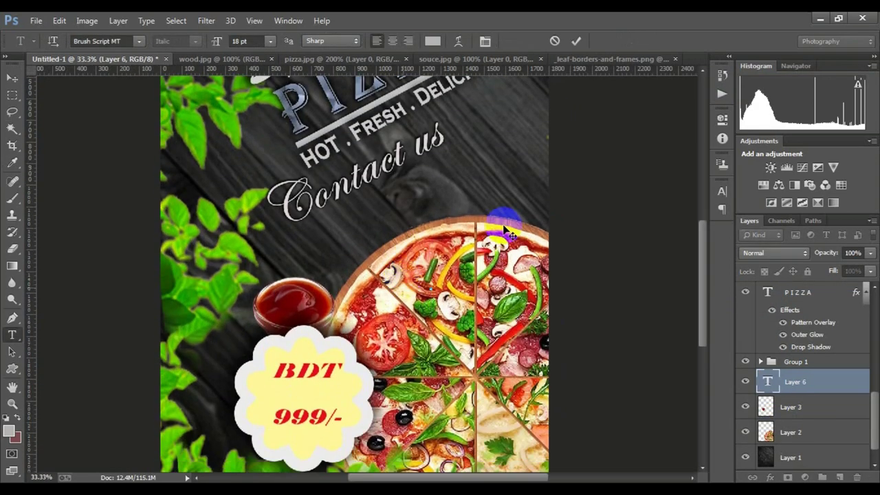
{"action": "left_click", "coordinate": [328, 278]}
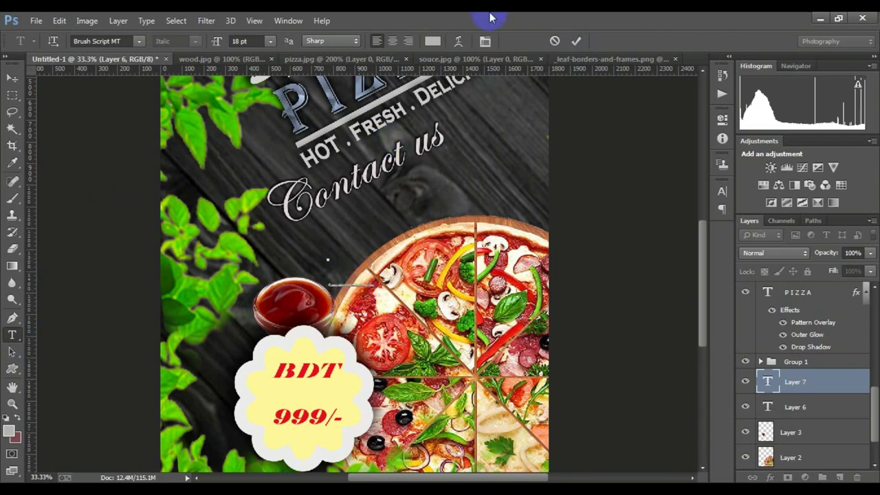
{"action": "left_click", "coordinate": [577, 40]}
{"action": "scroll", "coordinate": [364, 292], "scroll_direction": "up", "scroll_amount": 1}
{"action": "scroll", "coordinate": [365, 292], "scroll_direction": "up", "scroll_amount": 1}
Scale the e-mail text up to a larger size
{"action": "key", "text": "ctrl+t"}
{"action": "mouse_move", "coordinate": [373, 285]}
{"action": "left_mouse_down"}
{"action": "mouse_move", "coordinate": [504, 354]}
{"action": "mouse_move", "coordinate": [605, 306]}
{"action": "left_mouse_up"}
{"action": "left_click", "coordinate": [650, 41]}
{"action": "scroll", "coordinate": [578, 292], "scroll_direction": "down", "scroll_amount": 1}
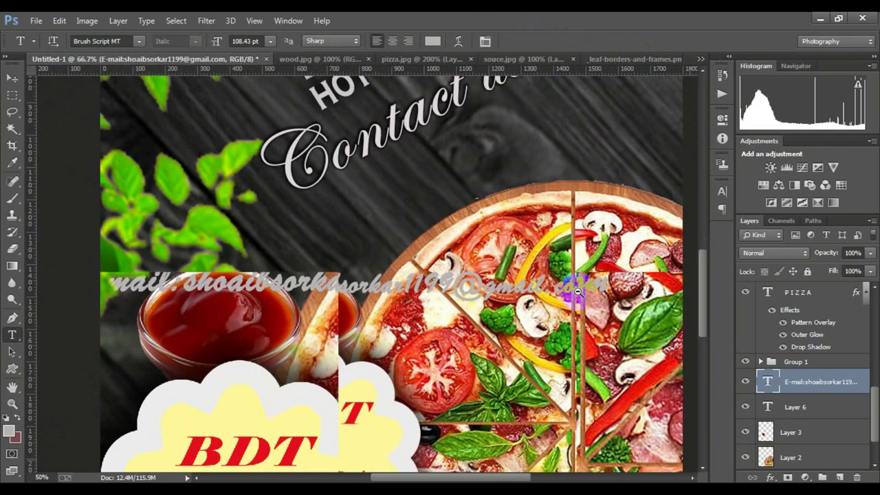
Set the e-mail text font to Centaur and its colour to near-white F2F2F2
{"action": "left_click", "coordinate": [138, 40]}
{"action": "left_click", "coordinate": [161, 126]}
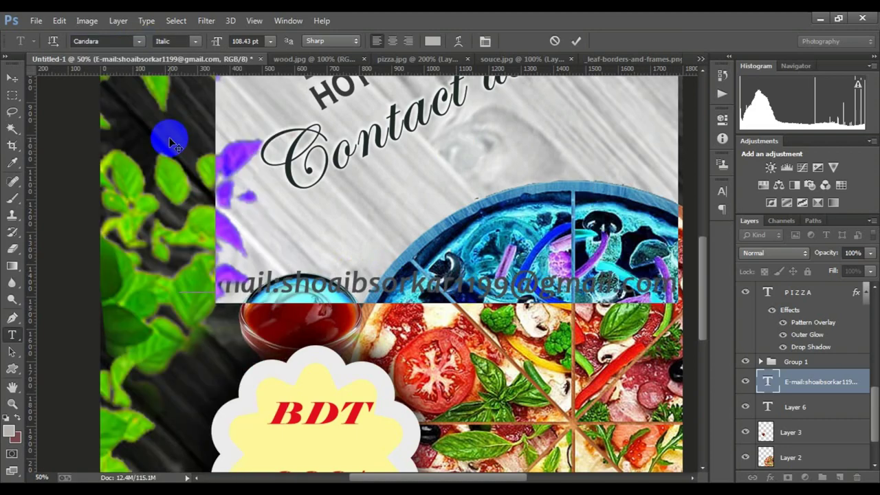
{"action": "left_click", "coordinate": [136, 38]}
{"action": "left_click", "coordinate": [154, 80]}
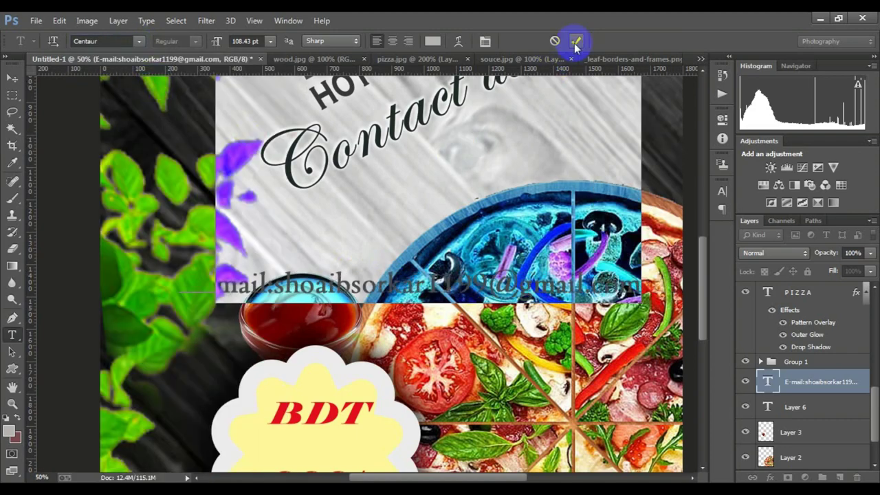
{"action": "left_click", "coordinate": [433, 40]}
{"action": "left_click", "coordinate": [452, 165]}
{"action": "left_click", "coordinate": [748, 143]}
{"action": "left_click", "coordinate": [576, 40]}
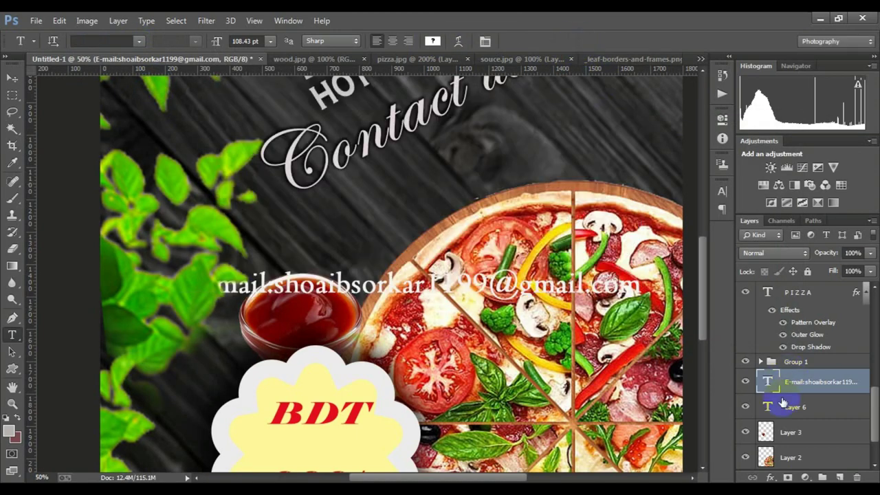
Add a drop shadow to the e-mail text layer
{"action": "right_click", "coordinate": [804, 382]}
{"action": "left_click", "coordinate": [555, 92]}
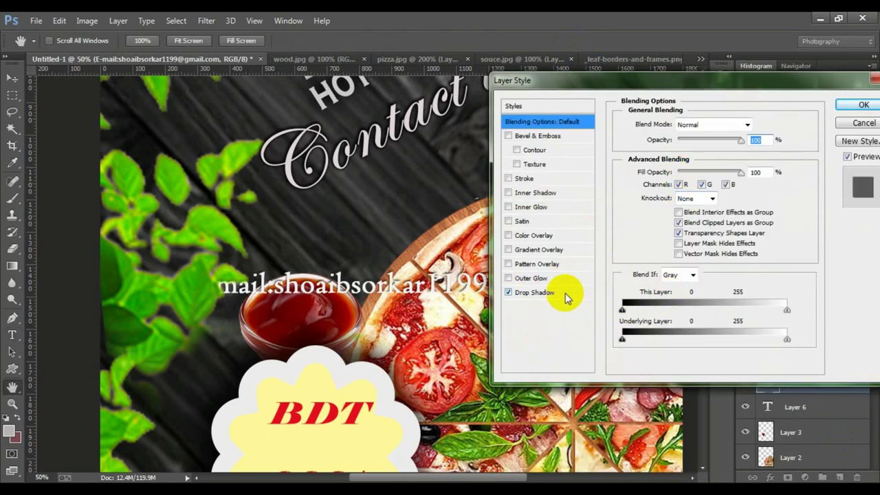
{"action": "left_click", "coordinate": [535, 292]}
{"action": "left_click", "coordinate": [859, 245]}
{"action": "left_click", "coordinate": [864, 104]}
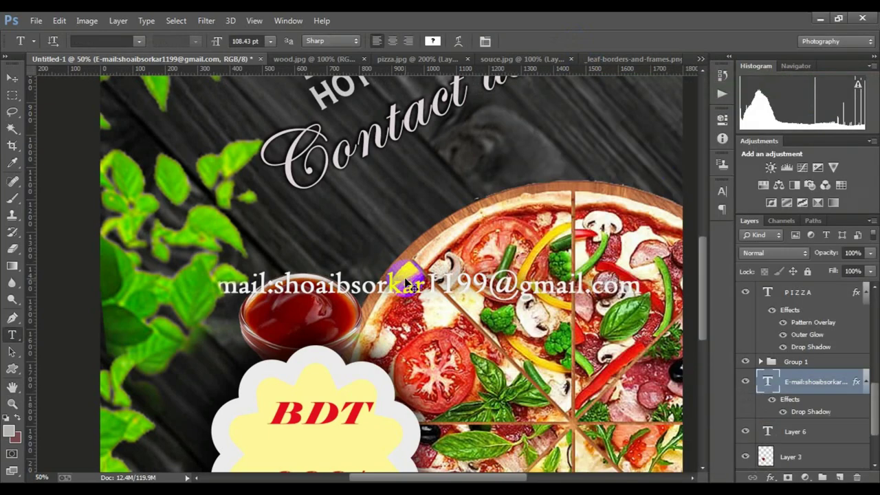
Rotate the e-mail line about -23° and place it just beneath 'Contact us'
{"action": "key", "text": "ctrl+t"}
{"action": "mouse_move", "coordinate": [619, 289]}
{"action": "left_mouse_down"}
{"action": "mouse_move", "coordinate": [556, 272]}
{"action": "mouse_move", "coordinate": [605, 160]}
{"action": "mouse_move", "coordinate": [519, 248]}
{"action": "mouse_move", "coordinate": [576, 227]}
{"action": "left_mouse_up"}
{"action": "scroll", "coordinate": [610, 133], "scroll_direction": "up", "scroll_amount": 2}
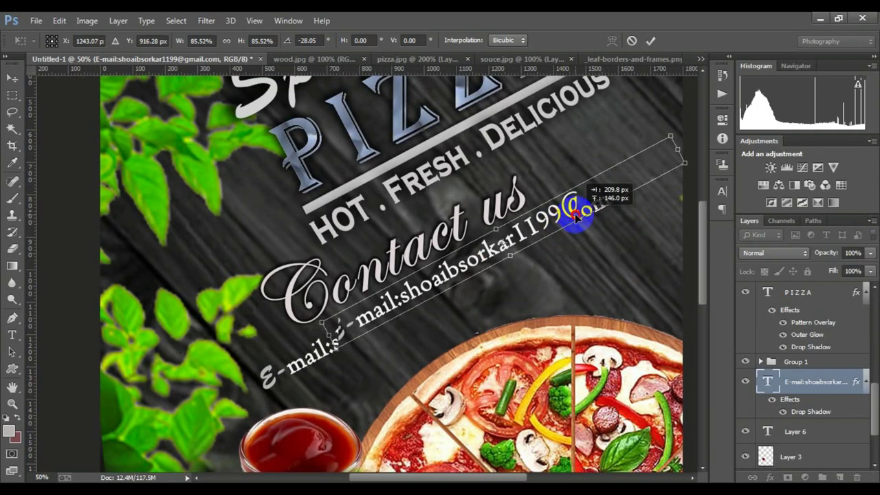
{"action": "key", "text": "ctrl+minus"}
{"action": "key", "text": "ctrl+minus"}
{"action": "key", "text": "ctrl+plus"}
{"action": "left_click_drag", "start_coordinate": [507, 177], "coordinate": [496, 184]}
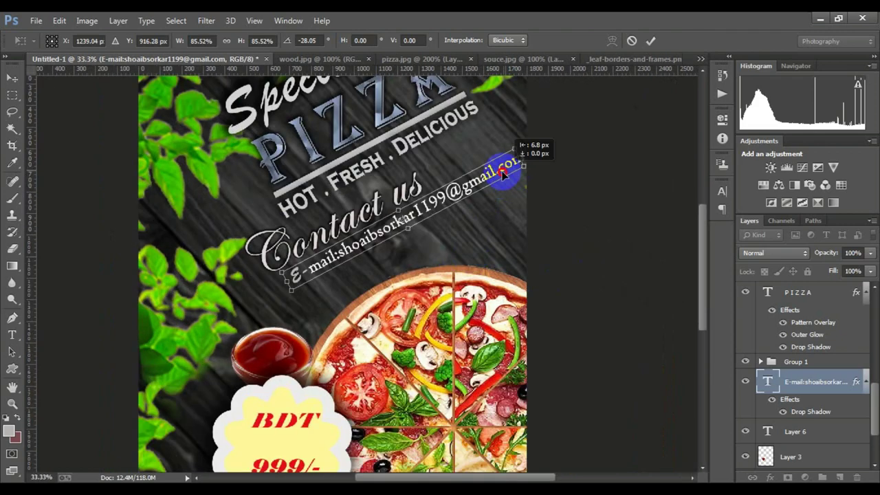
{"action": "left_click", "coordinate": [651, 41]}
Recolour the e-mail line's characters near-white and view the full poster
{"action": "key", "text": "t"}
{"action": "left_click_drag", "start_coordinate": [278, 288], "coordinate": [317, 227]}
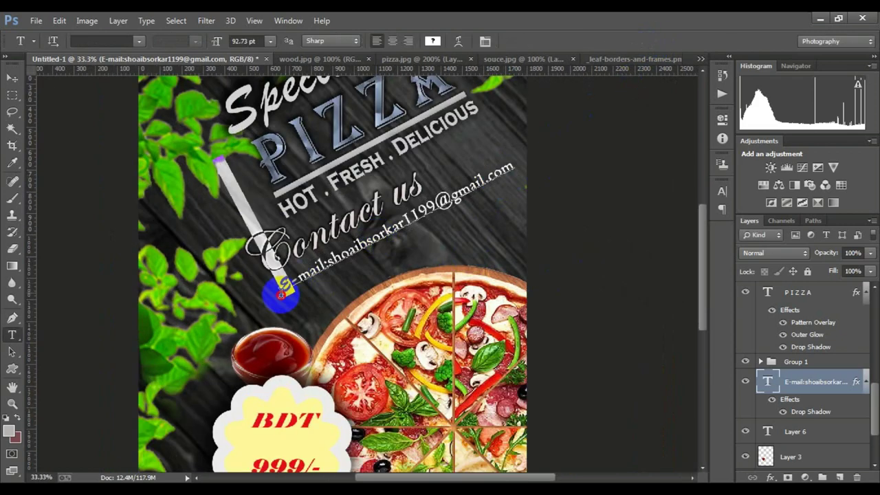
{"action": "left_click", "coordinate": [432, 40]}
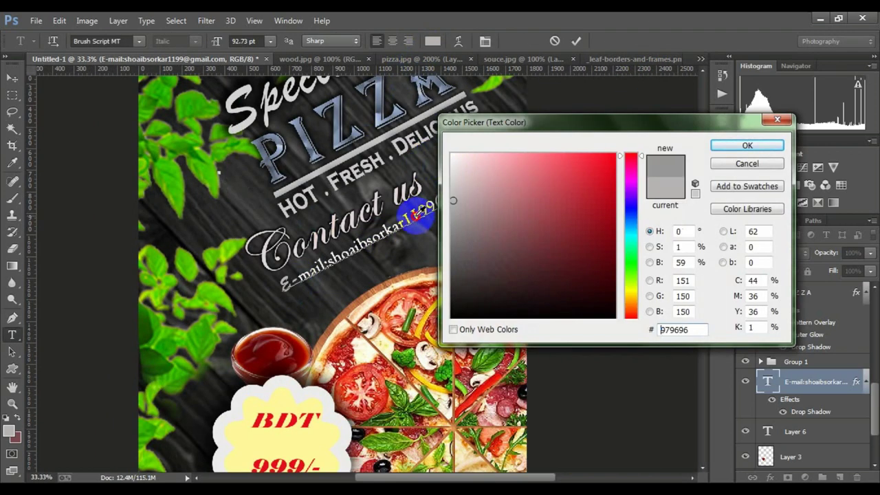
{"action": "left_click", "coordinate": [451, 164]}
{"action": "key", "text": "Return"}
{"action": "left_click", "coordinate": [556, 39]}
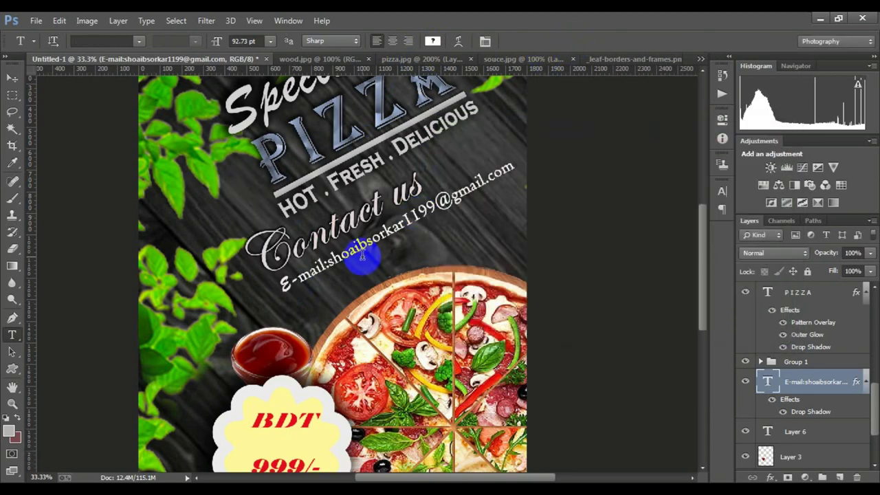
{"action": "left_click", "coordinate": [383, 249], "text": "ctrl+alt"}
{"action": "left_click", "coordinate": [394, 264], "text": "ctrl+alt"}
{"action": "key", "text": "ctrl+plus"}
{"action": "key", "text": "ctrl+plus"}
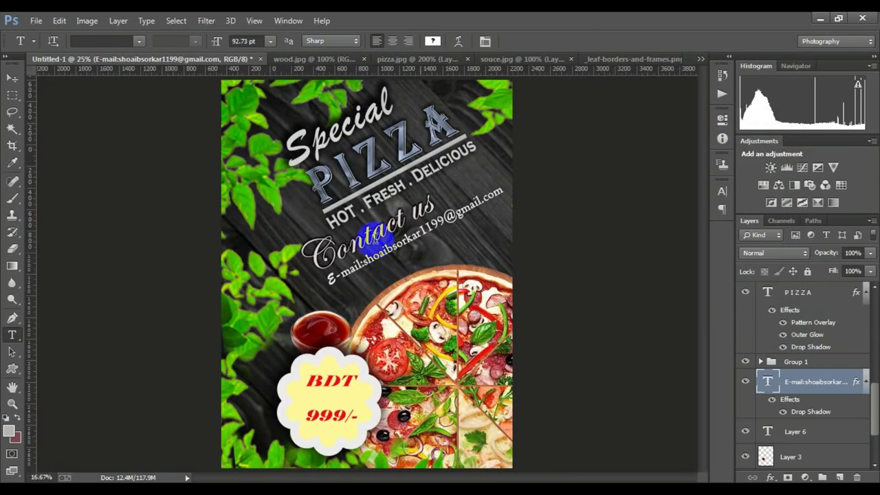
{"action": "key", "text": "ctrl+minus"}
{"action": "left_click", "coordinate": [447, 218]}
Give the pizza (Layer 2) a dark red outer glow with adjusted spread and size
{"action": "scroll", "coordinate": [801, 379], "scroll_direction": "down", "scroll_amount": 3}
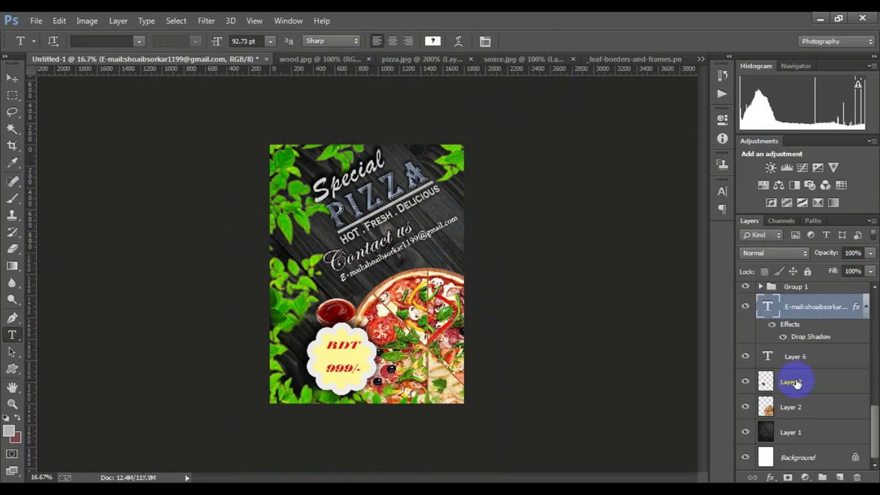
{"action": "double_click", "coordinate": [809, 406]}
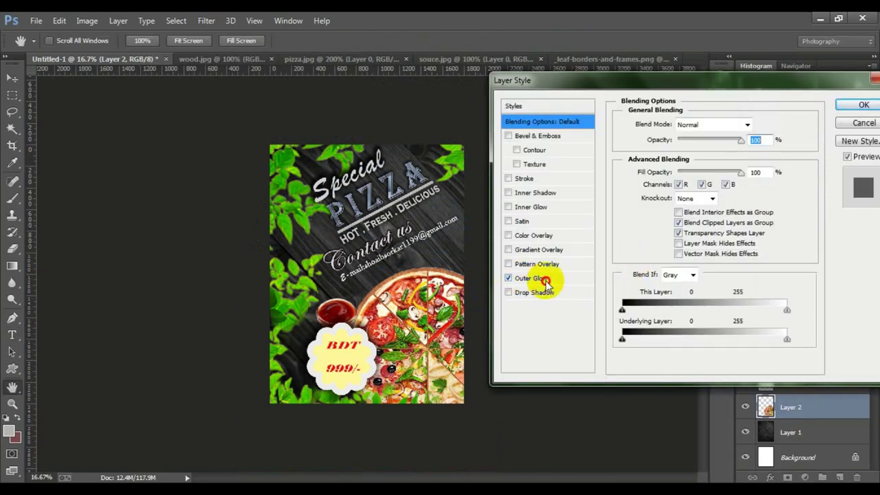
{"action": "left_click", "coordinate": [543, 277]}
{"action": "left_click_drag", "start_coordinate": [669, 234], "coordinate": [762, 223]}
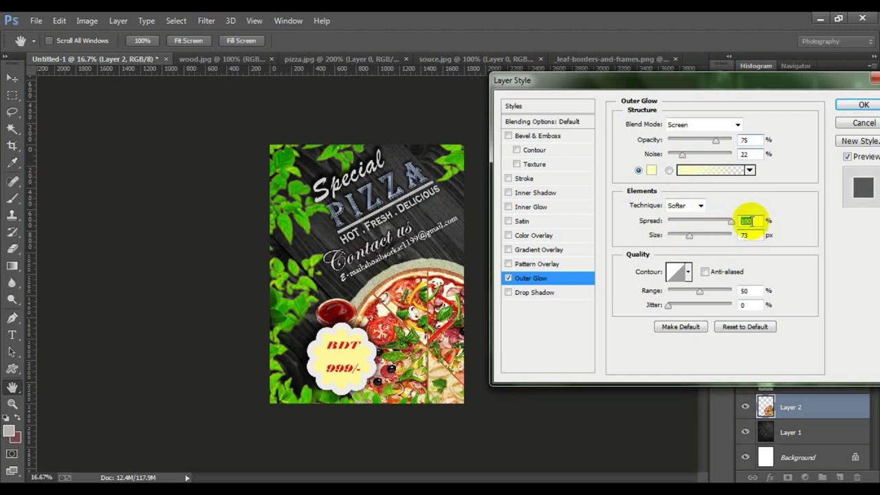
{"action": "mouse_move", "coordinate": [690, 235]}
{"action": "left_mouse_down"}
{"action": "mouse_move", "coordinate": [679, 234]}
{"action": "mouse_move", "coordinate": [703, 232]}
{"action": "mouse_move", "coordinate": [699, 163]}
{"action": "mouse_move", "coordinate": [742, 154]}
{"action": "mouse_move", "coordinate": [685, 237]}
{"action": "mouse_move", "coordinate": [621, 222]}
{"action": "mouse_move", "coordinate": [689, 221]}
{"action": "left_mouse_up"}
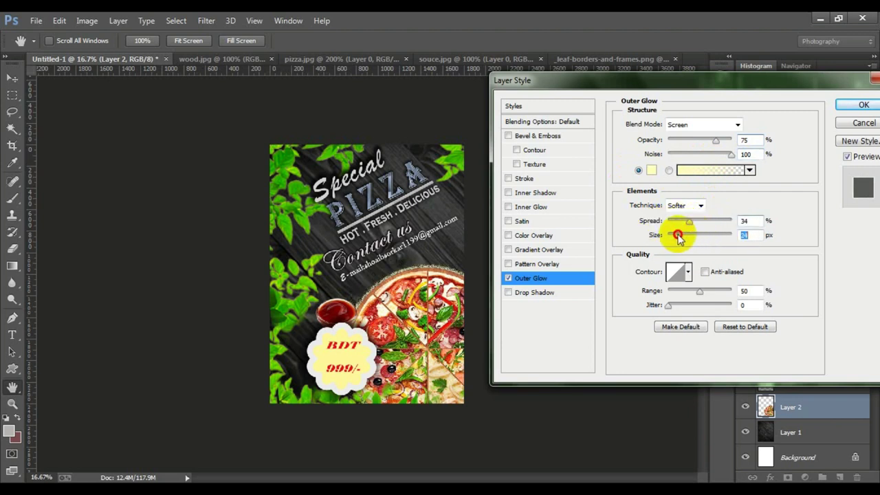
{"action": "left_click", "coordinate": [651, 170]}
{"action": "mouse_move", "coordinate": [580, 210]}
{"action": "left_mouse_down"}
{"action": "mouse_move", "coordinate": [617, 263]}
{"action": "mouse_move", "coordinate": [586, 200]}
{"action": "left_mouse_up"}
{"action": "left_click", "coordinate": [295, 299]}
{"action": "left_click", "coordinate": [605, 234]}
{"action": "left_click_drag", "start_coordinate": [630, 227], "coordinate": [611, 160]}
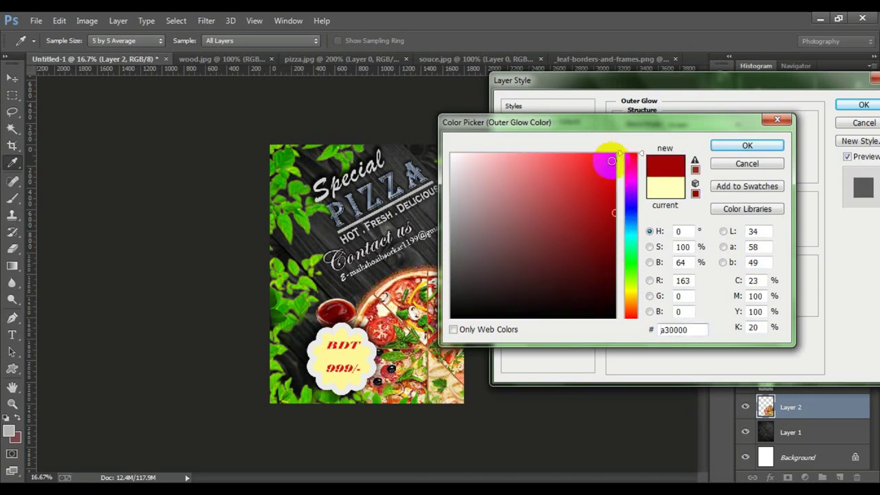
{"action": "left_click_drag", "start_coordinate": [610, 216], "coordinate": [607, 282]}
{"action": "key", "text": "Return"}
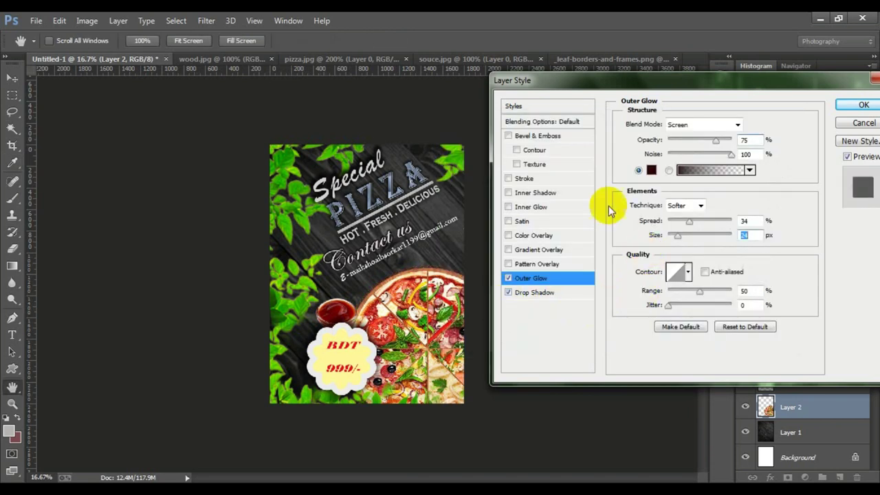
Add a large pizza drop shadow with Size 196 and Spread 24, then apply
{"action": "left_click", "coordinate": [543, 292]}
{"action": "left_click_drag", "start_coordinate": [710, 211], "coordinate": [718, 209]}
{"action": "left_click_drag", "start_coordinate": [669, 195], "coordinate": [688, 196]}
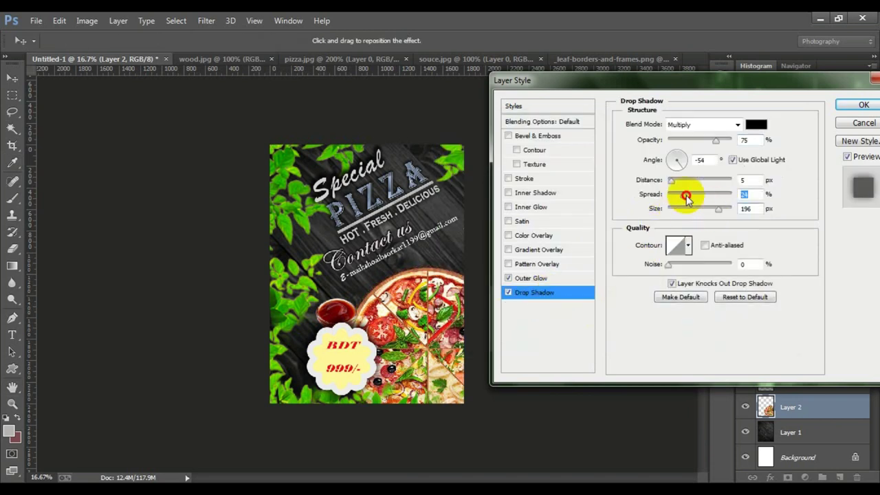
{"action": "key", "text": "Return"}
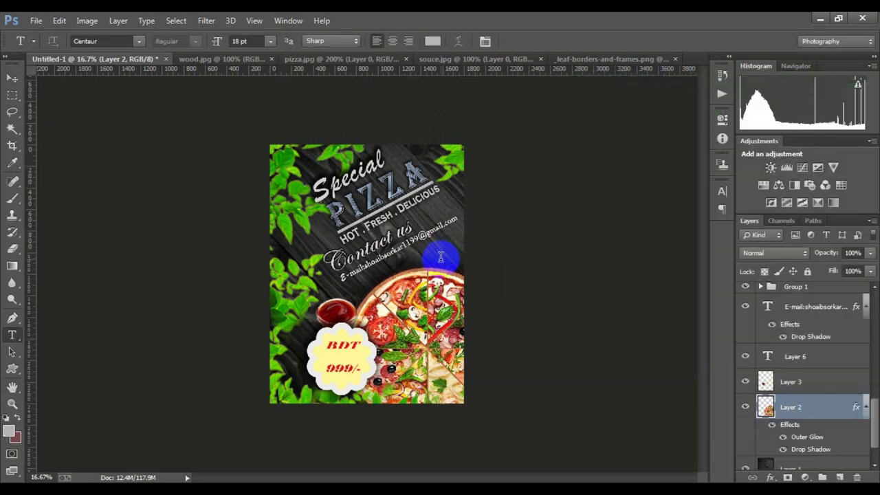
{"action": "scroll", "coordinate": [422, 265], "scroll_direction": "down", "scroll_amount": 2}
{"action": "scroll", "coordinate": [330, 307], "scroll_direction": "up", "scroll_amount": 2}
{"action": "scroll", "coordinate": [330, 307], "scroll_direction": "up", "scroll_amount": 1}
{"action": "scroll", "coordinate": [330, 308], "scroll_direction": "down", "scroll_amount": 1}
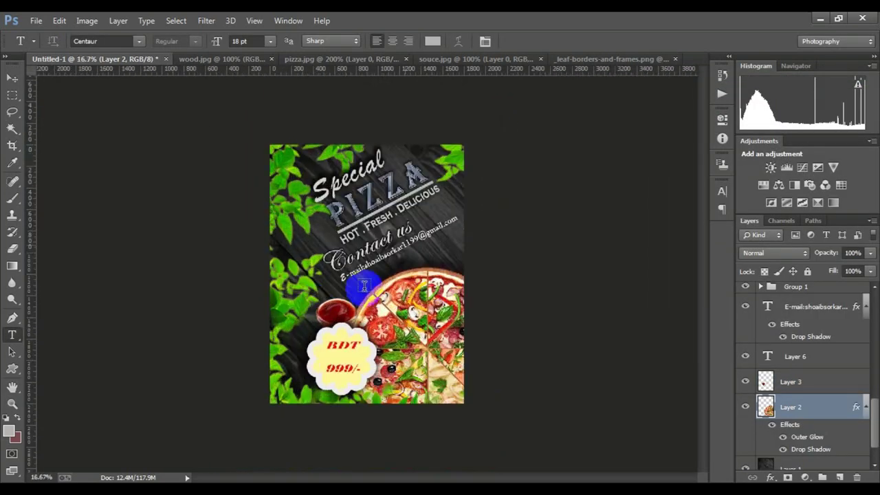
{"action": "scroll", "coordinate": [798, 413], "scroll_direction": "down", "scroll_amount": 1}
{"action": "left_click", "coordinate": [794, 457]}
{"action": "right_click", "coordinate": [794, 459]}
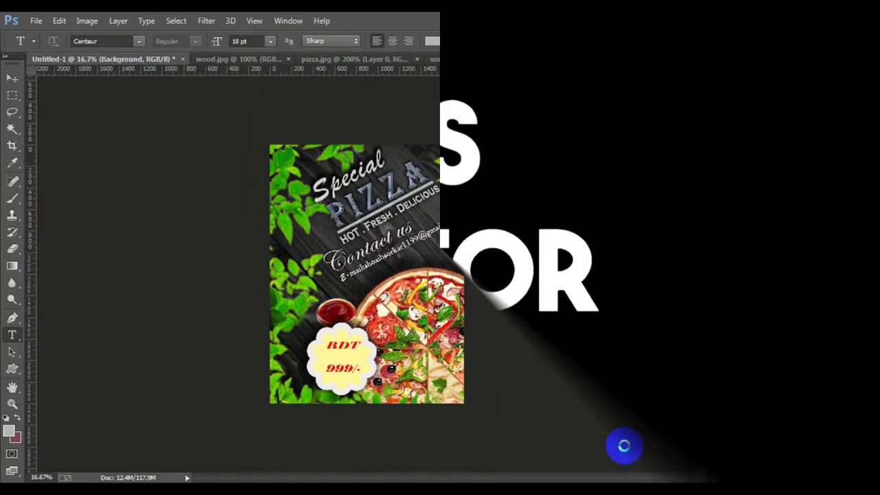